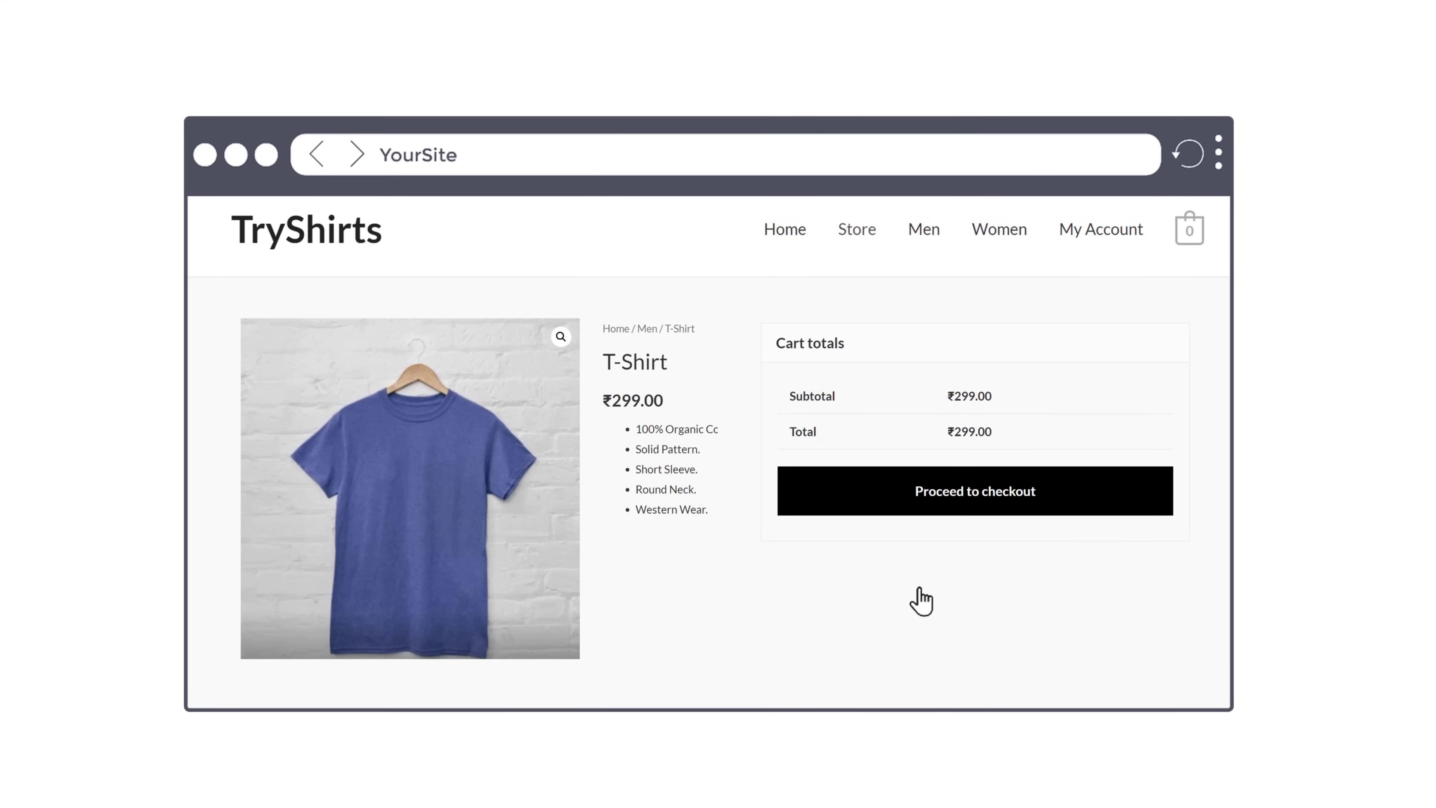
- Check out the TryShirts cart with Razorpay, then follow the wl.tools/razorpay link to Razorpay's homepage
left_click(971, 512)
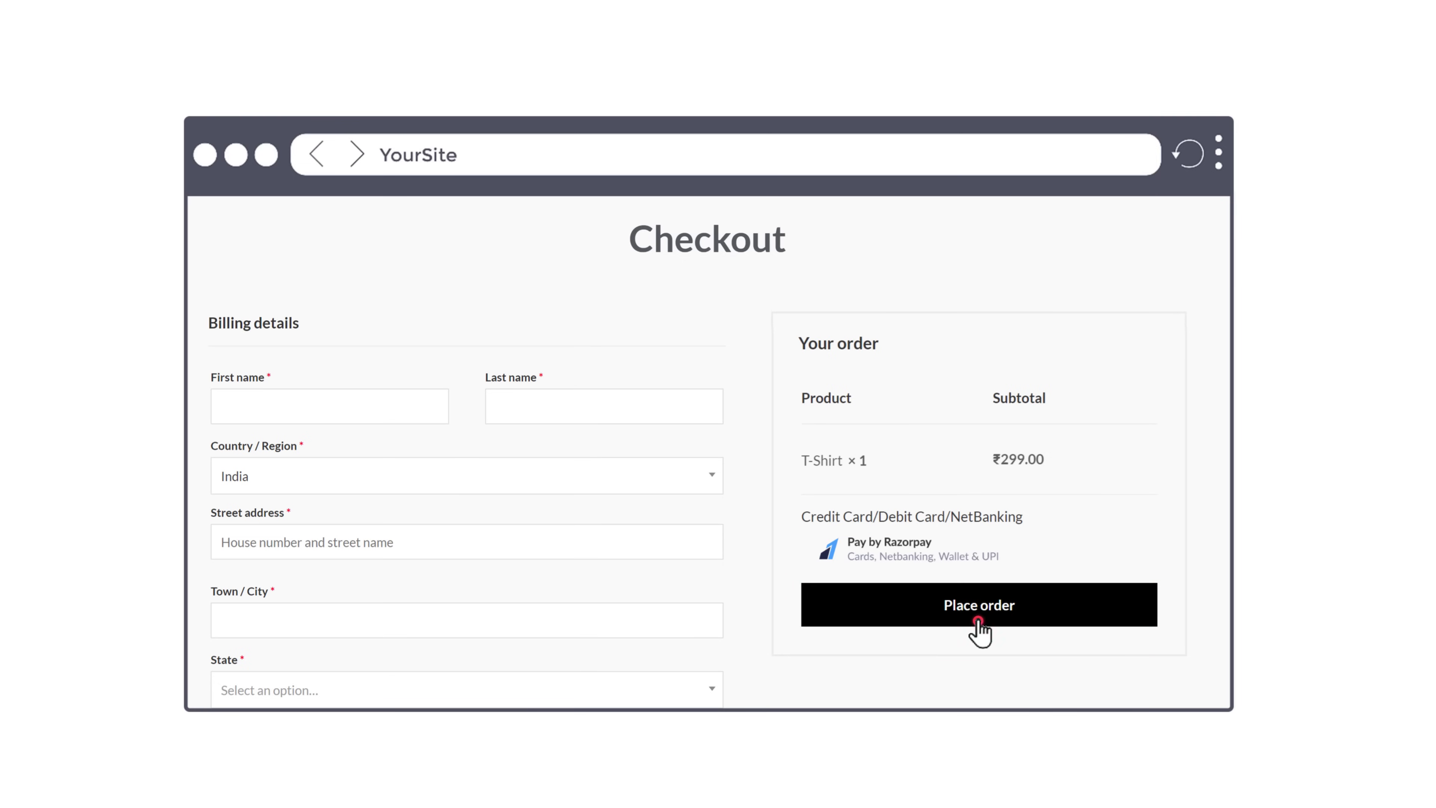
left_click(978, 621)
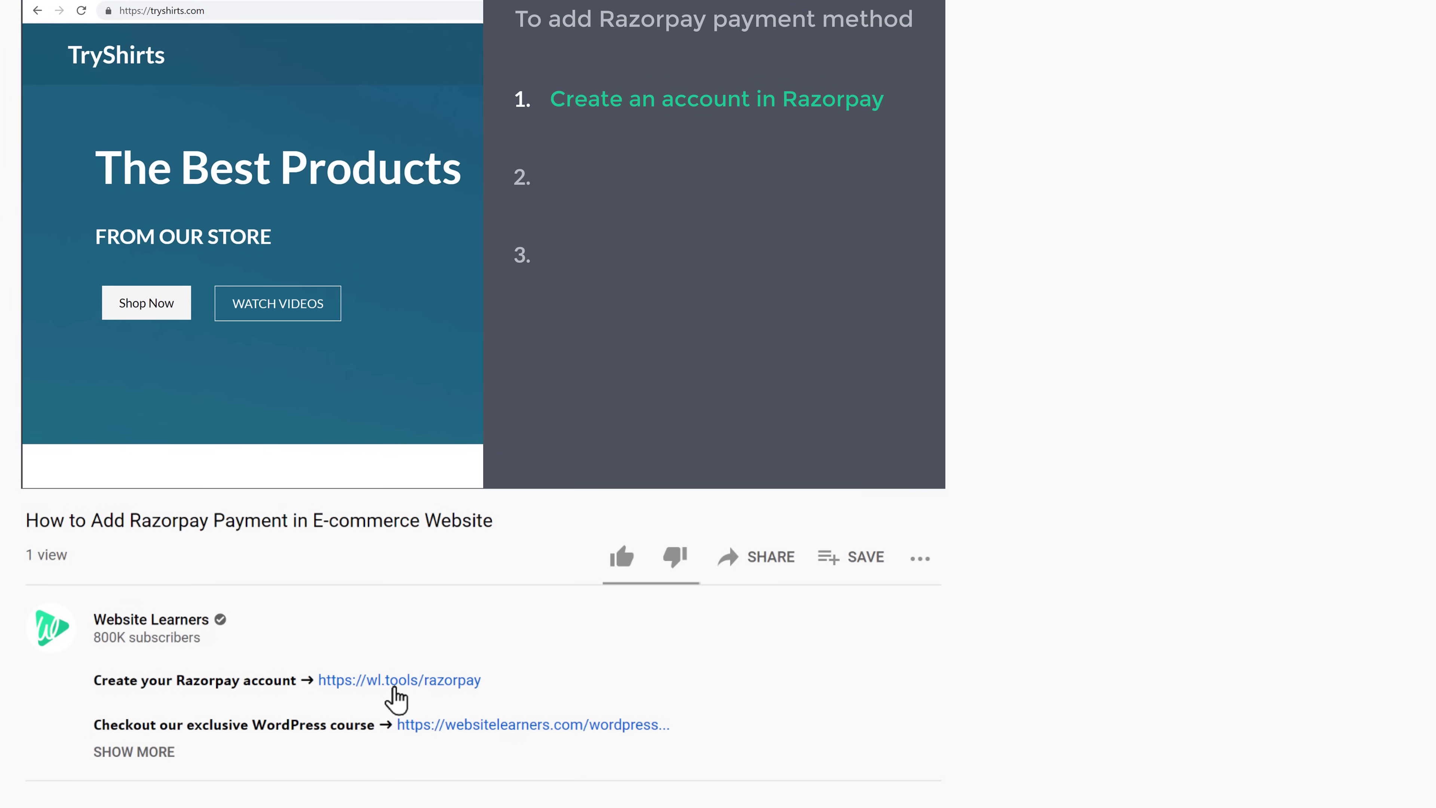
left_click(394, 686)
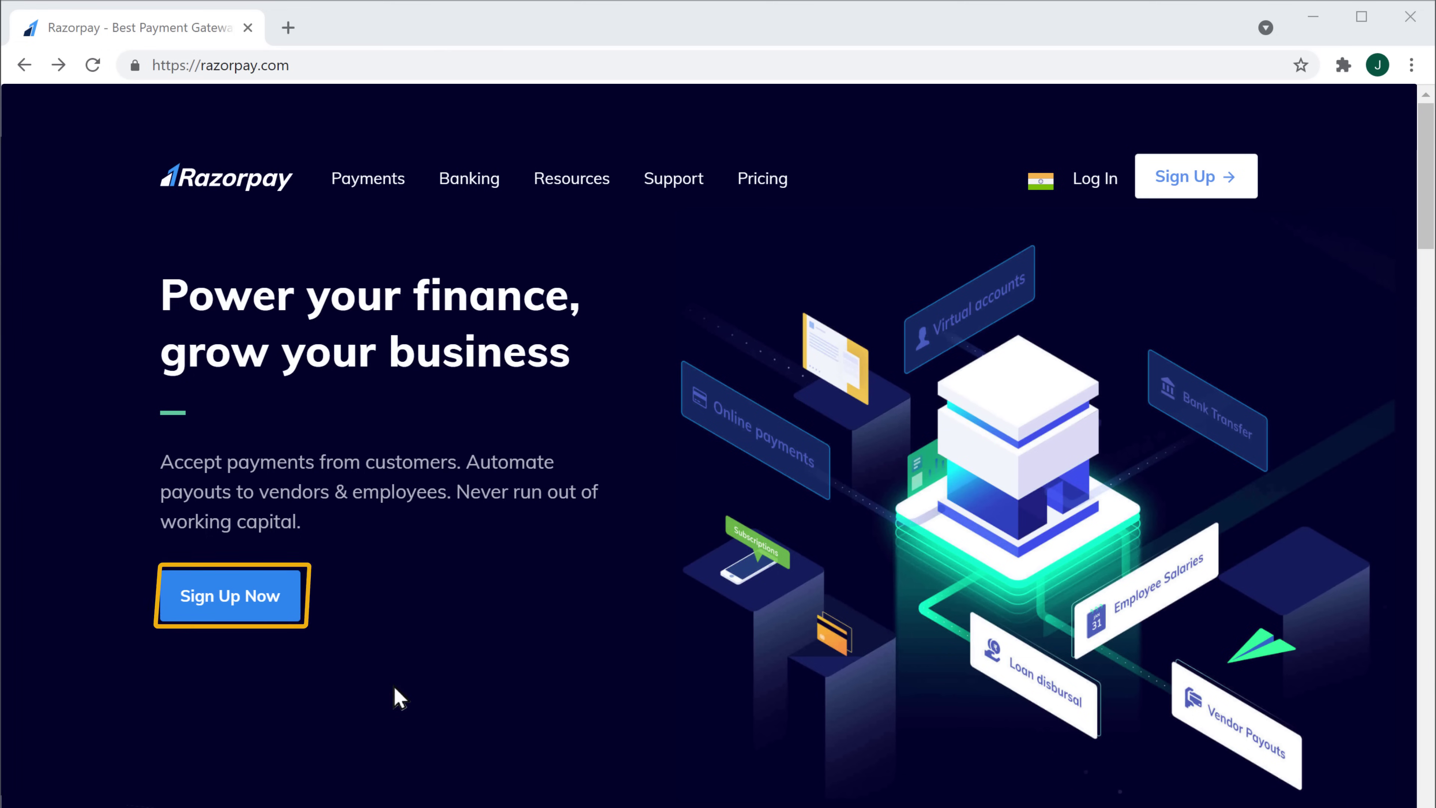
- Start a Razorpay sign-up with Signup with Google and pick the Google account in the popup
left_click(224, 612)
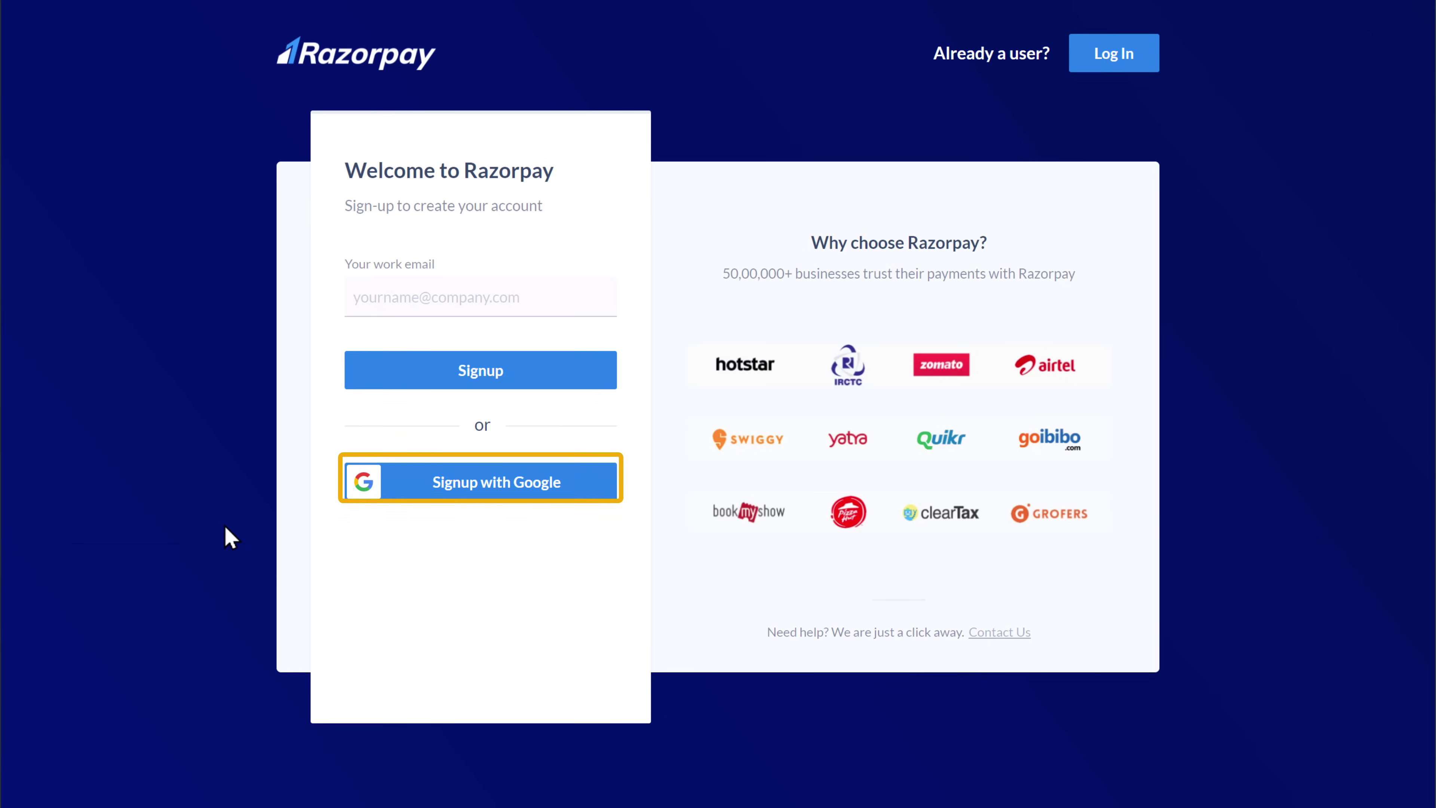
left_click(481, 498)
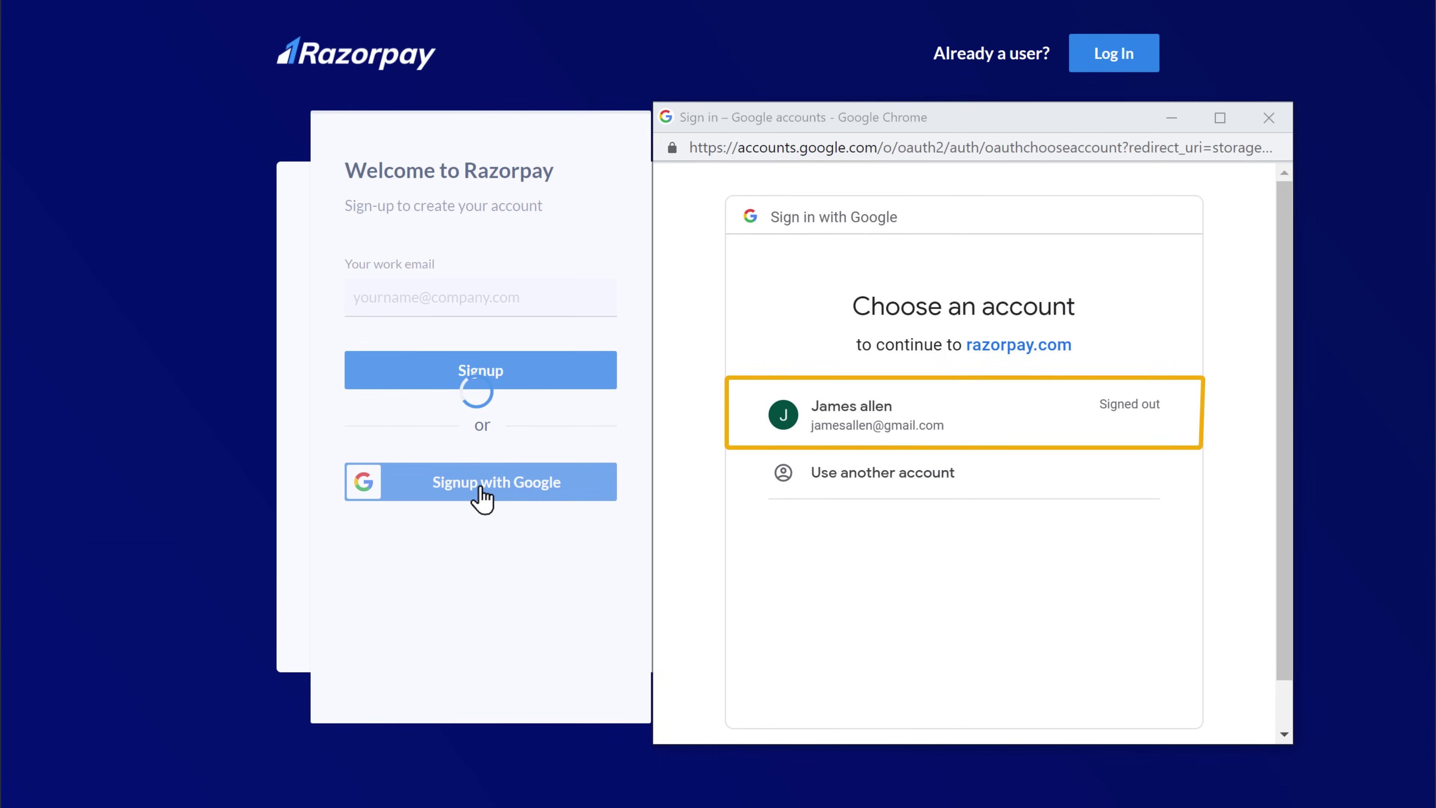
left_click(834, 436)
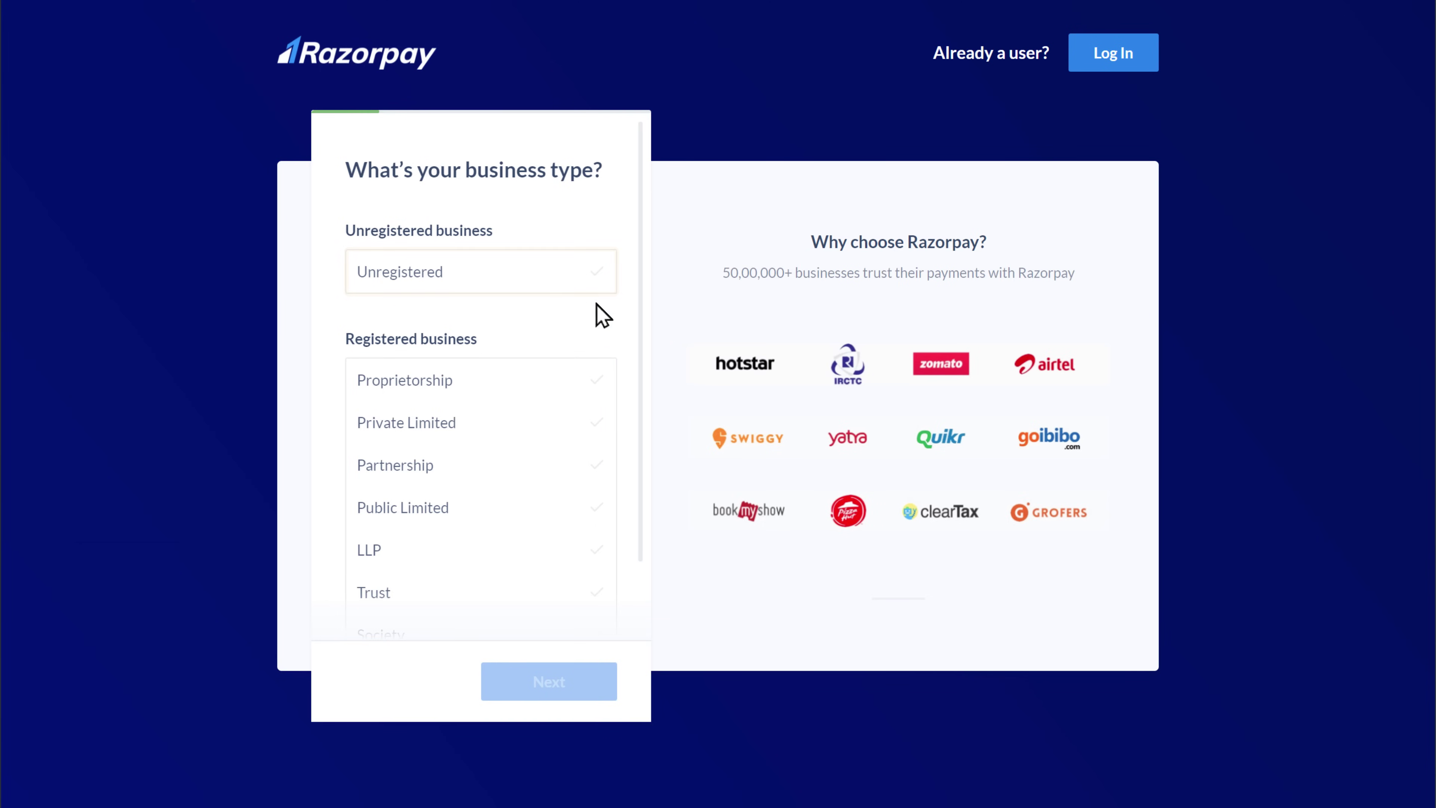
- Choose Unregistered business type, enter the contact's full name and mobile number, and submit
left_click(450, 277)
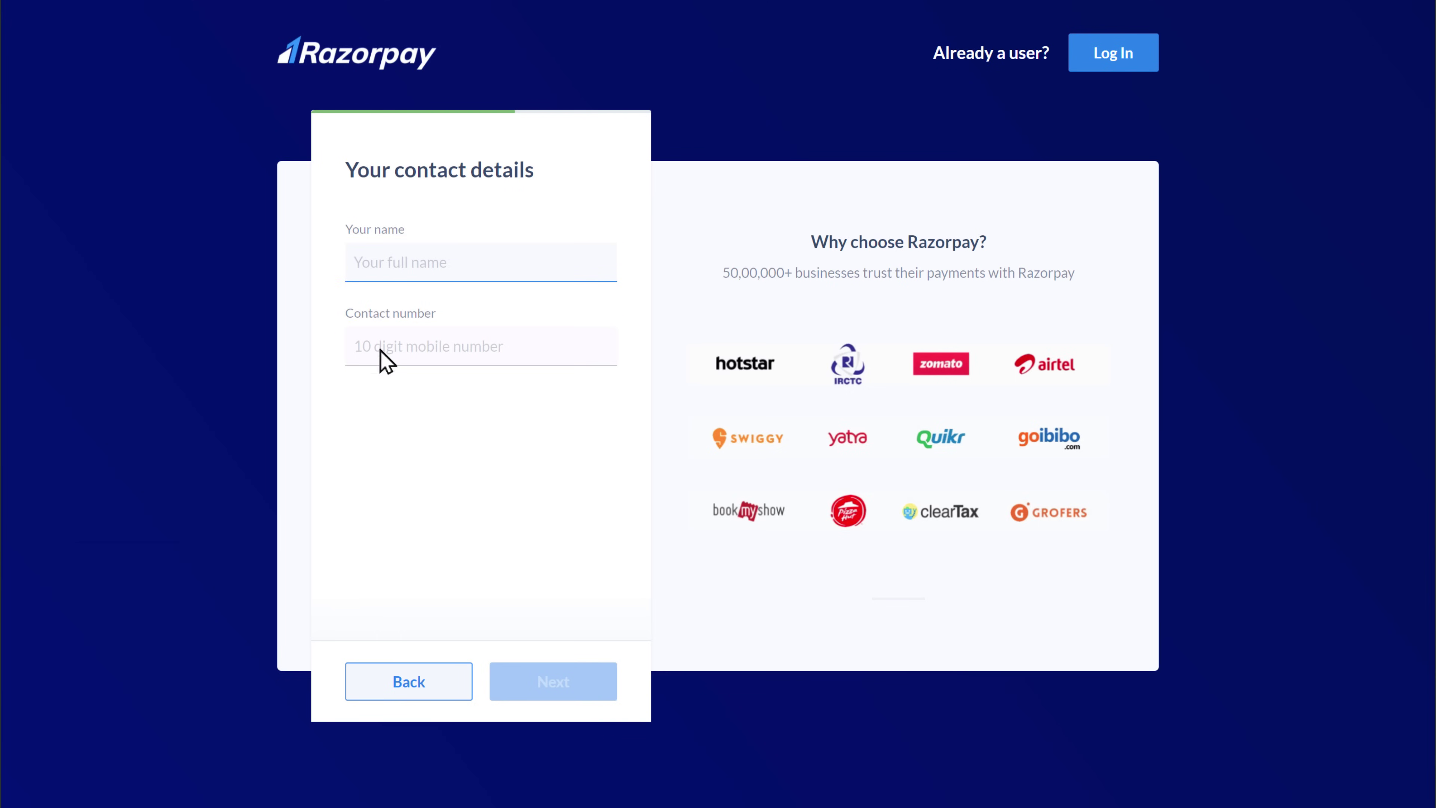
key("Tab")
type("801")
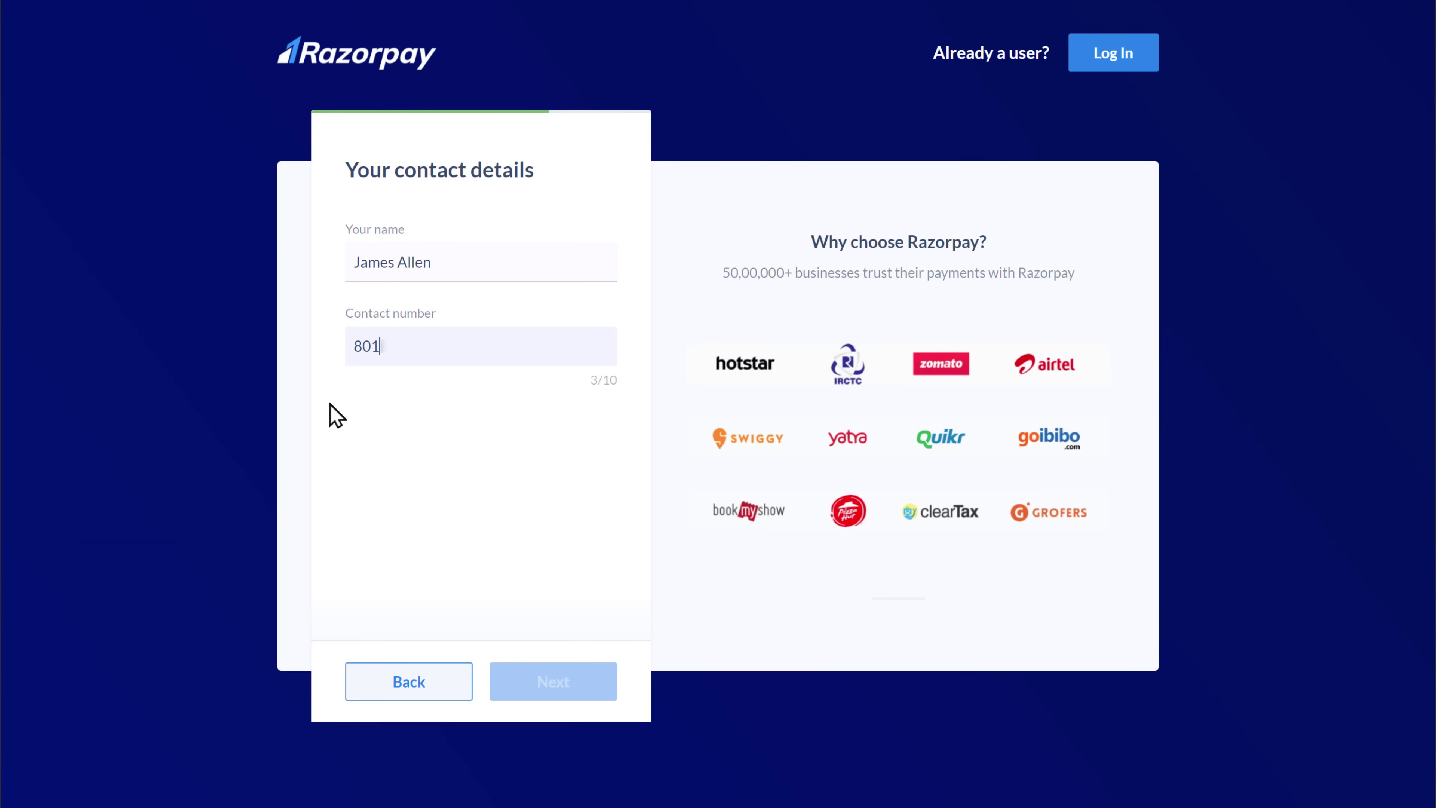
type("809")
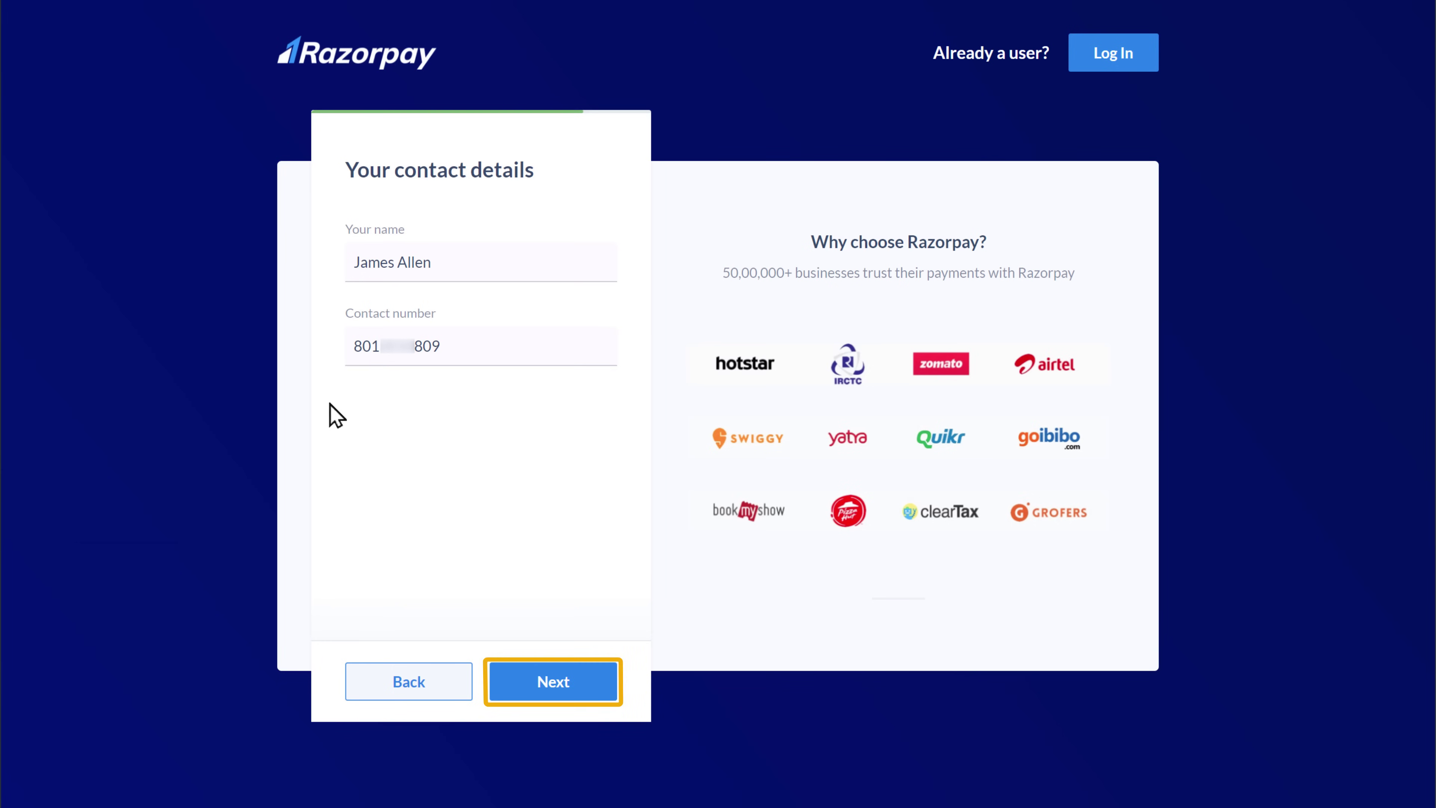
left_click(547, 694)
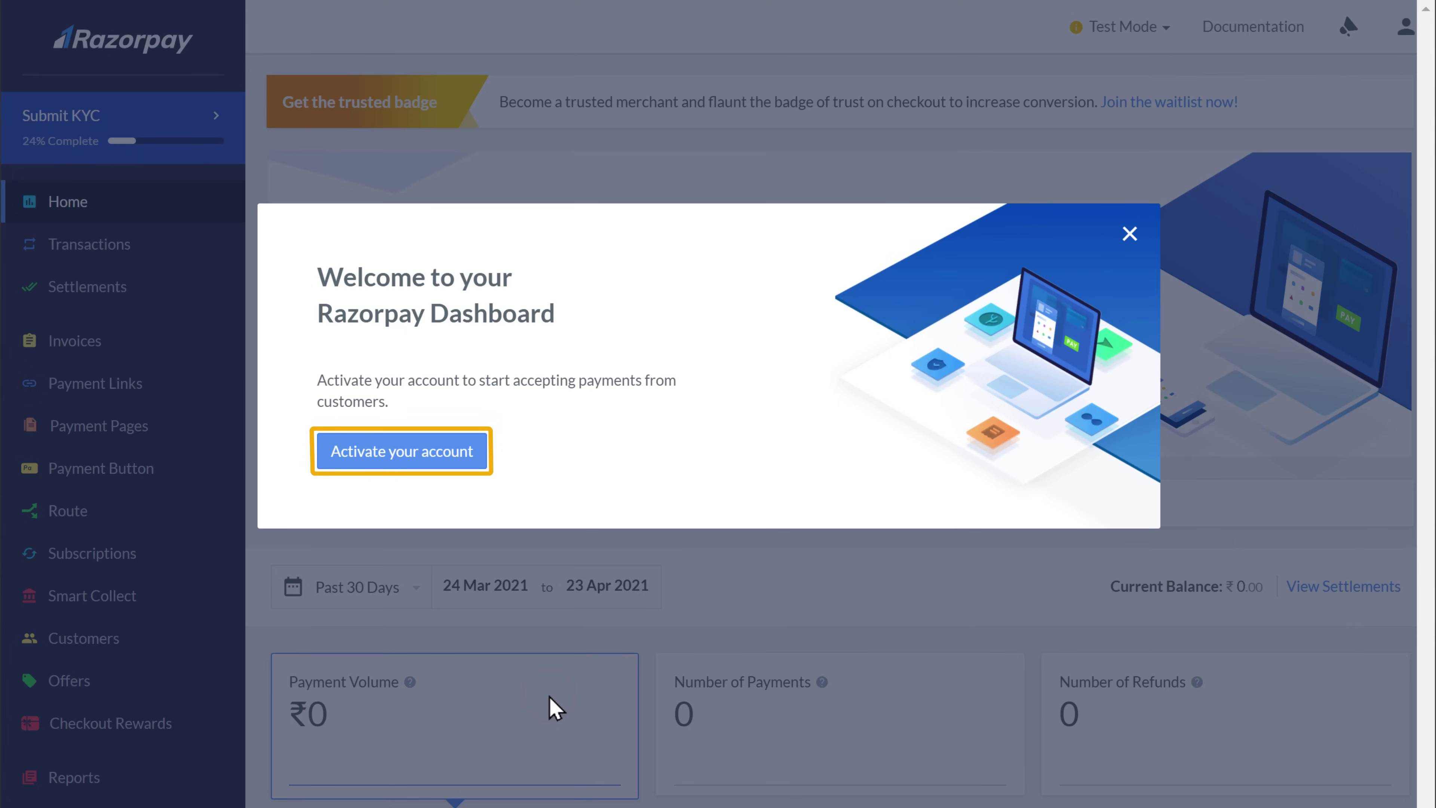
- Activate the account from the welcome dialog to open the KYC form's Business Overview
left_click(403, 457)
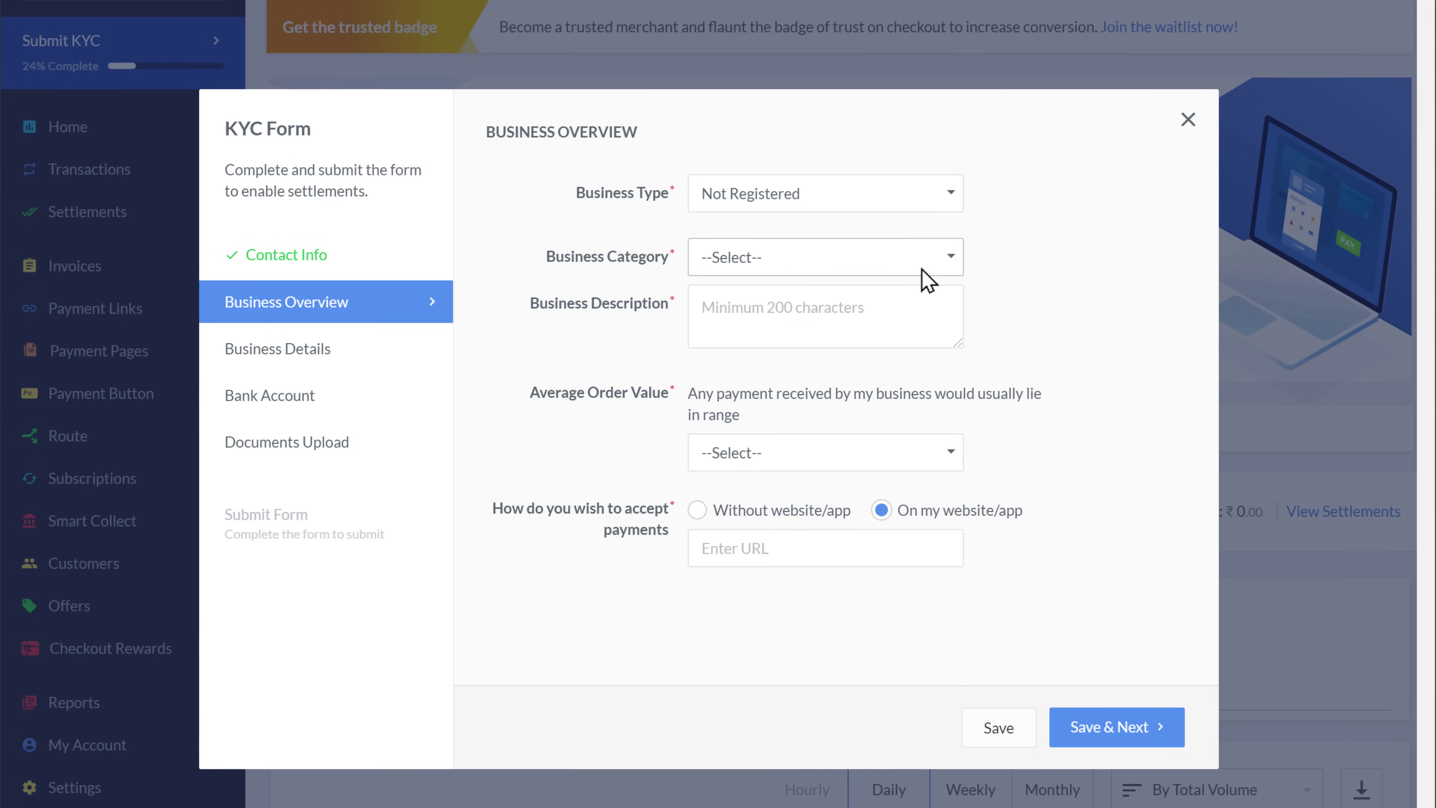
- Set category Fashion and Lifestyle, describe the fashion store, and choose ₹ 301 - ₹ 600 order value
left_click(952, 261)
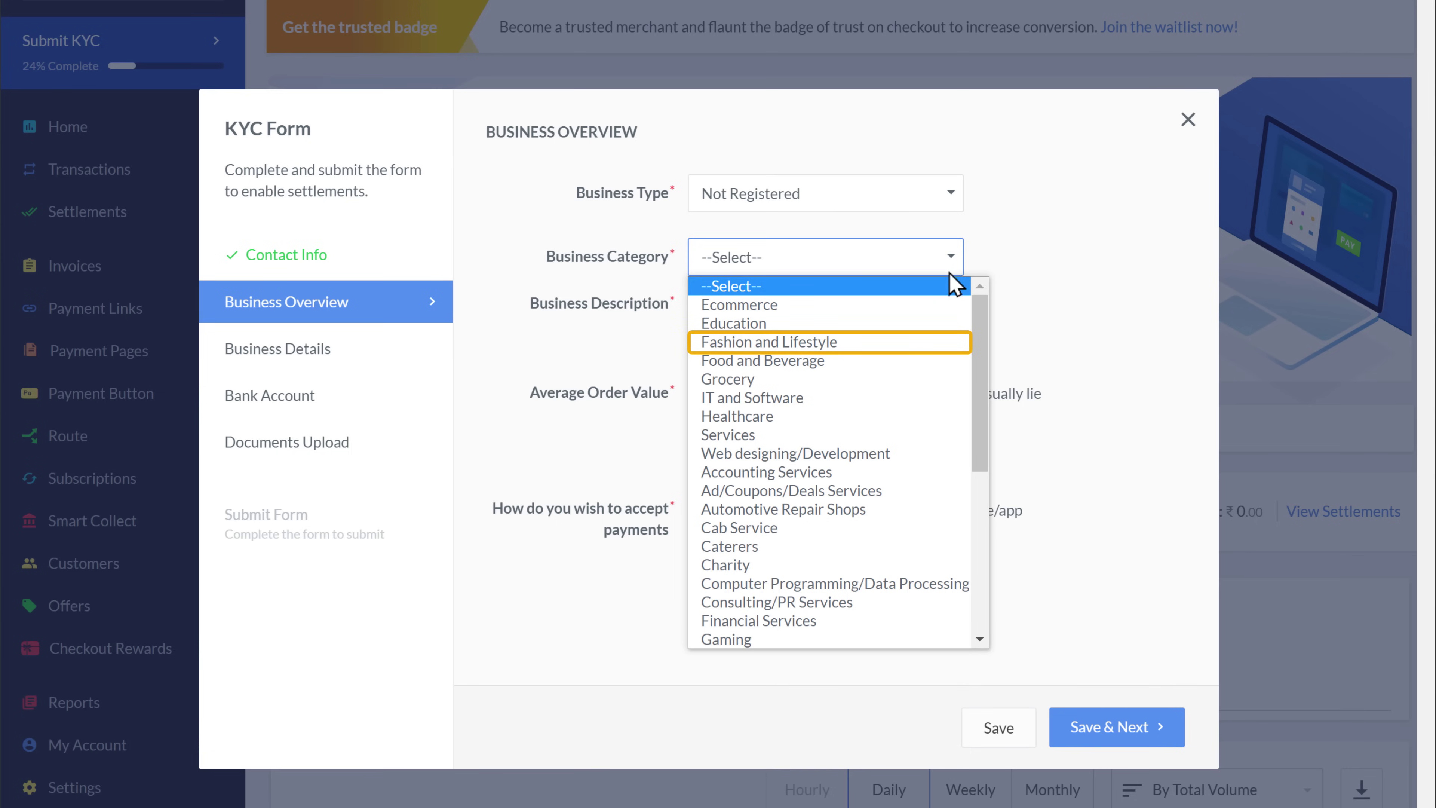
left_click(946, 341)
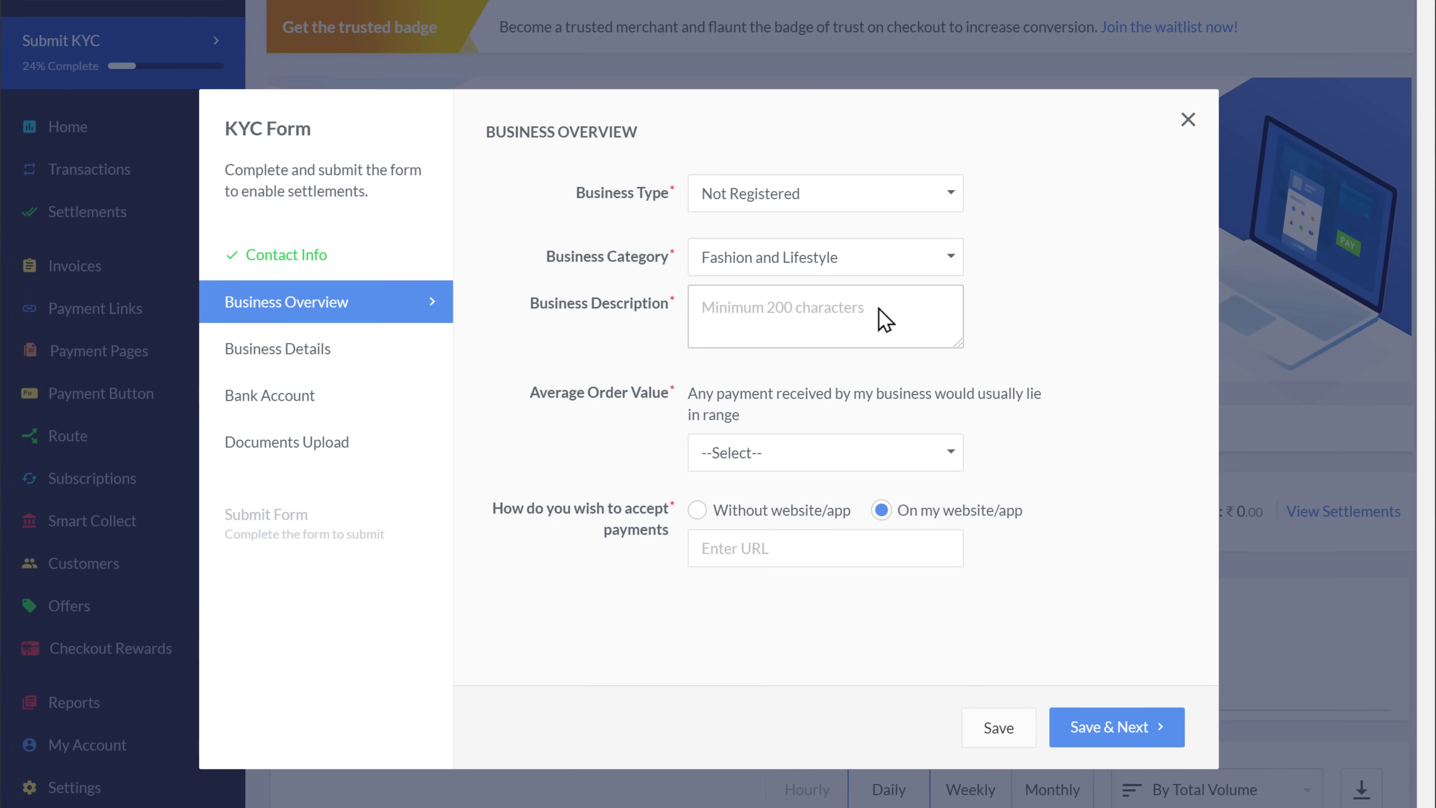
left_click(885, 321)
type("The lates")
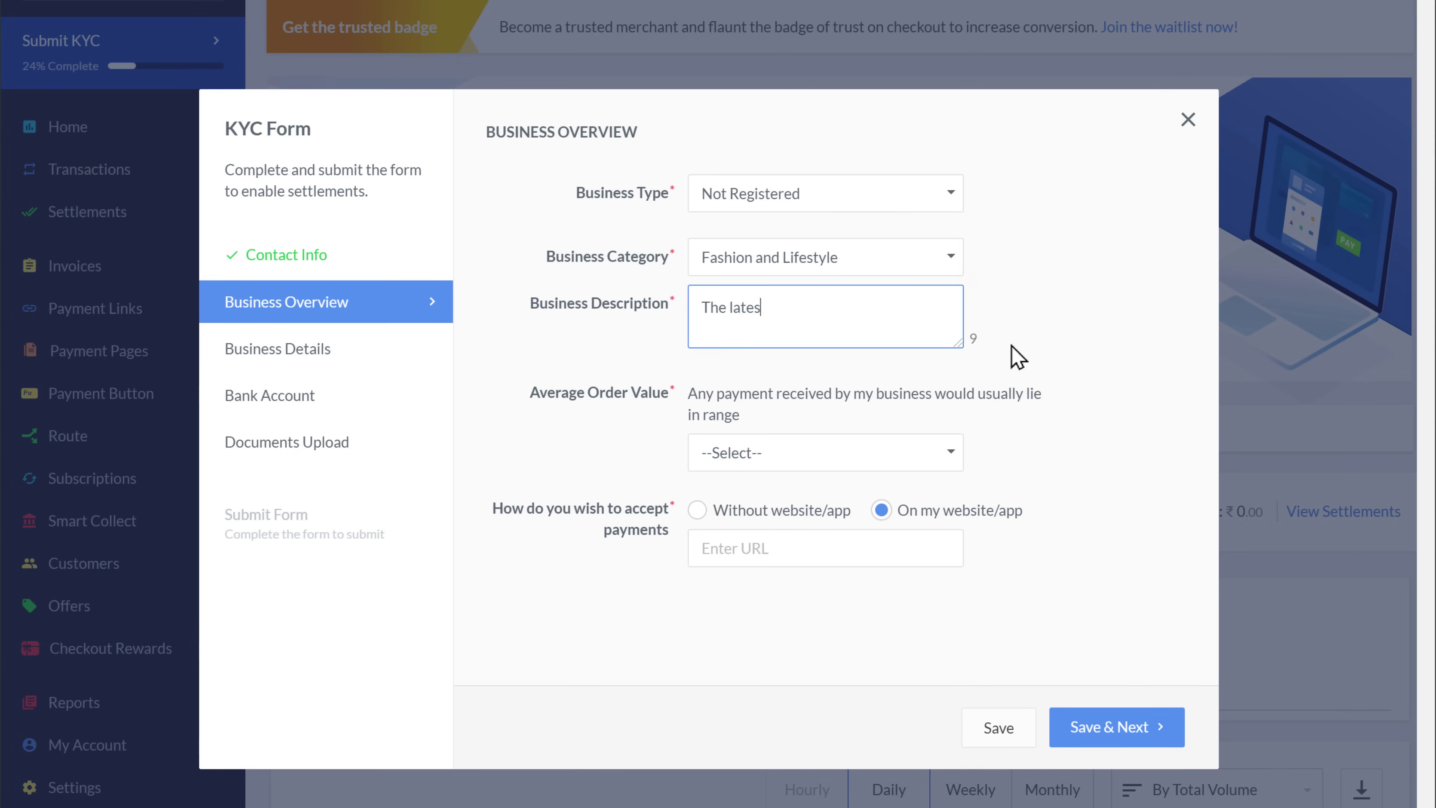
type("t fashion trends and styles are showcased here, yes at your favorite online shopping destination.")
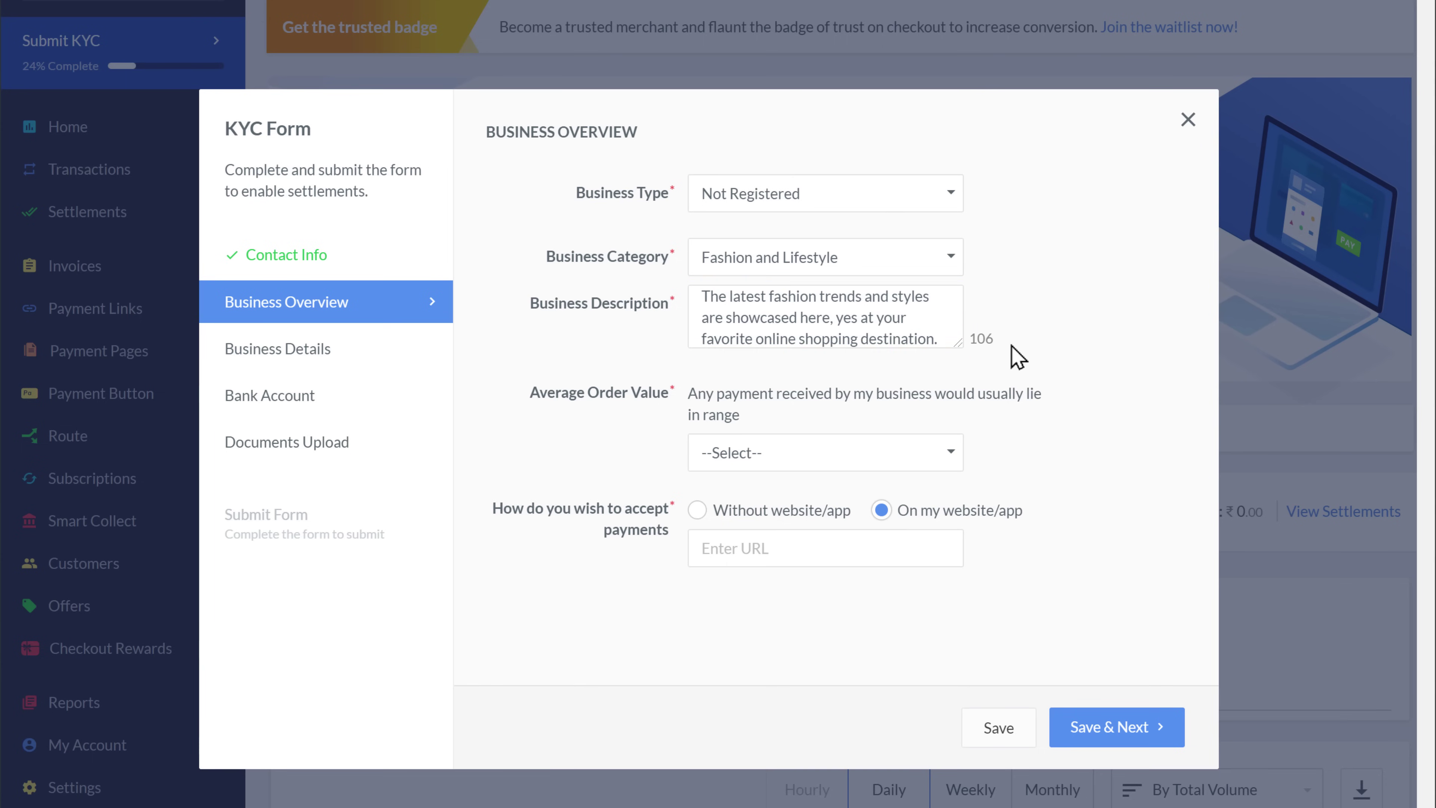
left_click(951, 452)
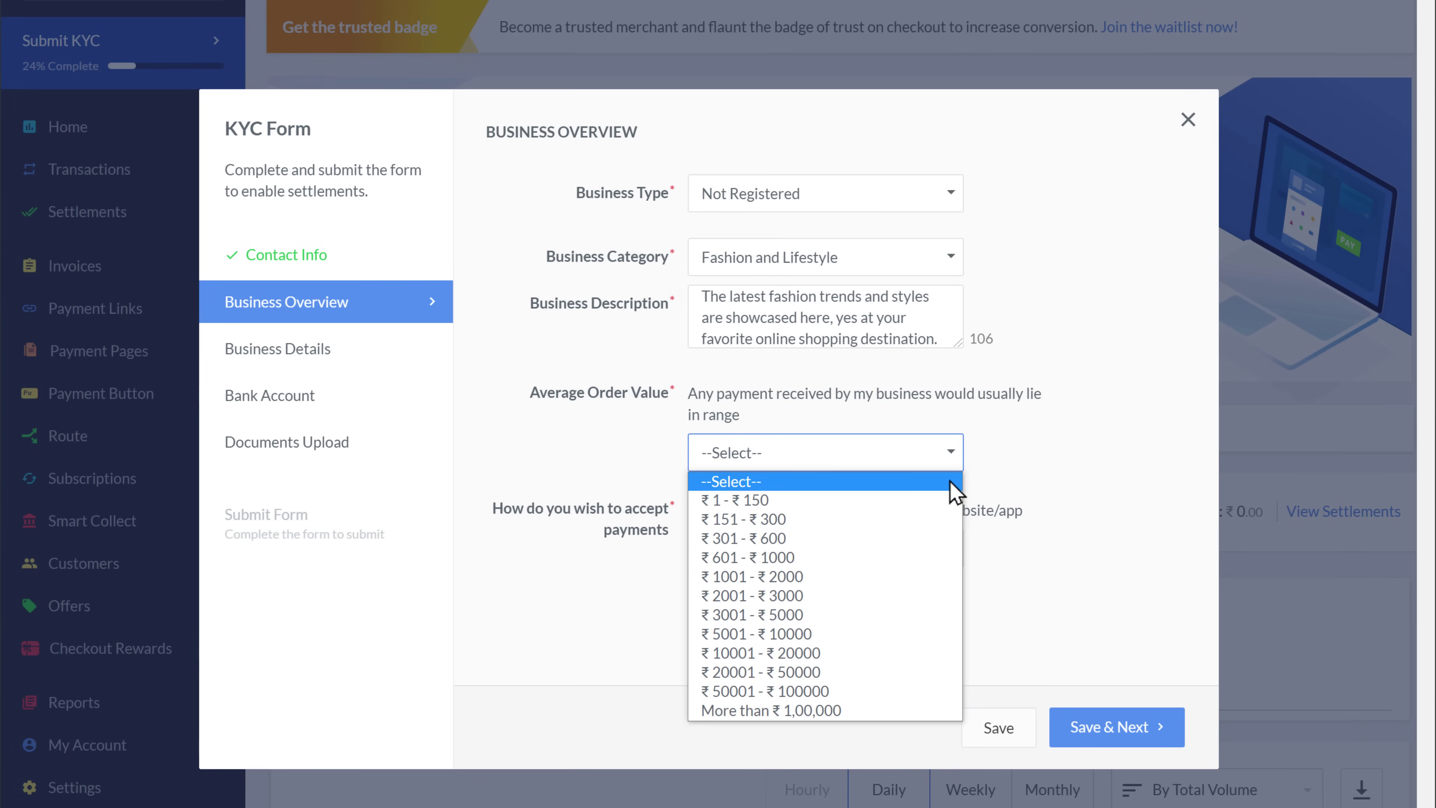
left_click(937, 547)
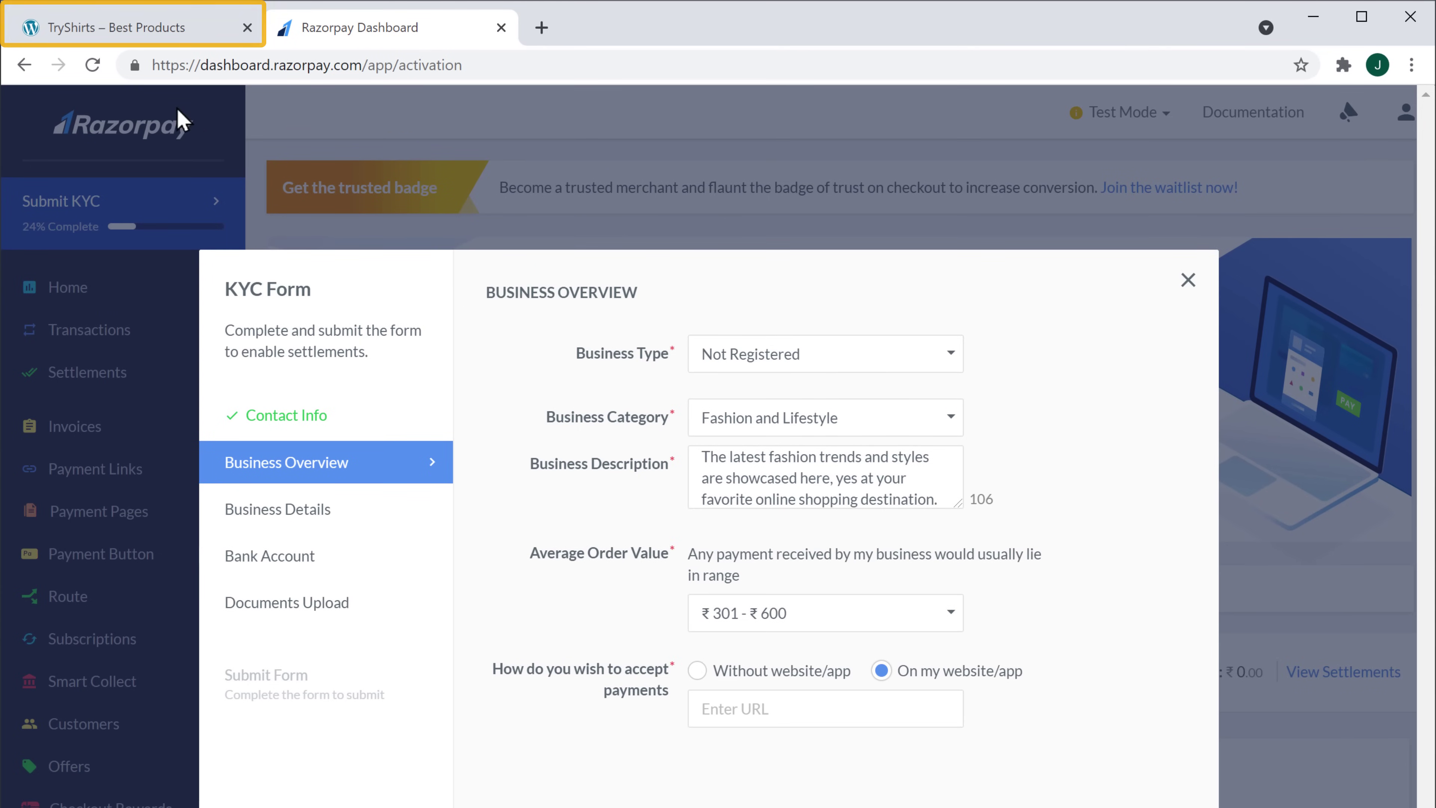
left_click(95, 35)
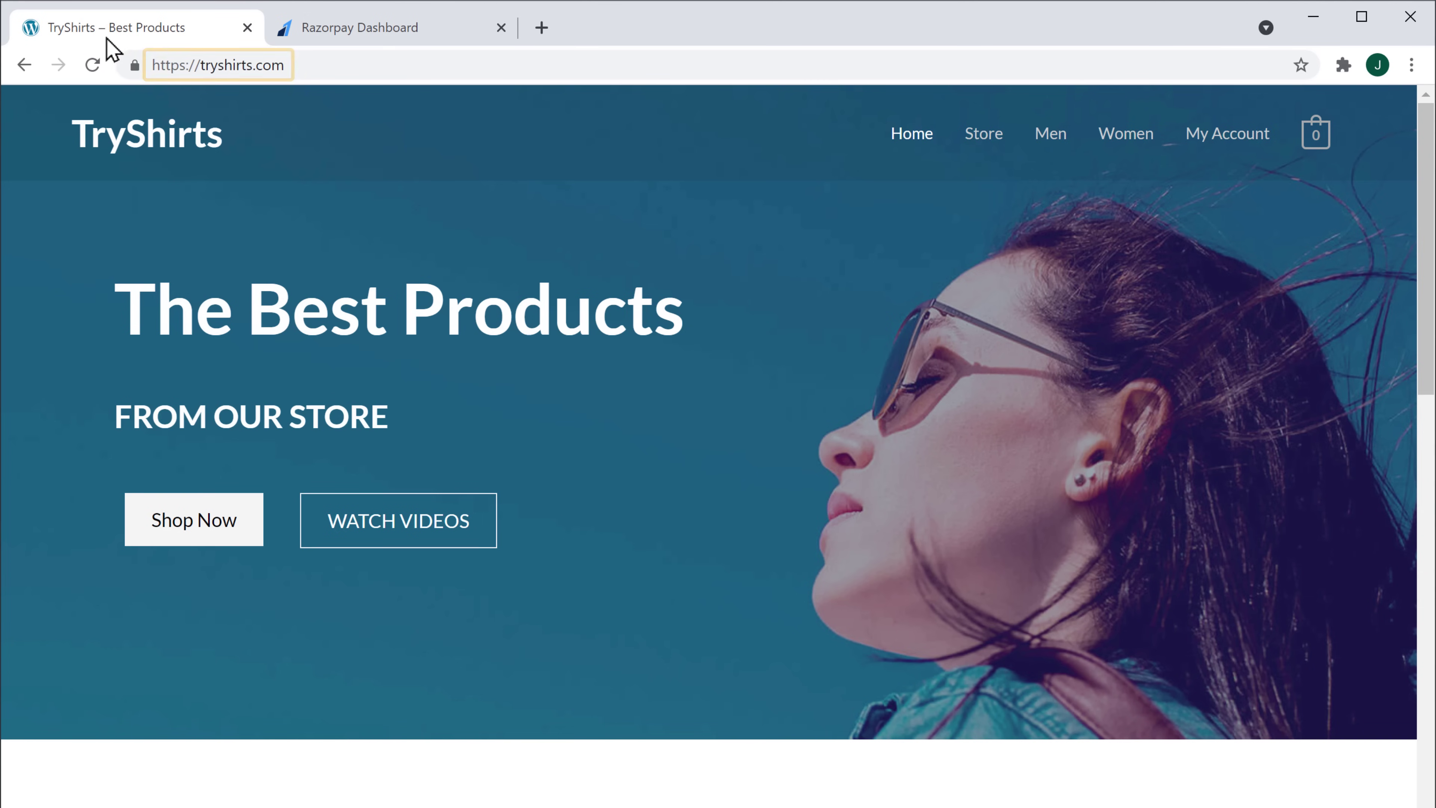
left_click_drag(154, 64, 288, 70)
right_click(290, 69)
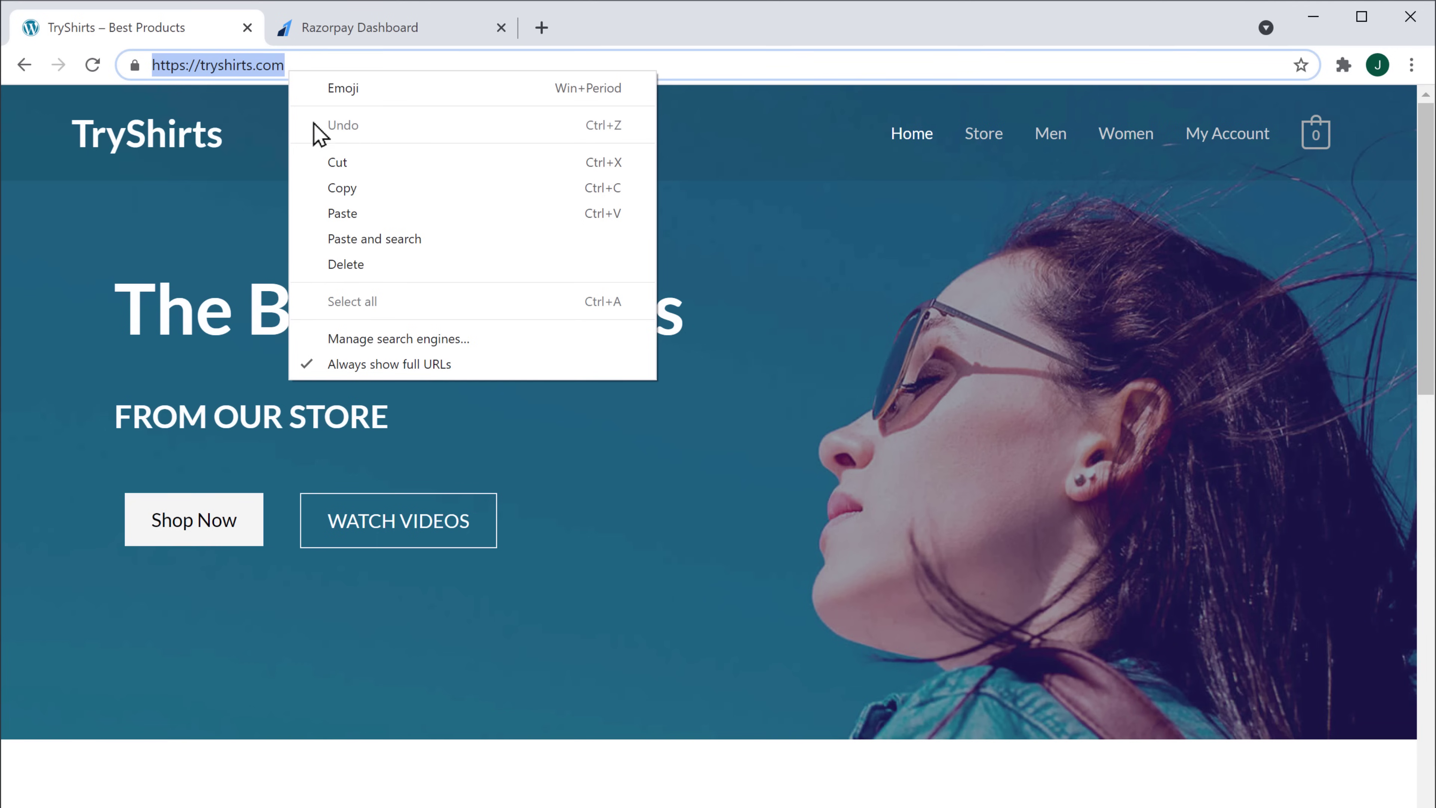
left_click(338, 192)
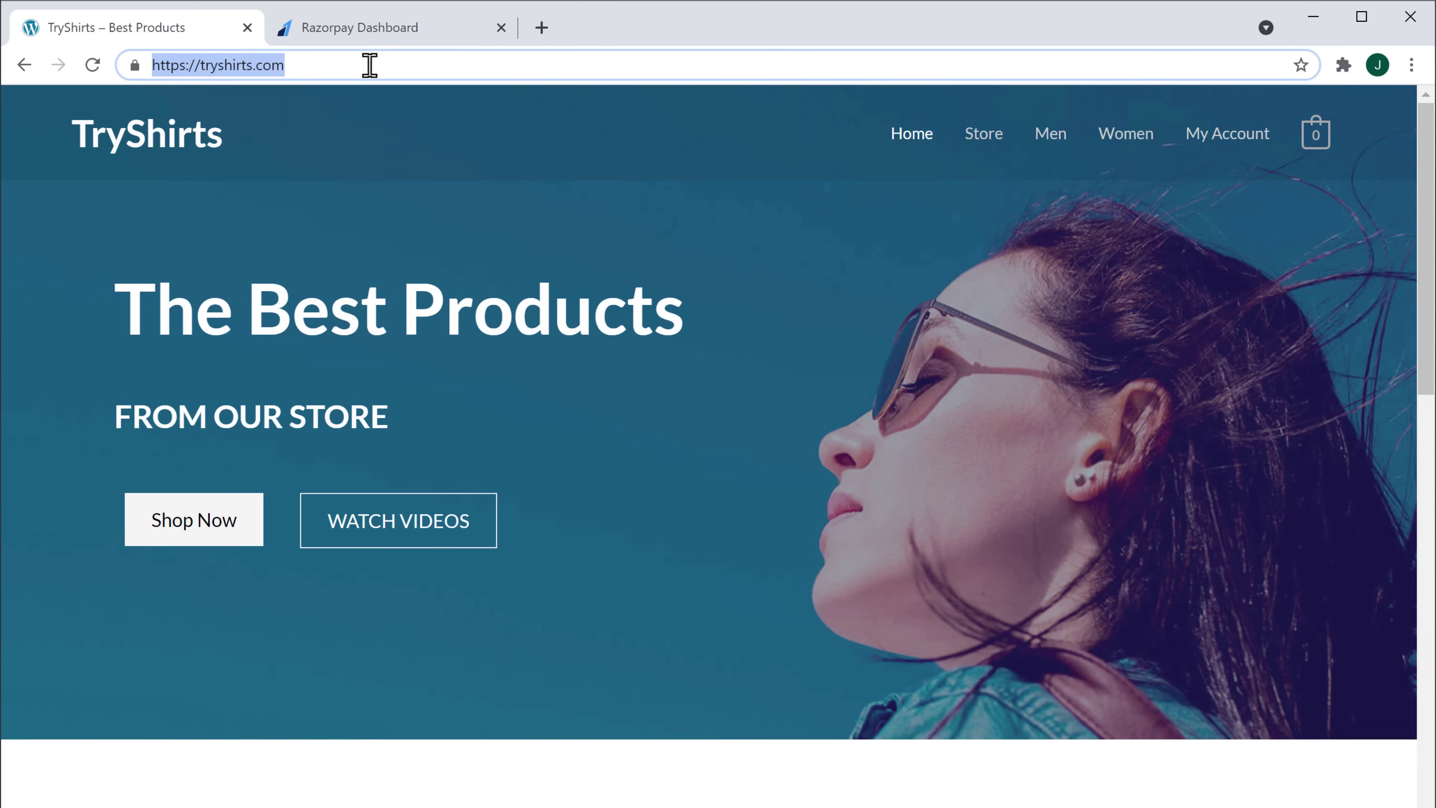
left_click(377, 43)
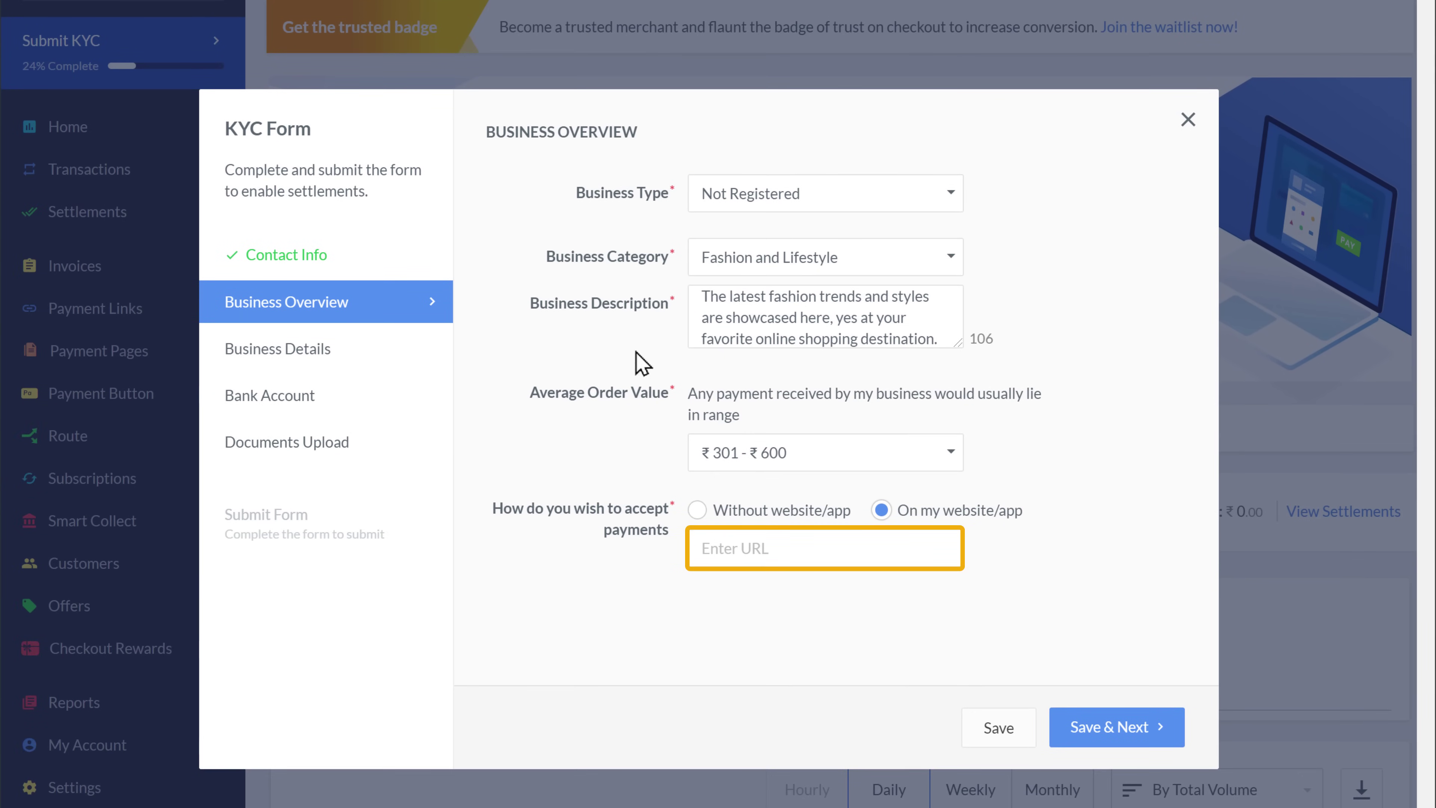
right_click(773, 549)
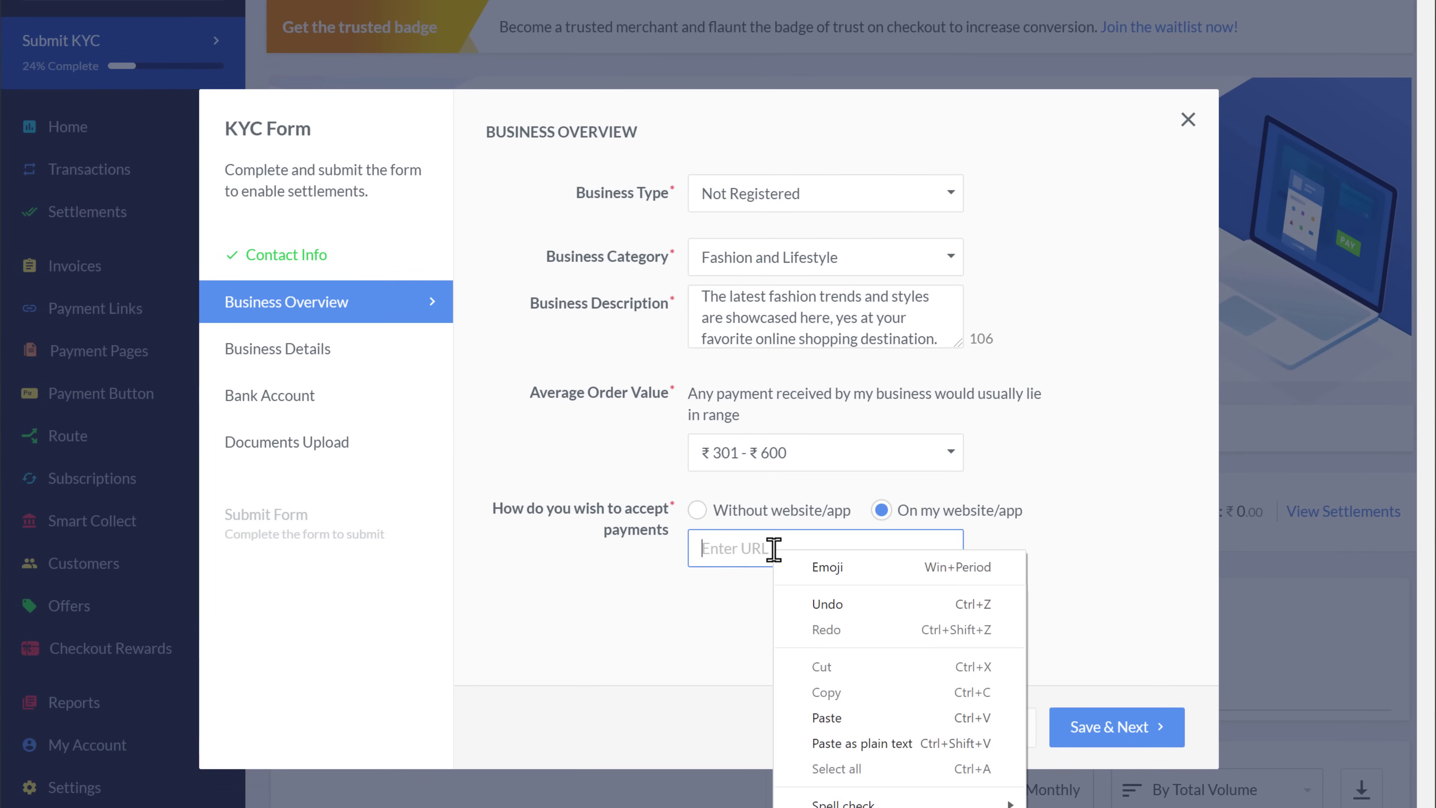
left_click(823, 718)
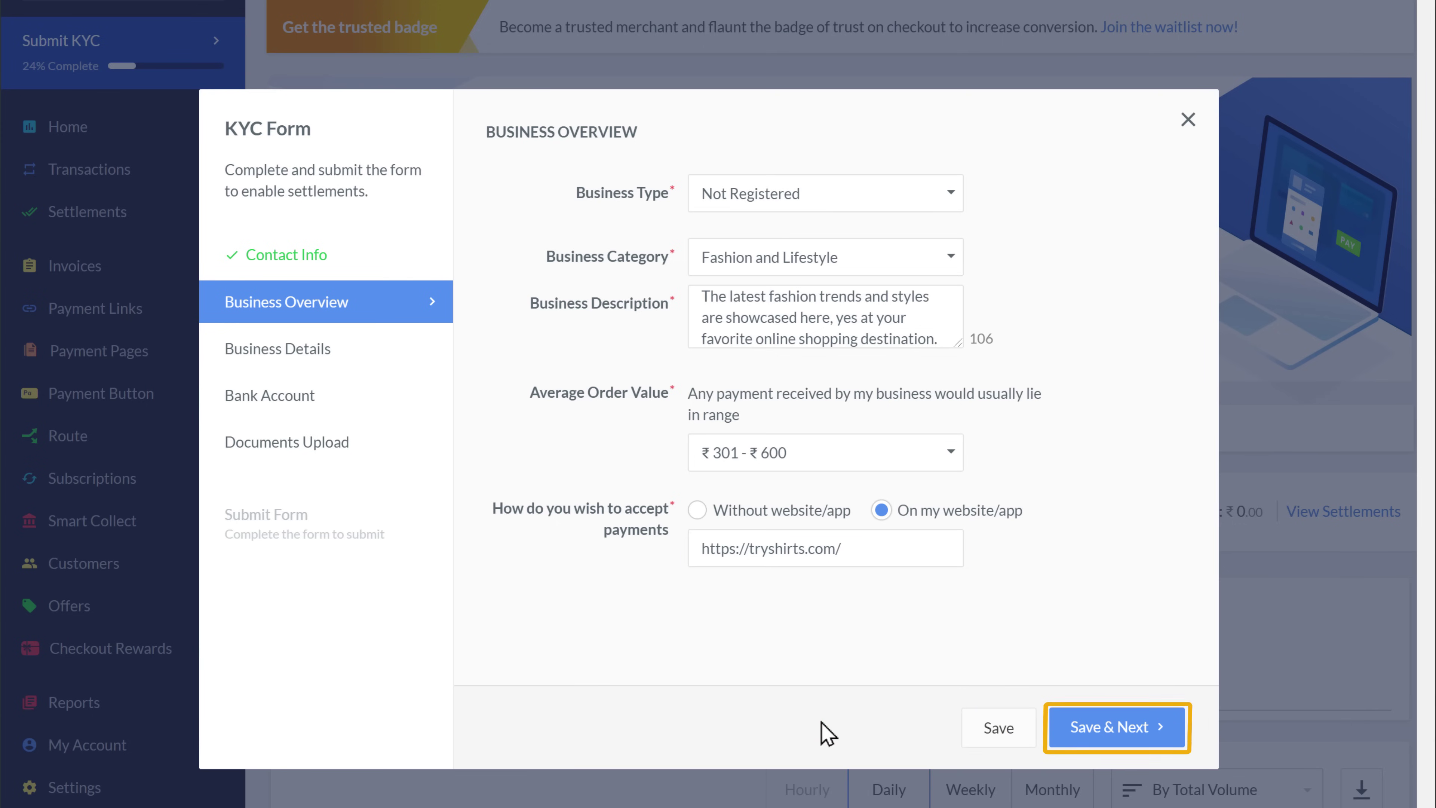
- Save the overview, then enter the PAN, holder's name, Try Shirts billing label and address, and save
left_click(1111, 731)
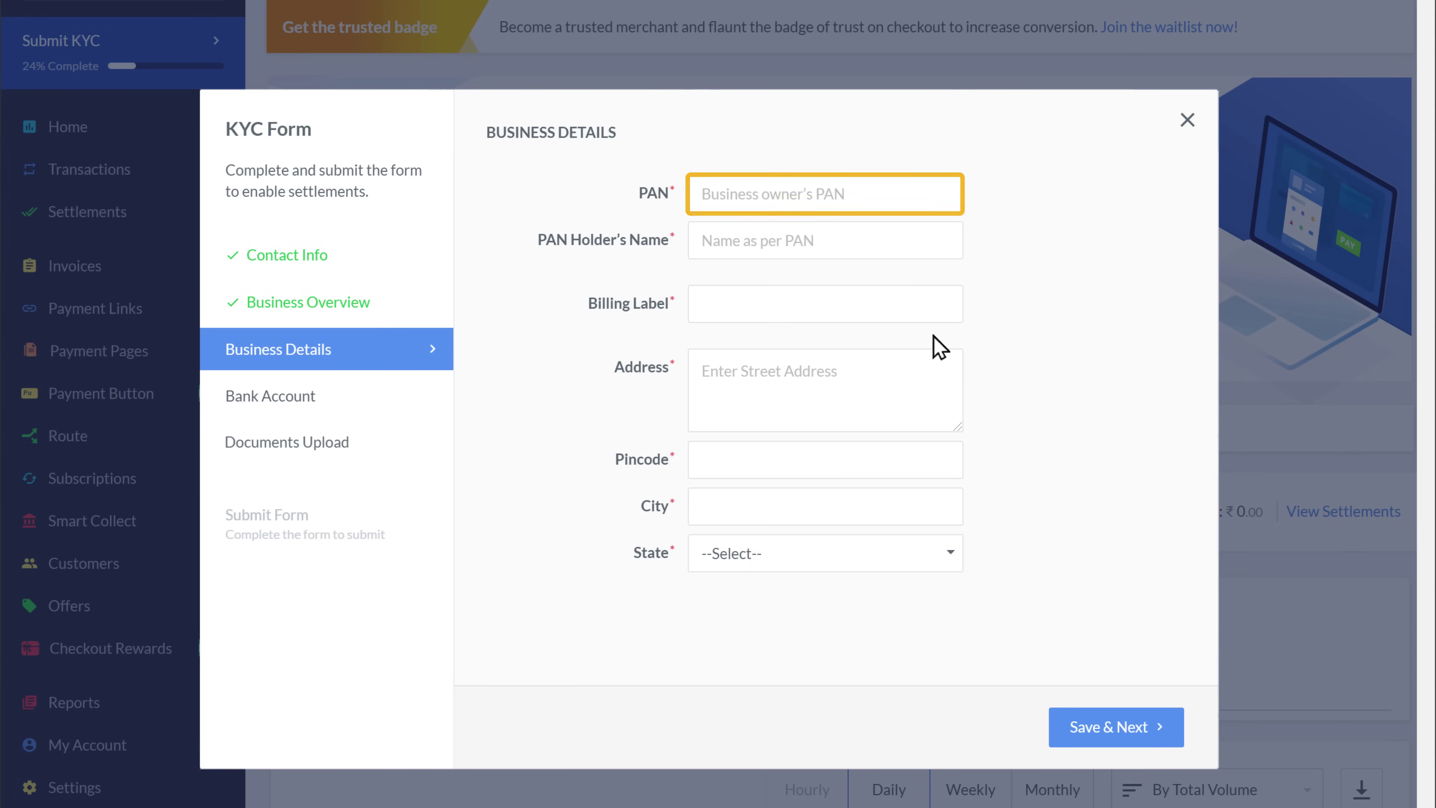
left_click(870, 193)
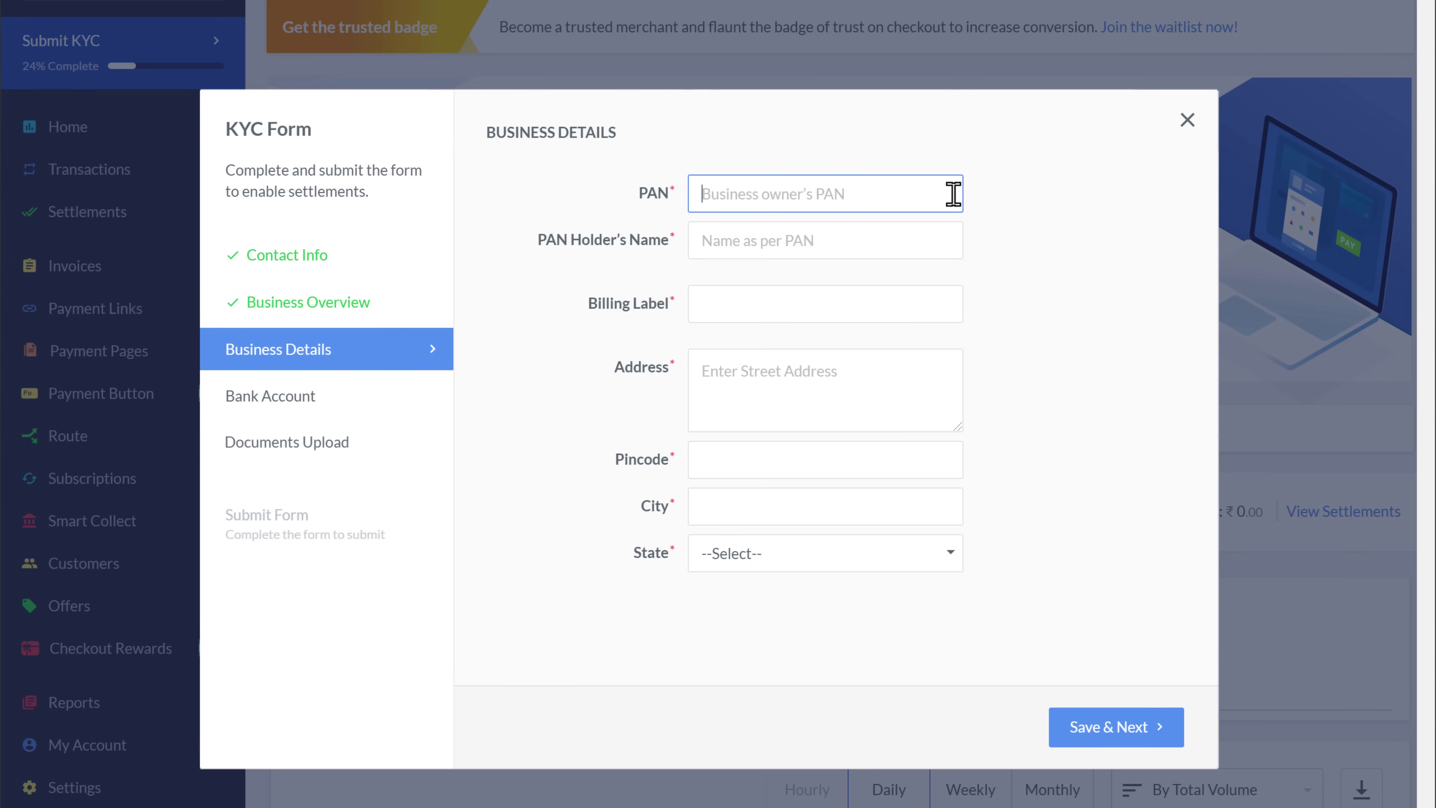
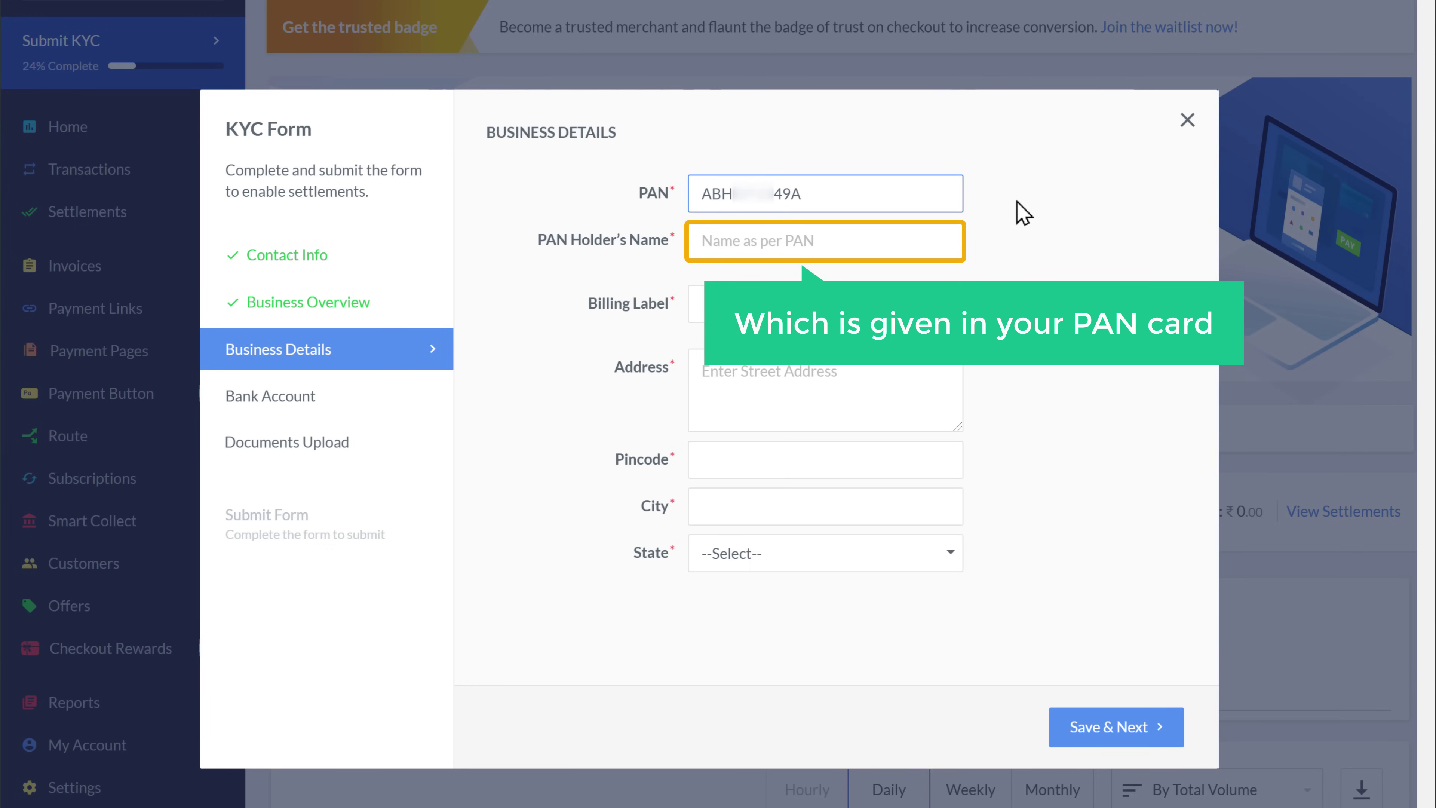
key("Tab")
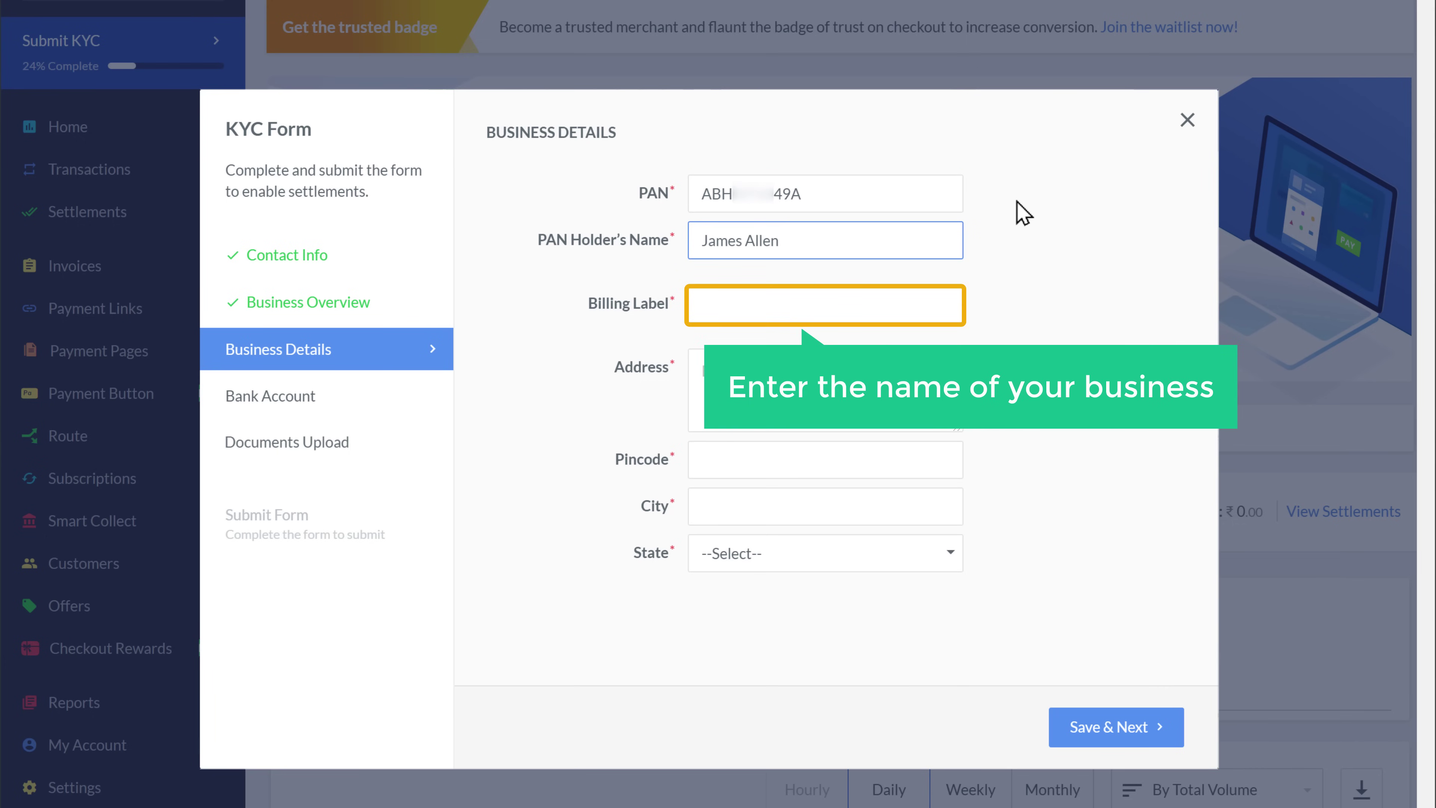
key("Tab")
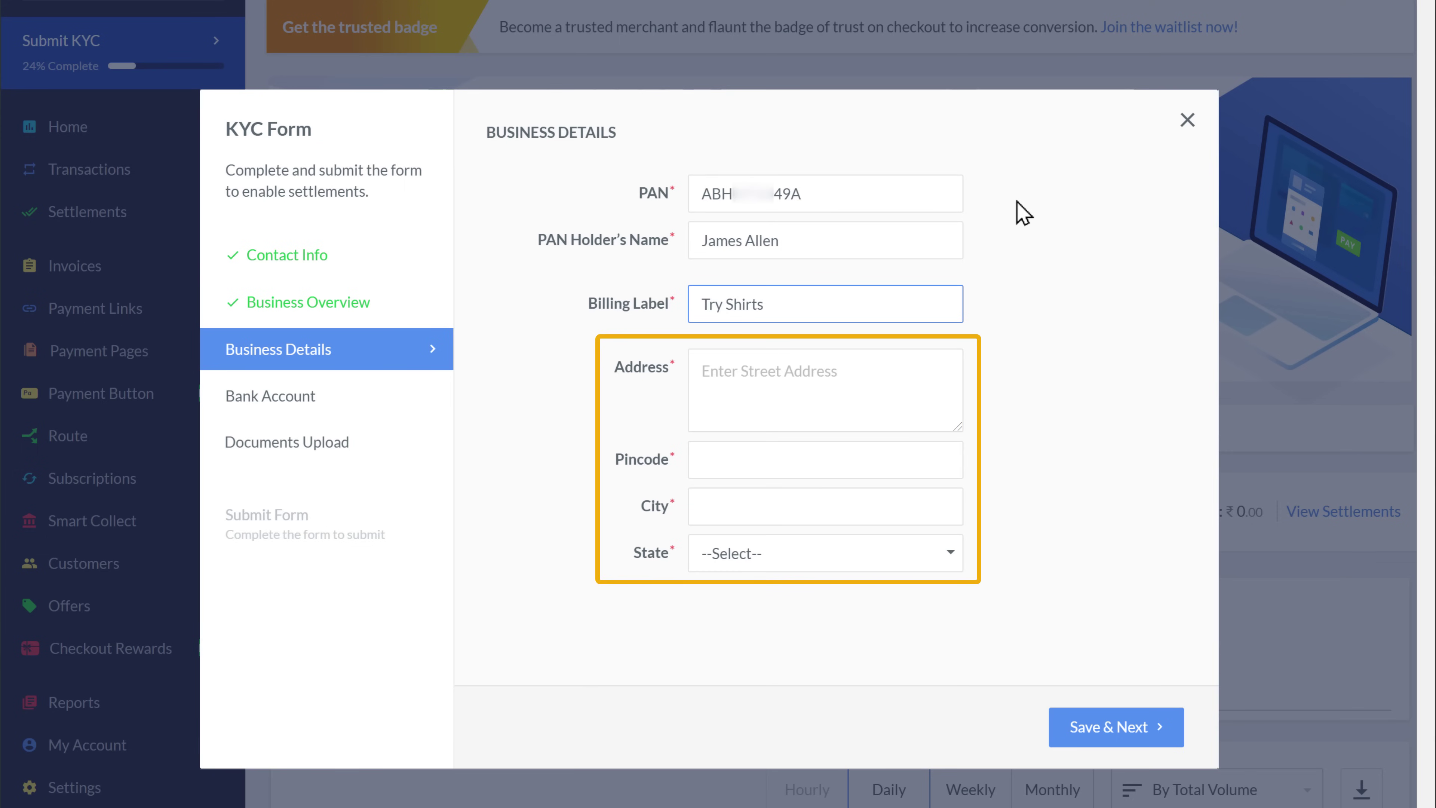
key("Tab")
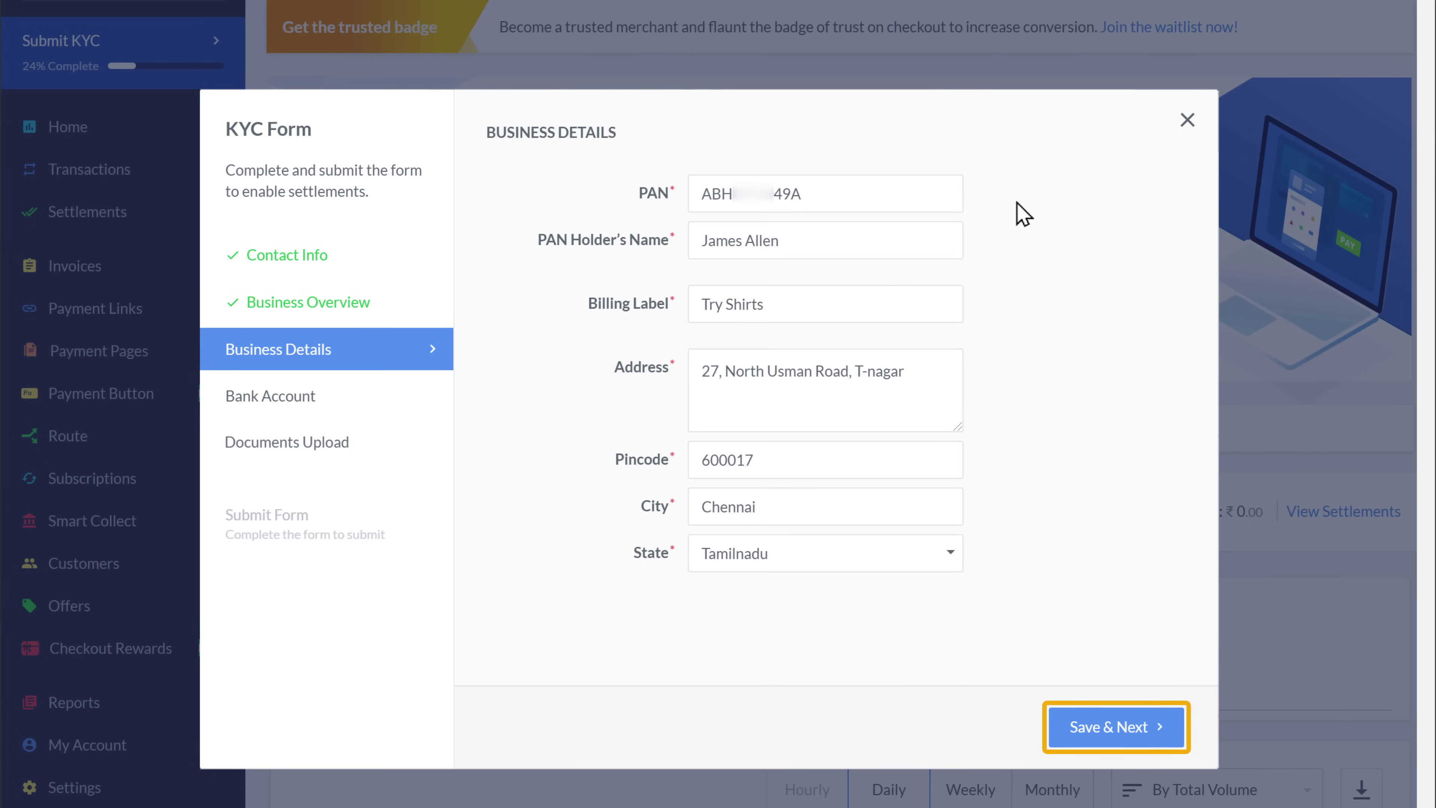
left_click(1101, 741)
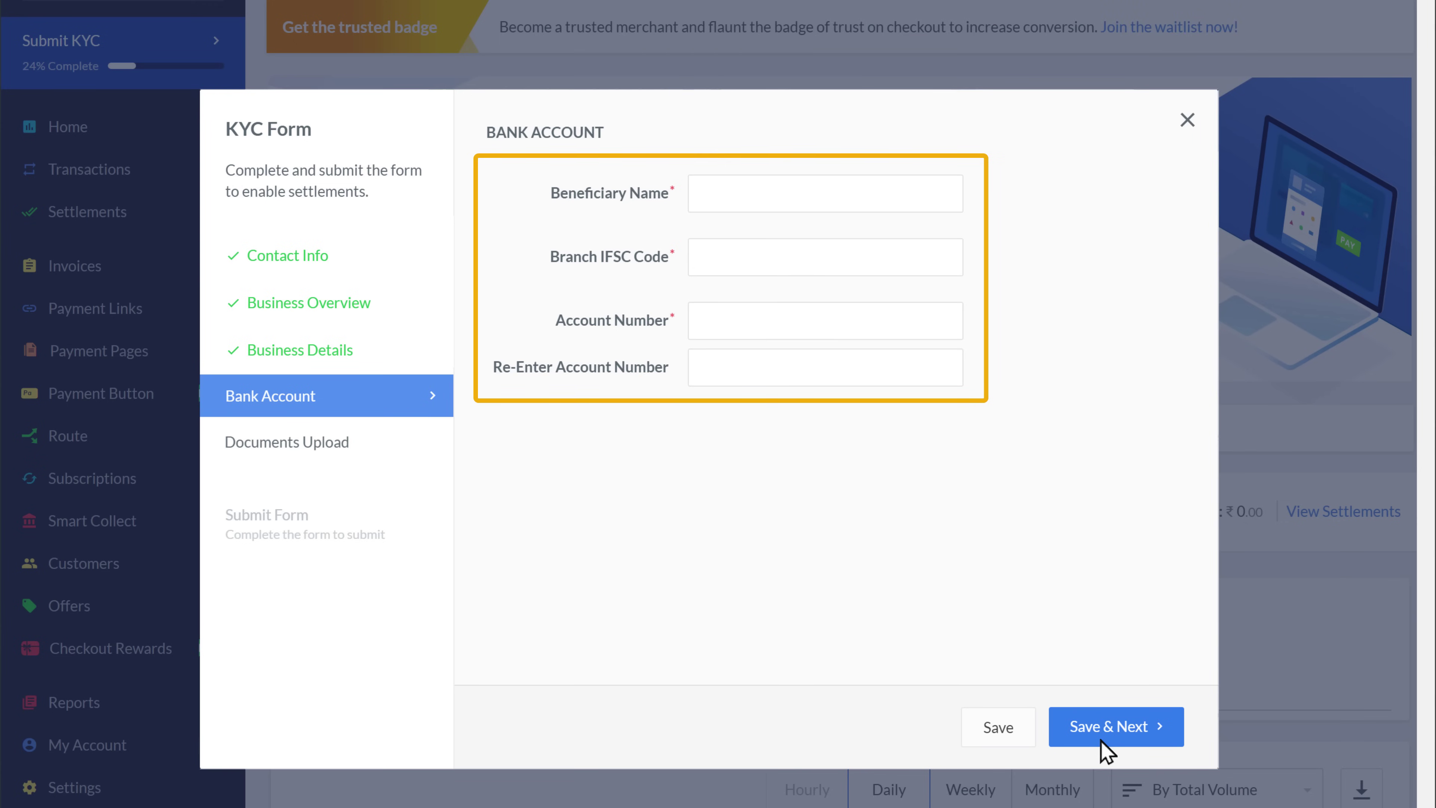
- Enter the beneficiary's name, branch IFSC code and account number twice, then save the bank details
left_click(800, 197)
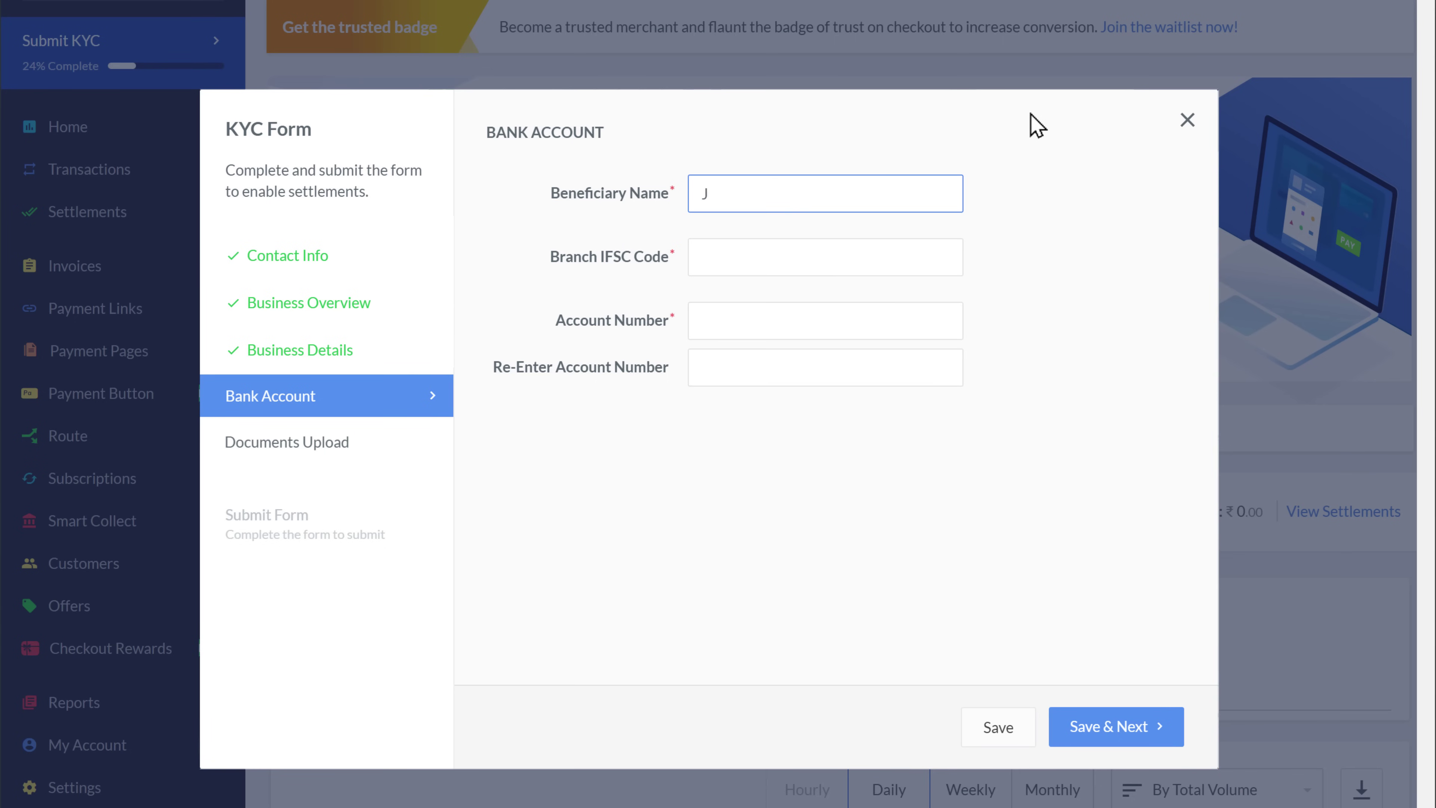
key("Tab")
type("SBIN0xxx513")
key("Tab")
type("275xxxxx610")
key("Tab")
type("27")
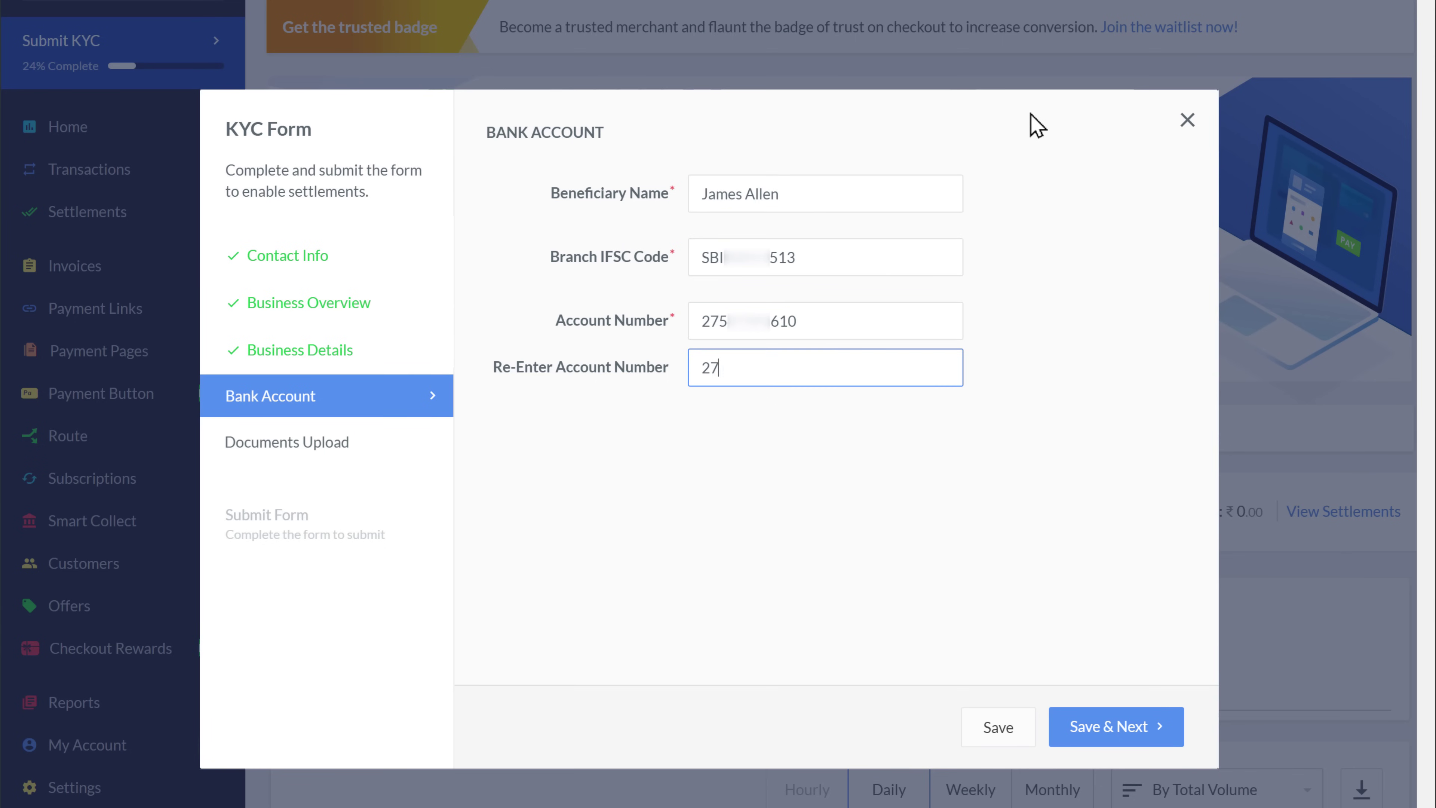
type("5xxxxx610")
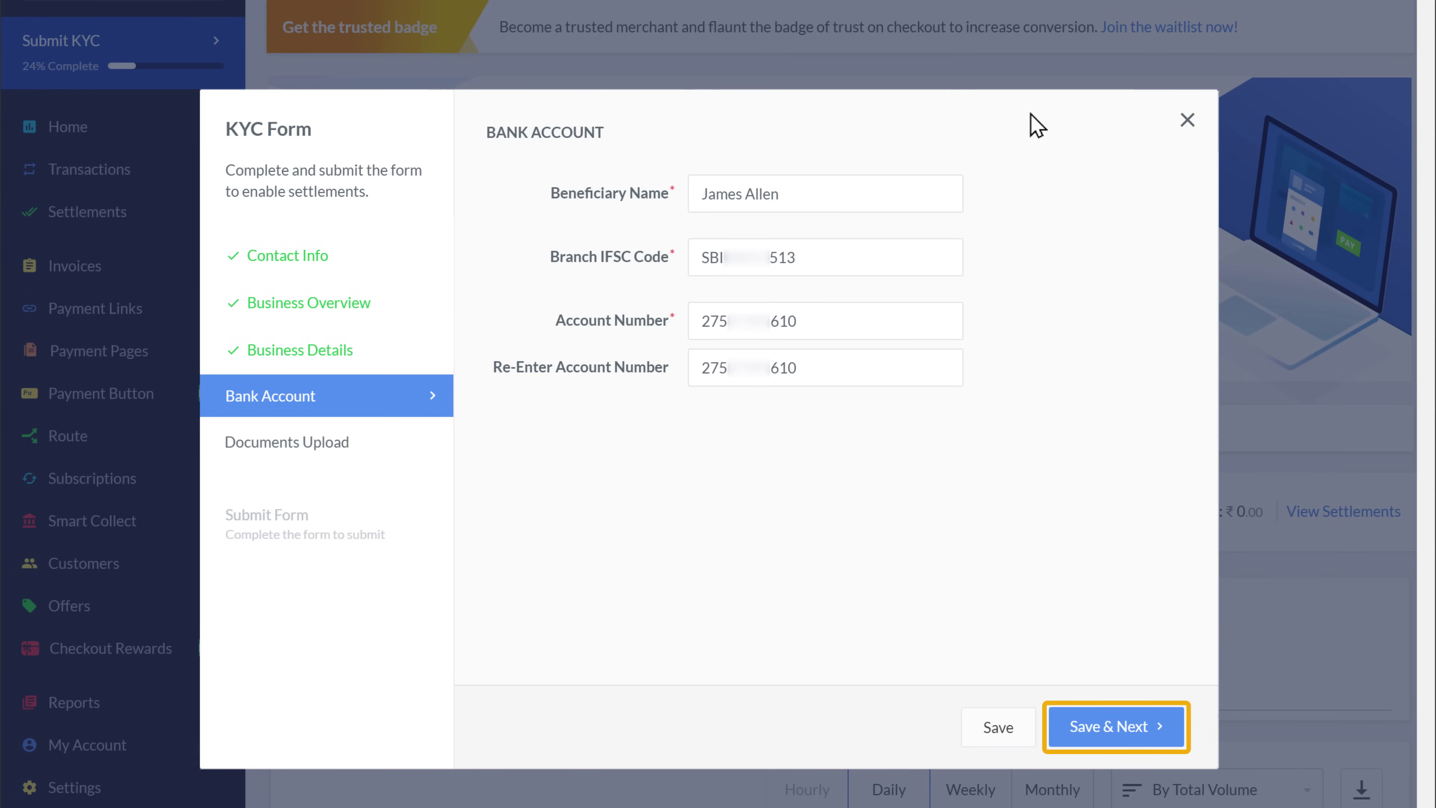
left_click(1107, 747)
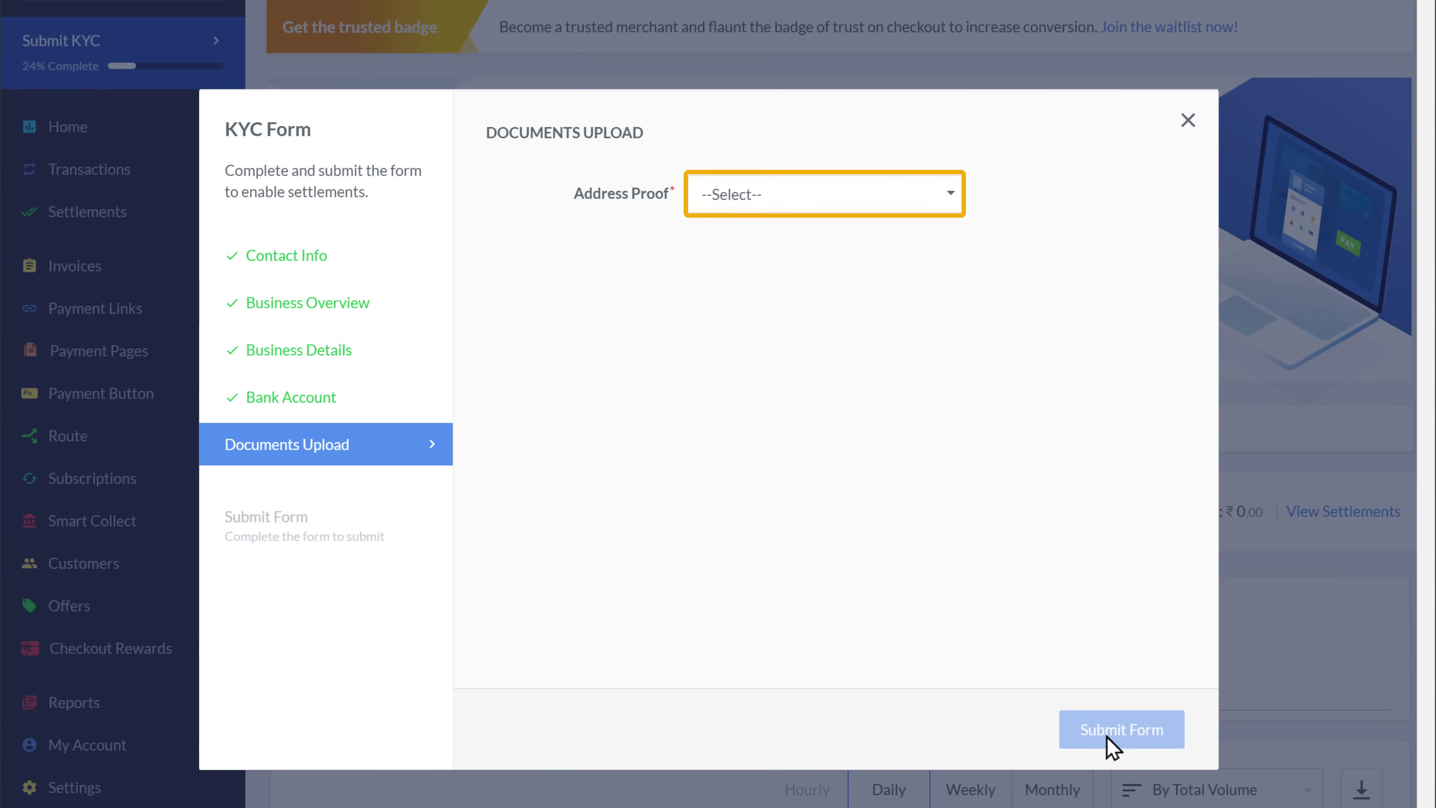
- Select Aadhaar as the address proof and start uploading the Aadhaar front image
left_click(951, 198)
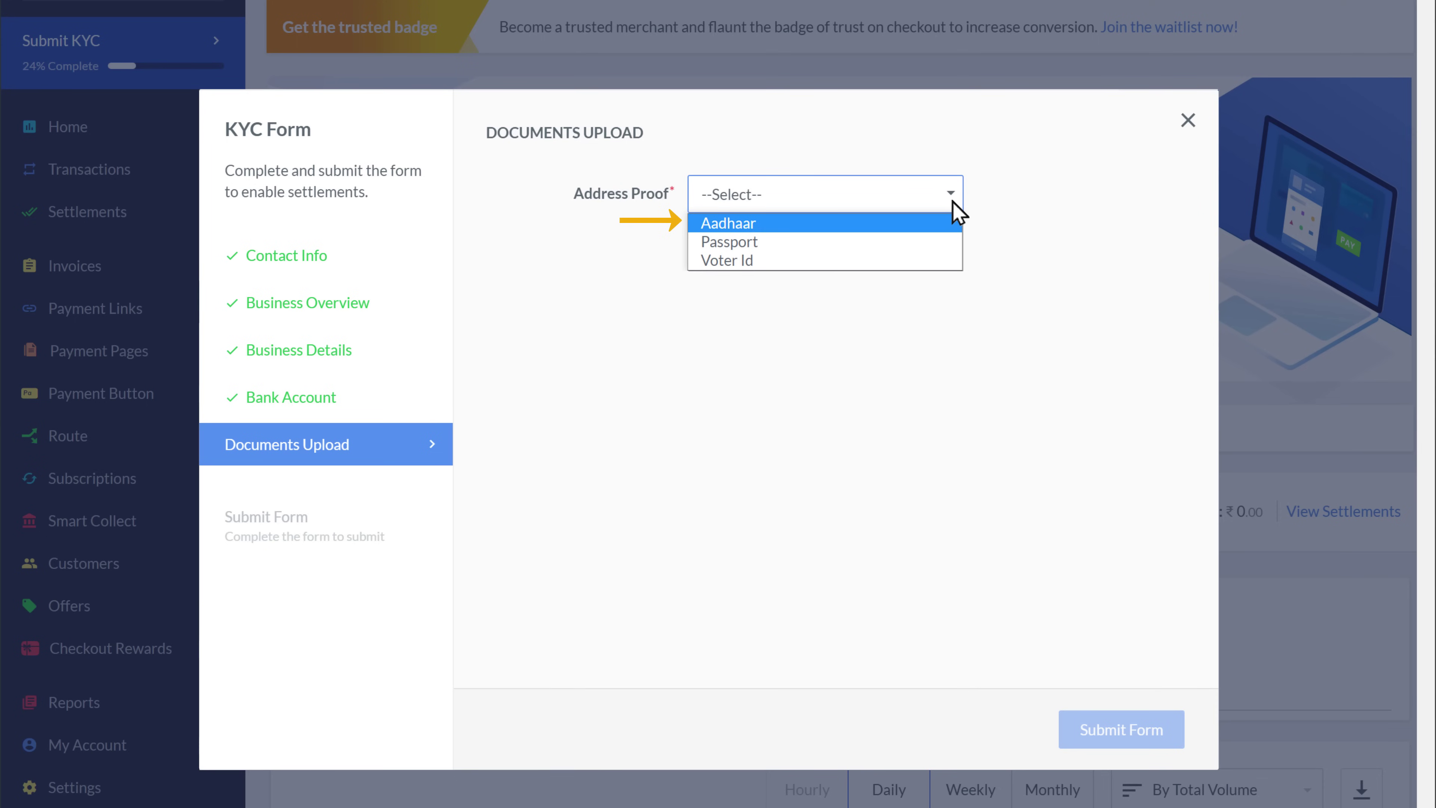
left_click(955, 223)
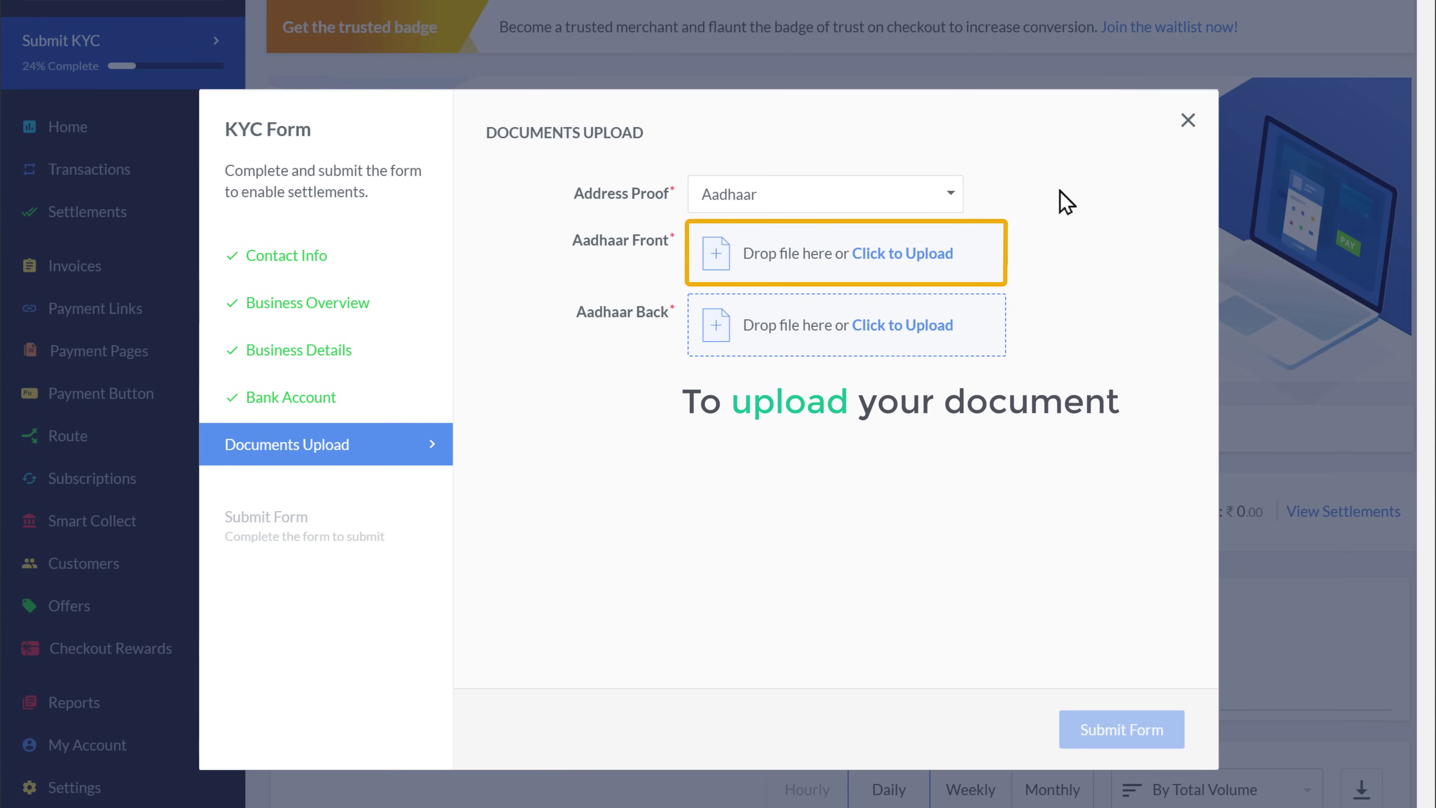
left_click(904, 259)
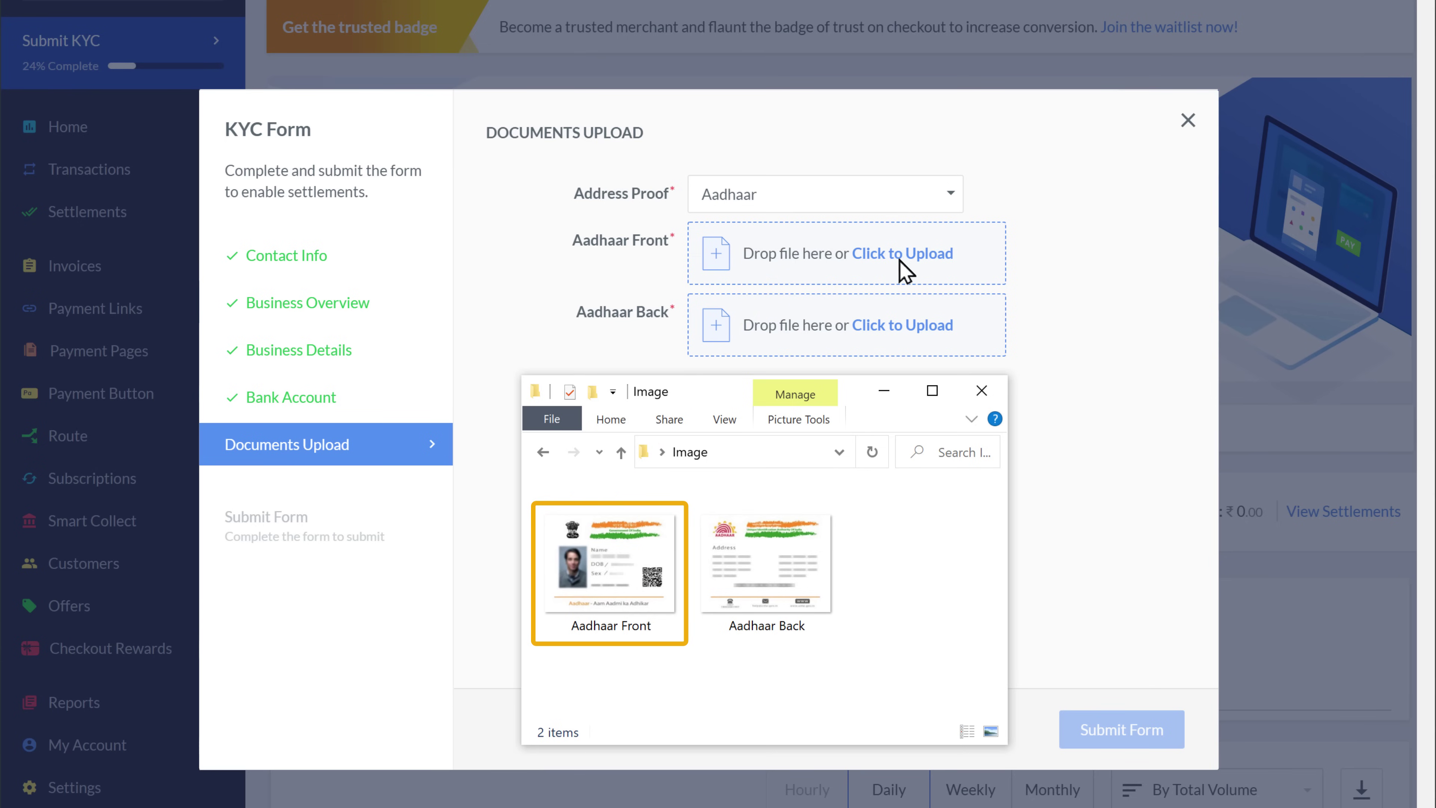
- Drag the Aadhaar Front and Aadhaar Back images from the Image folder onto their upload slots
left_click(609, 573)
left_click_drag(614, 583, 913, 276)
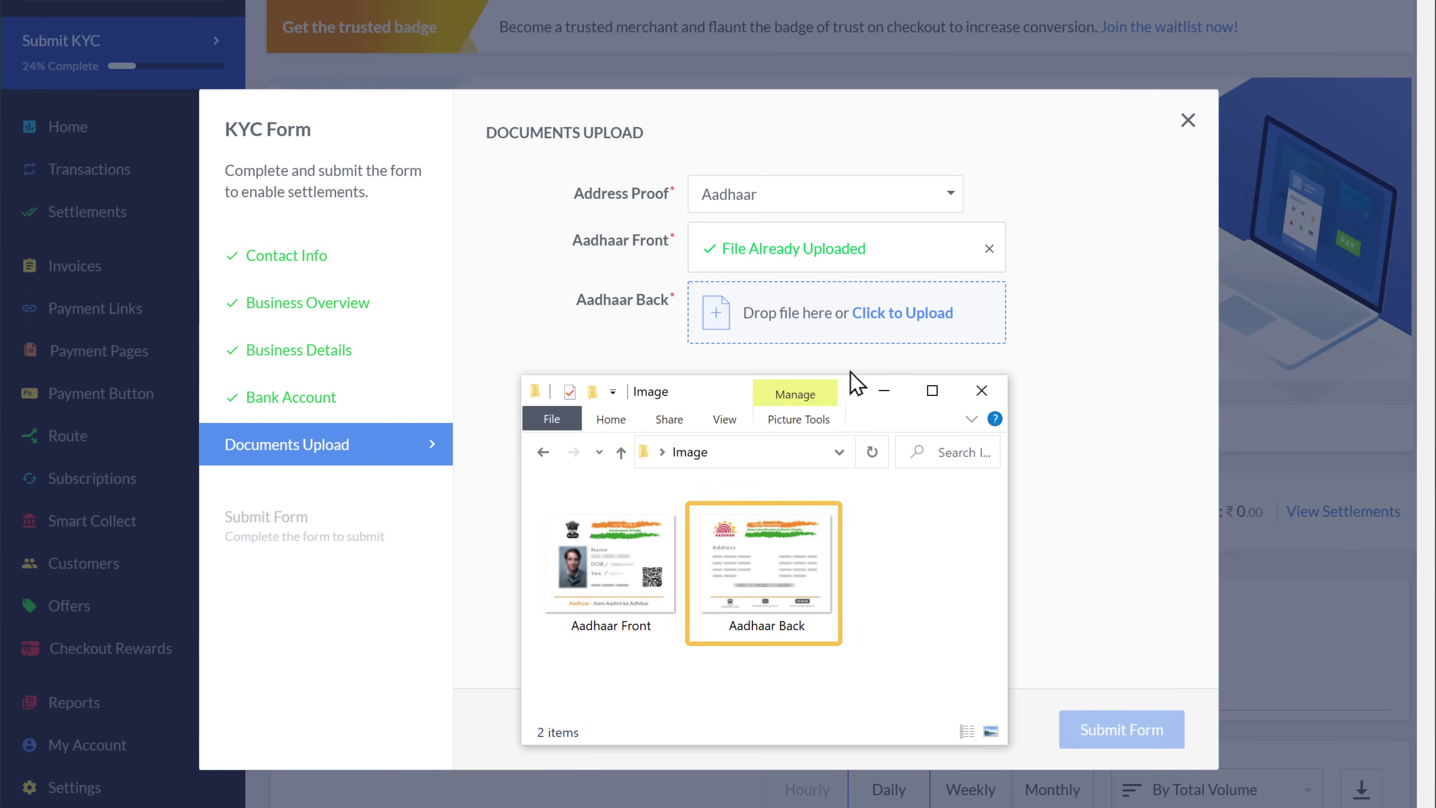
left_click_drag(757, 574, 891, 335)
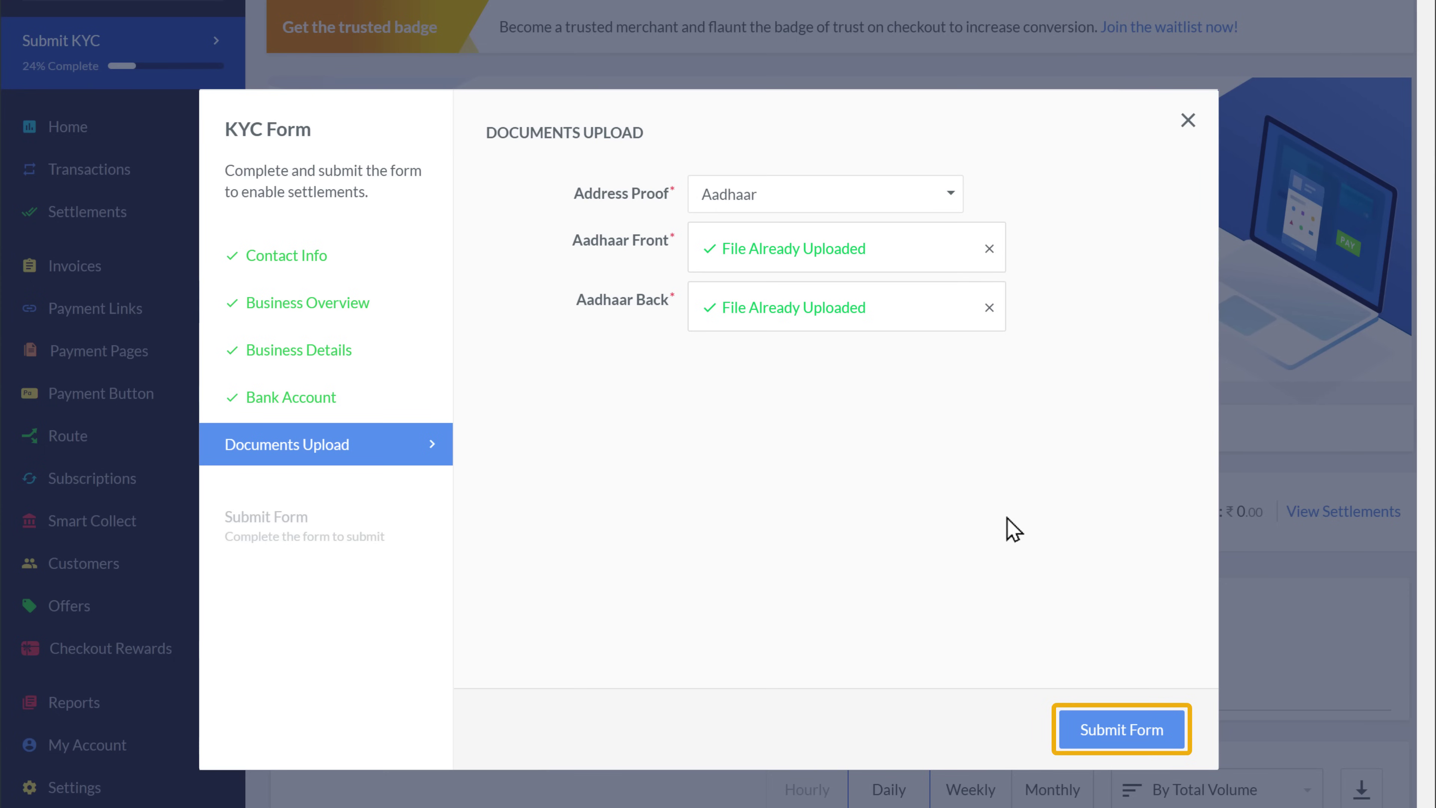
- On the Submit Form step, tick the terms and merchant agreement checkbox and submit the KYC form
left_click(1122, 739)
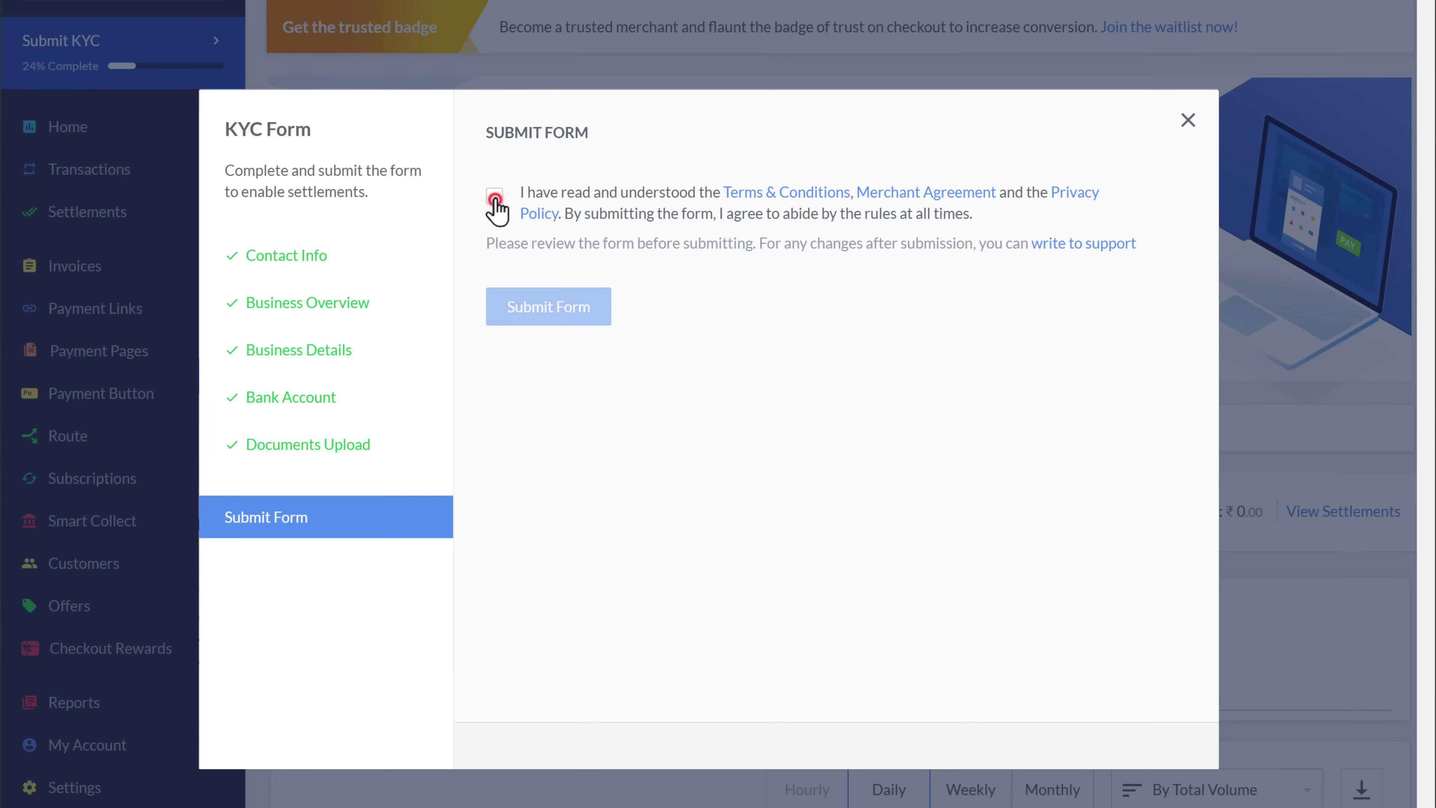
left_click(495, 197)
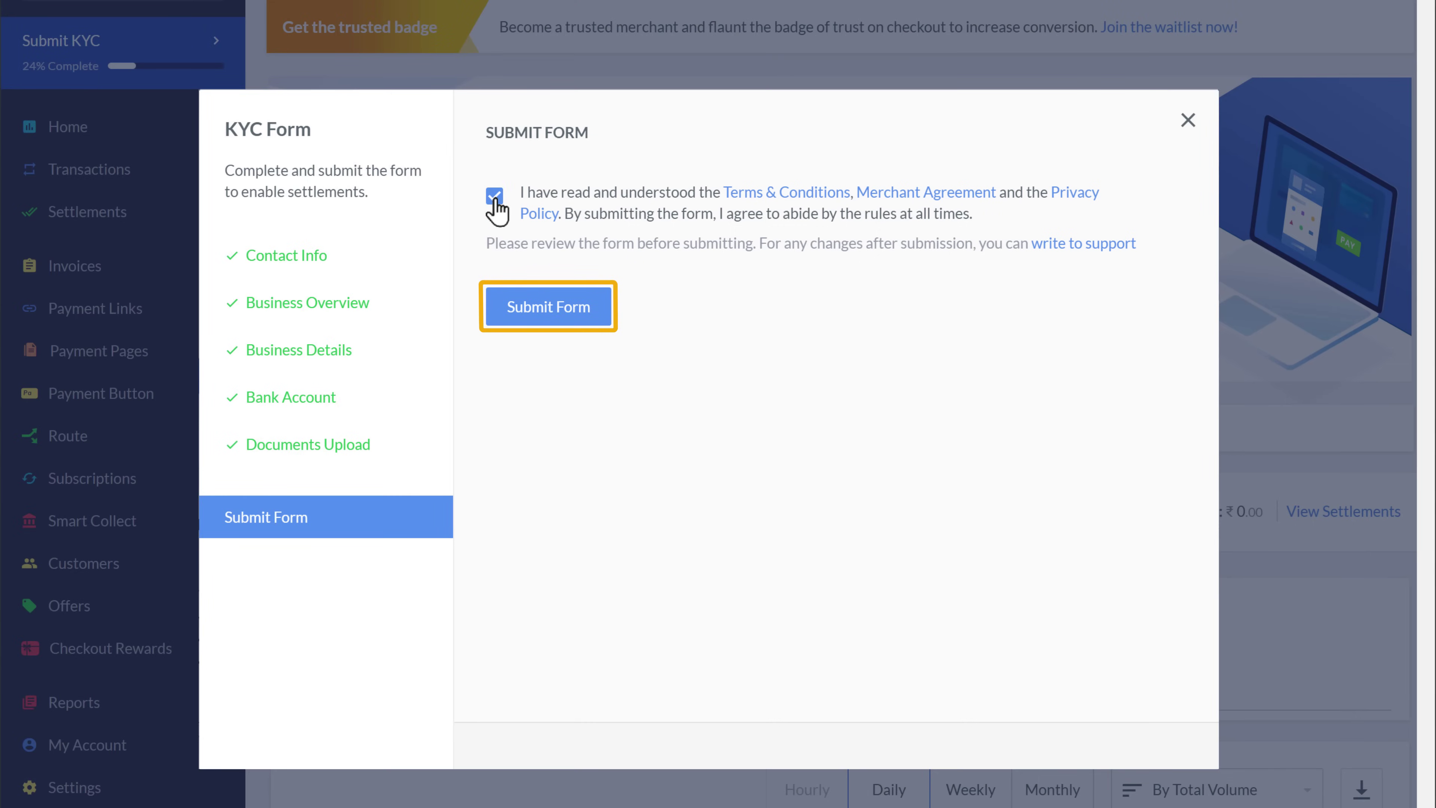
left_click(547, 322)
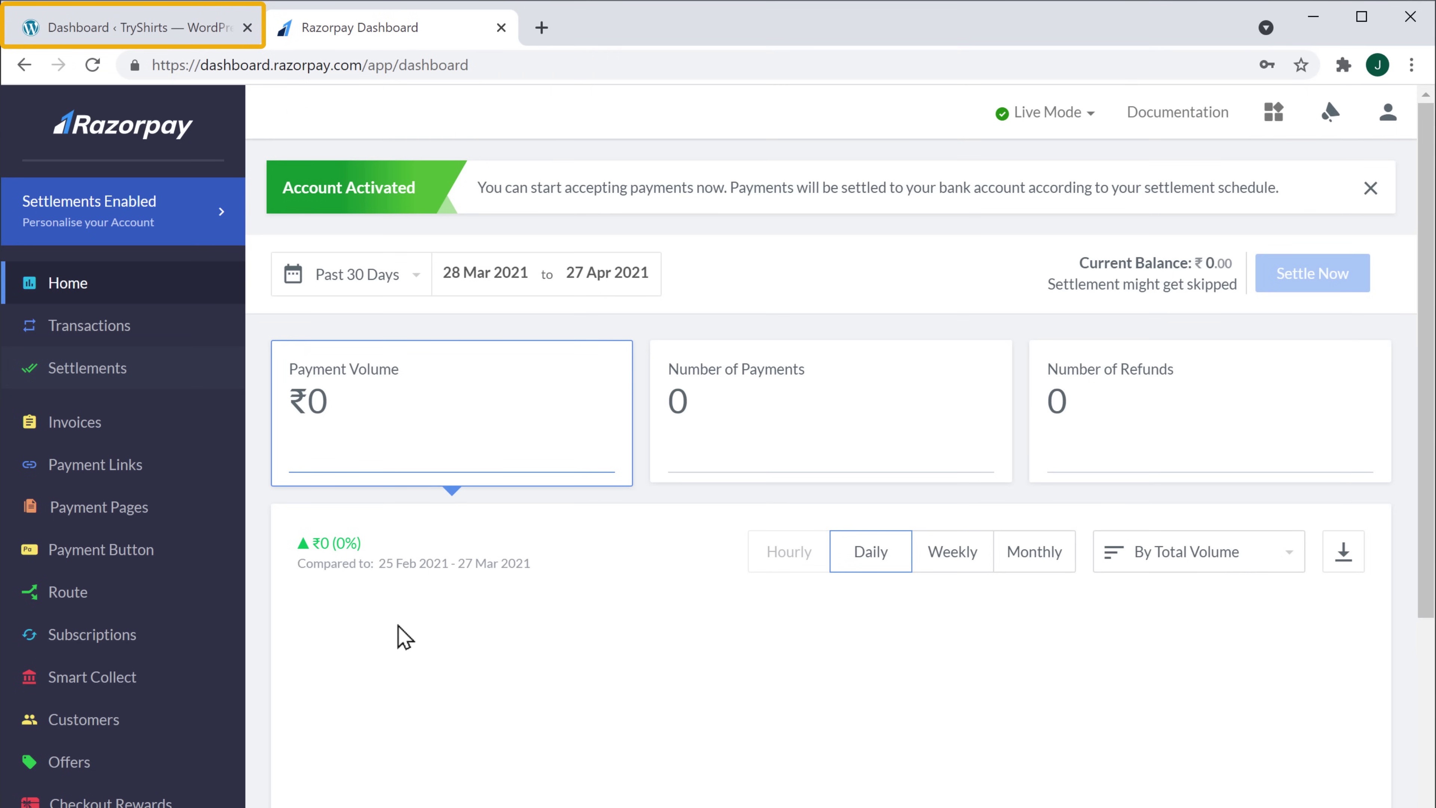
- In the TryShirts WordPress dashboard, go to Plugins > Add New
left_click(120, 45)
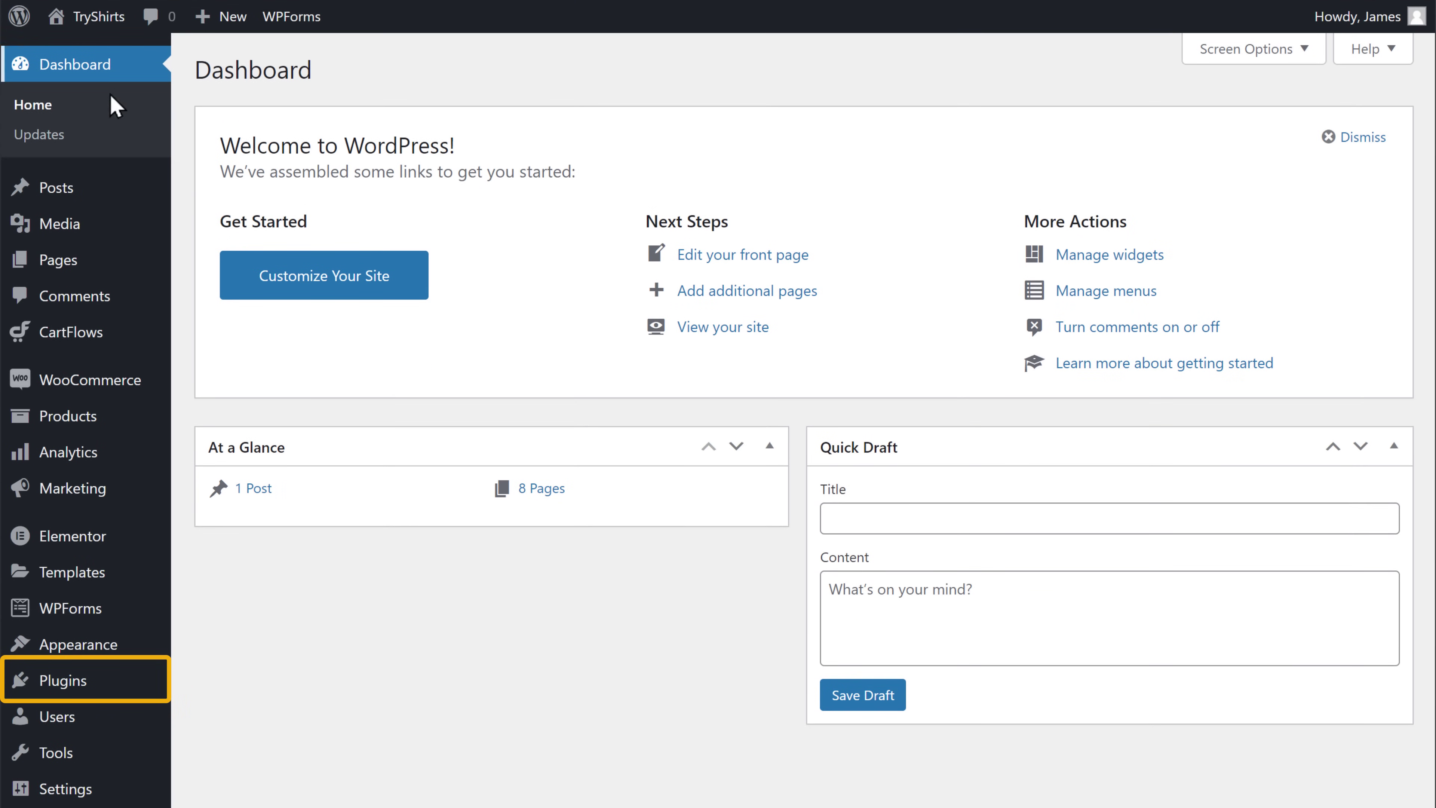
mouse_move(61, 695)
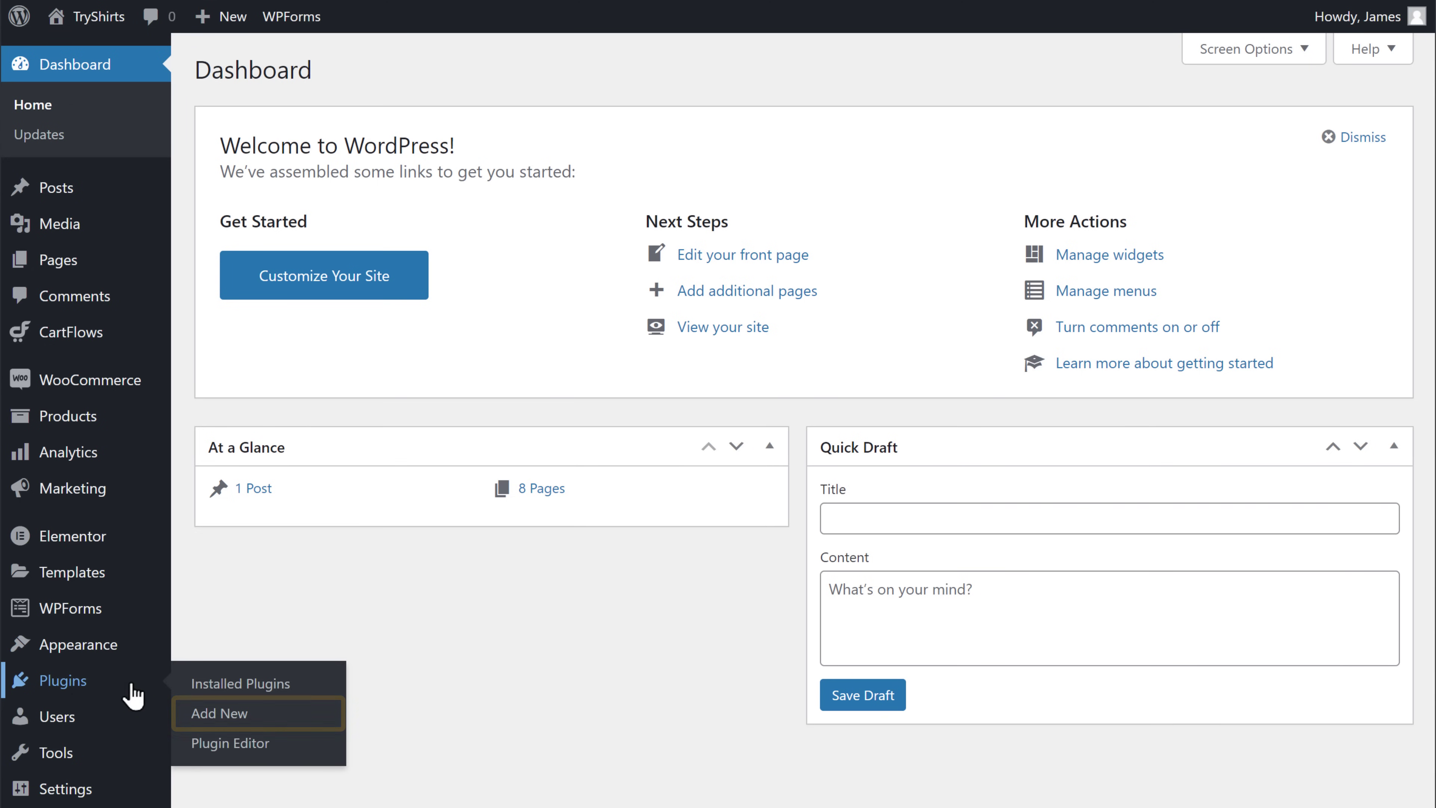
left_click(218, 714)
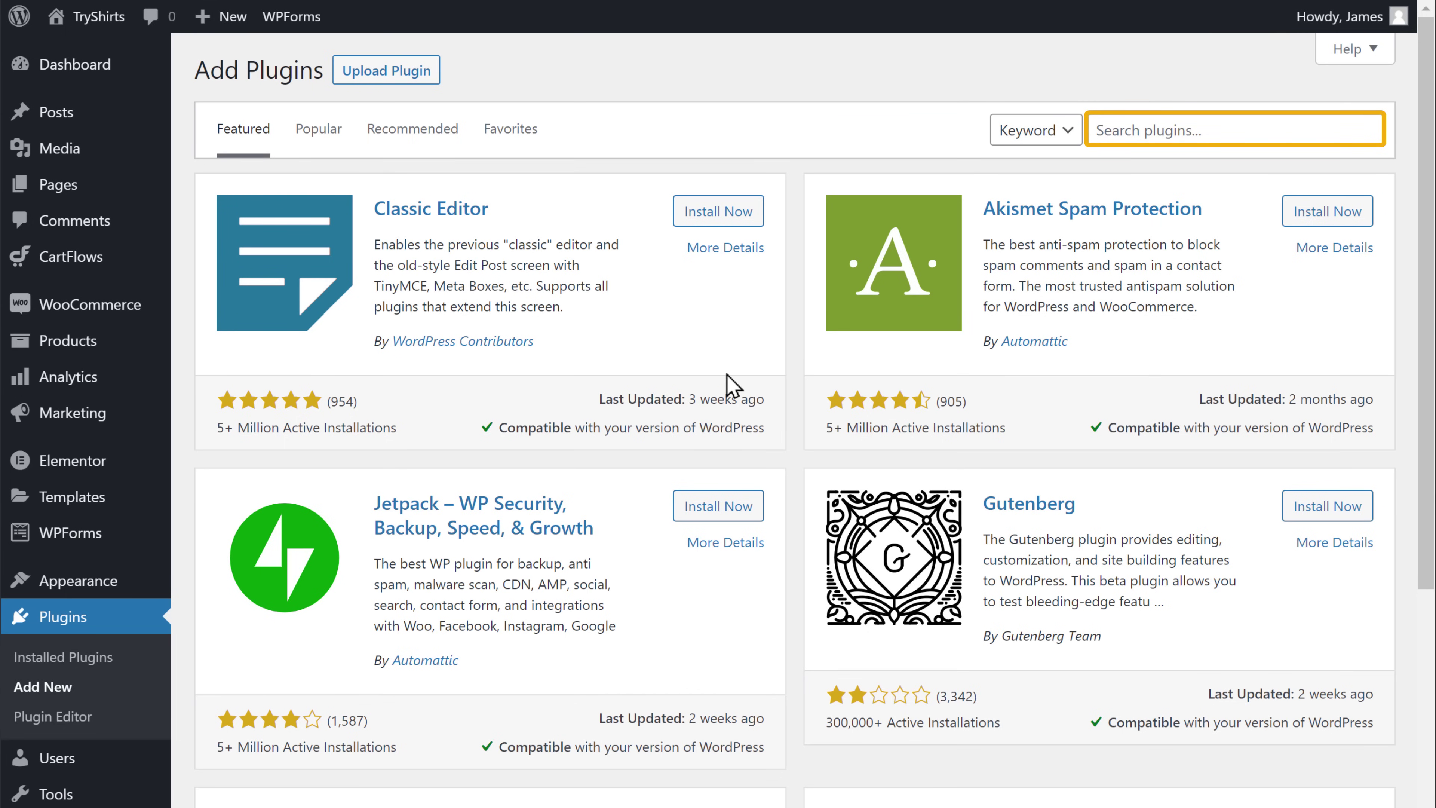
- Search plugins for 'razo', then install and activate Razorpay for WooCommerce
left_click(1207, 134)
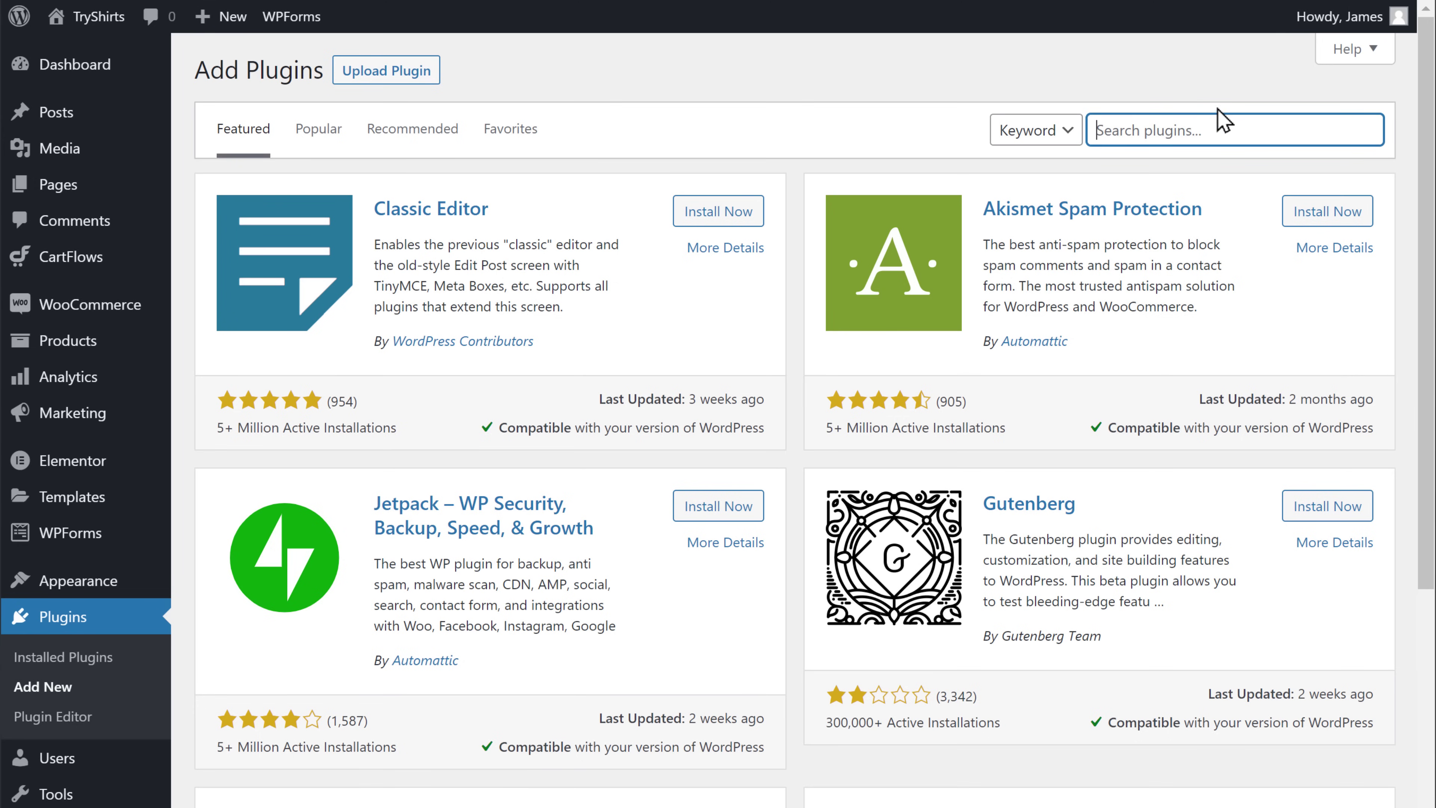
type("razorpay")
key("Return")
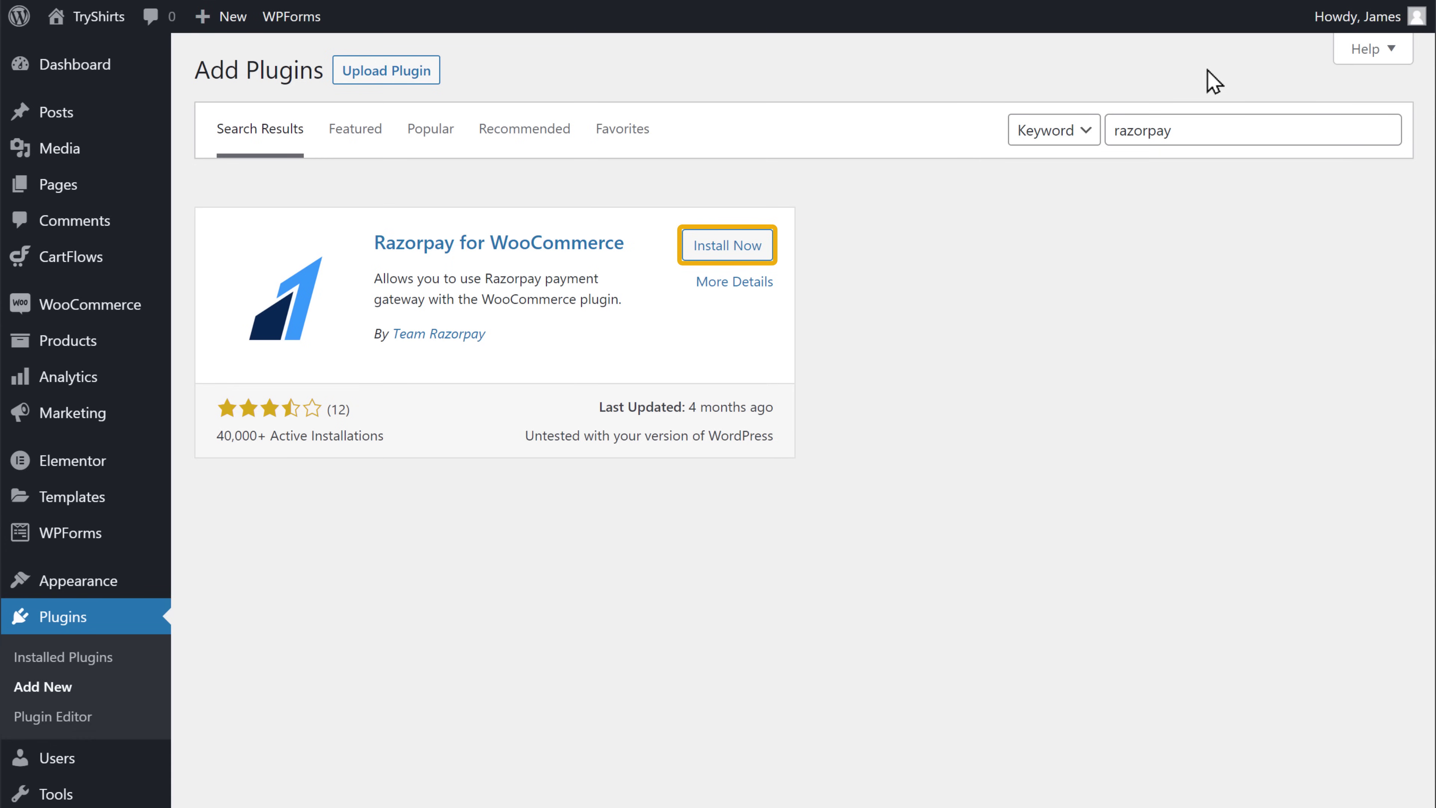
left_click(733, 254)
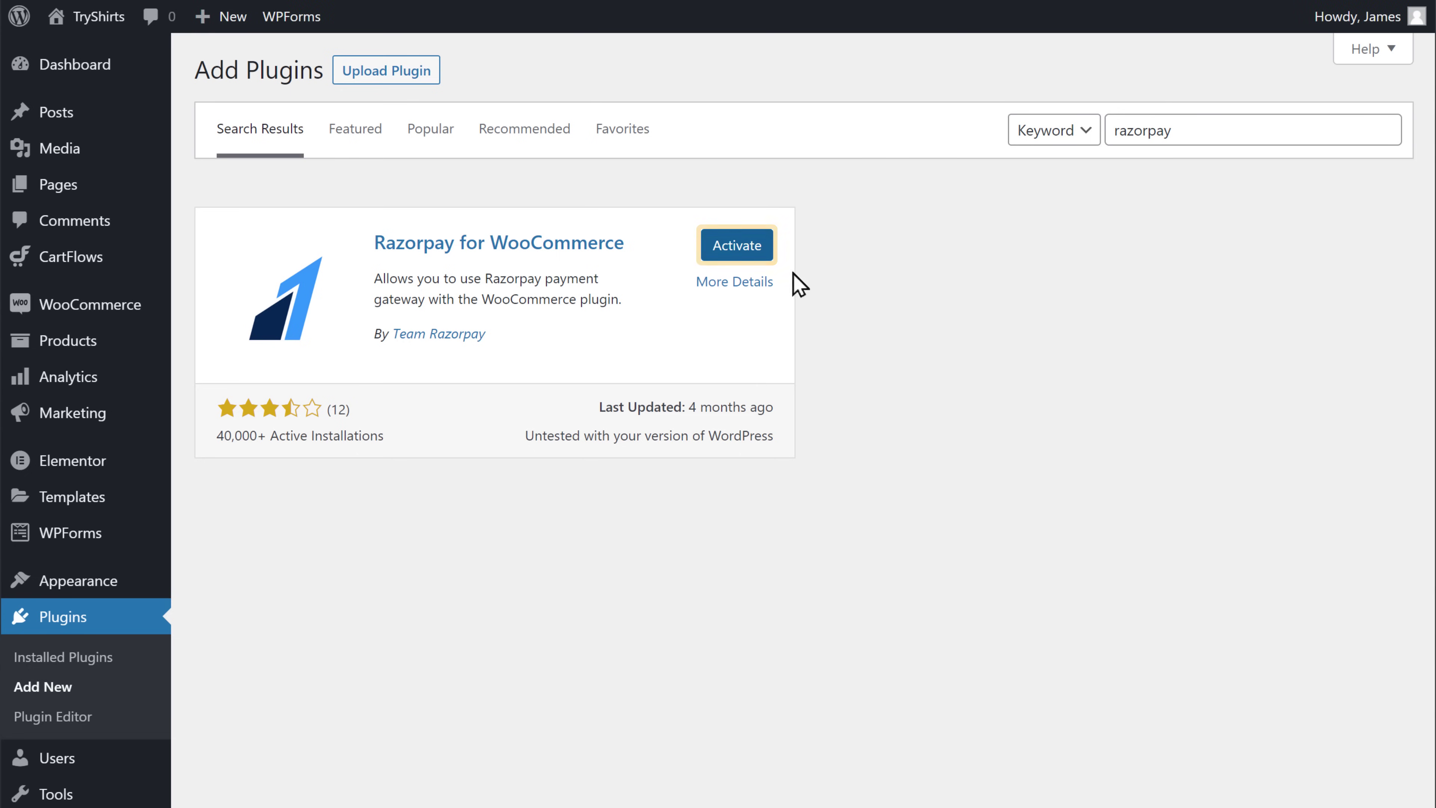
left_click(731, 249)
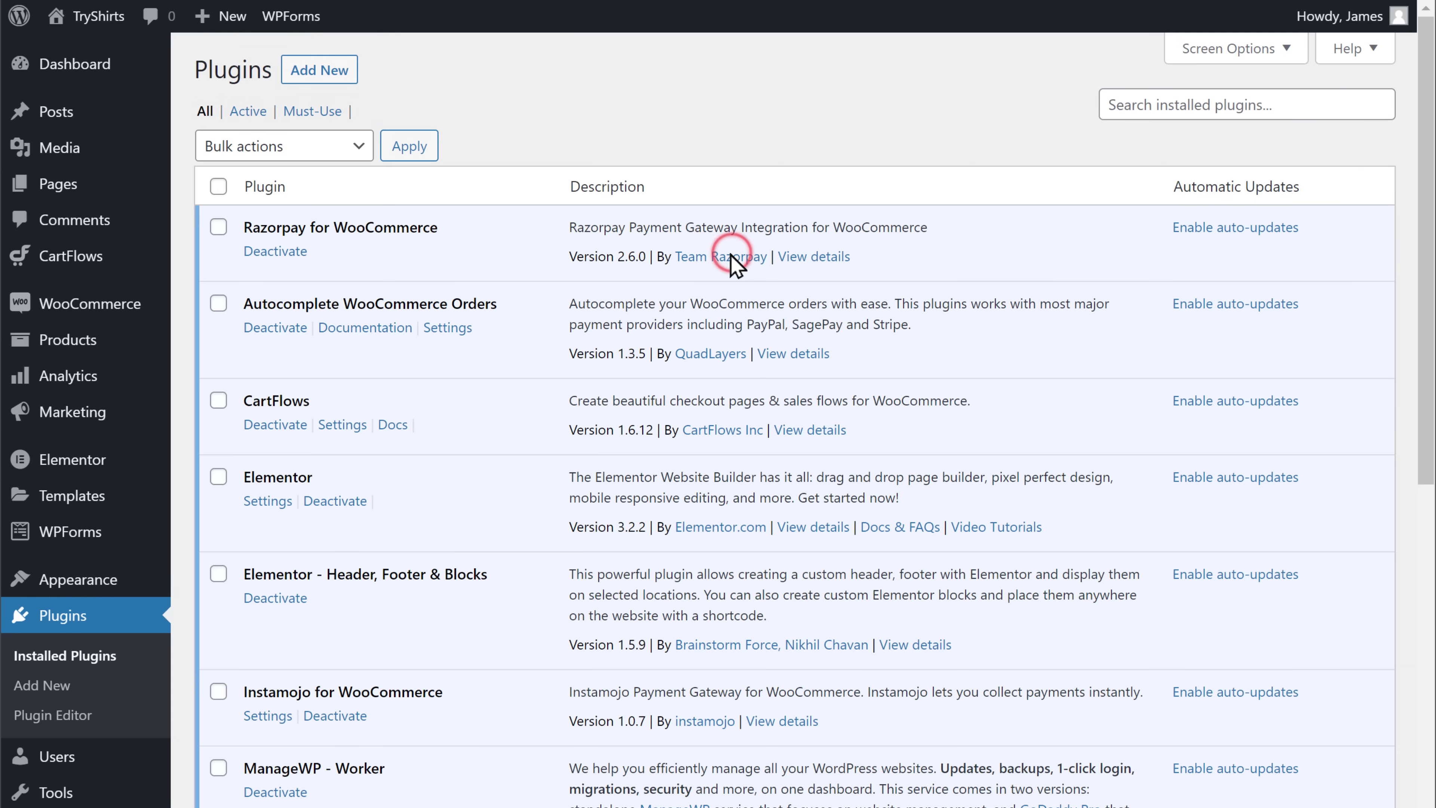
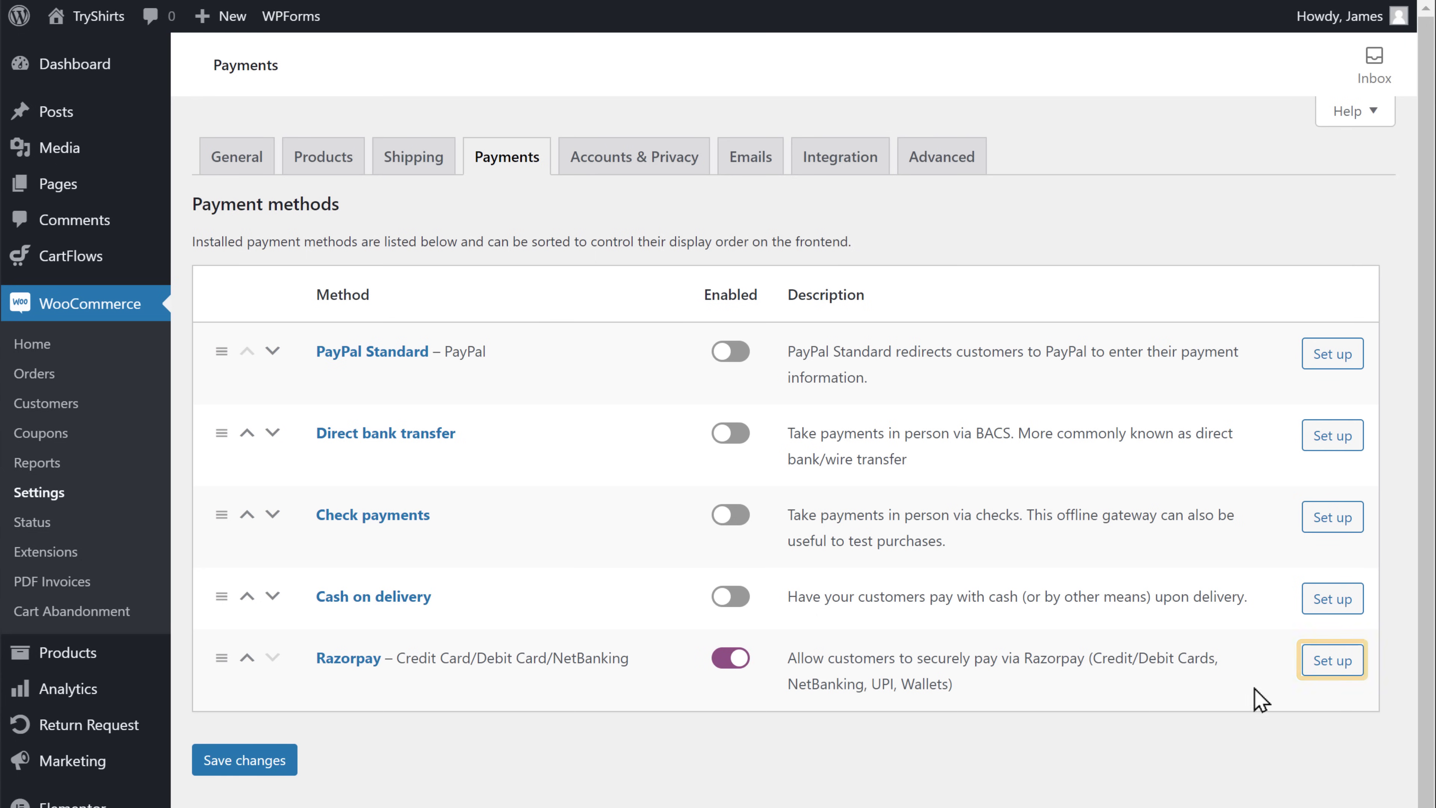
- Open the Razorpay payment gateway settings in WooCommerce
left_click(1334, 672)
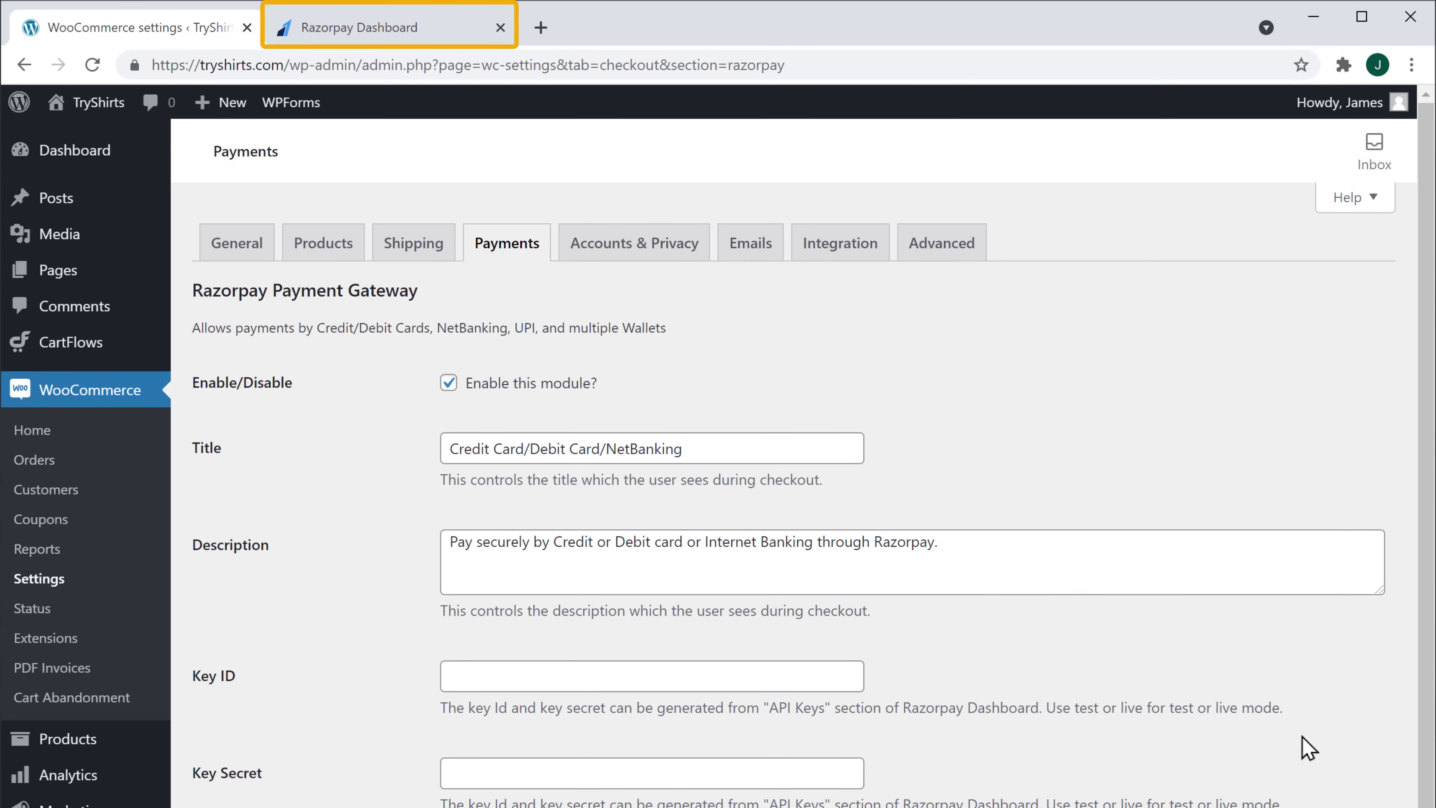
- Switch to the Razorpay Dashboard browser tab
left_click(388, 43)
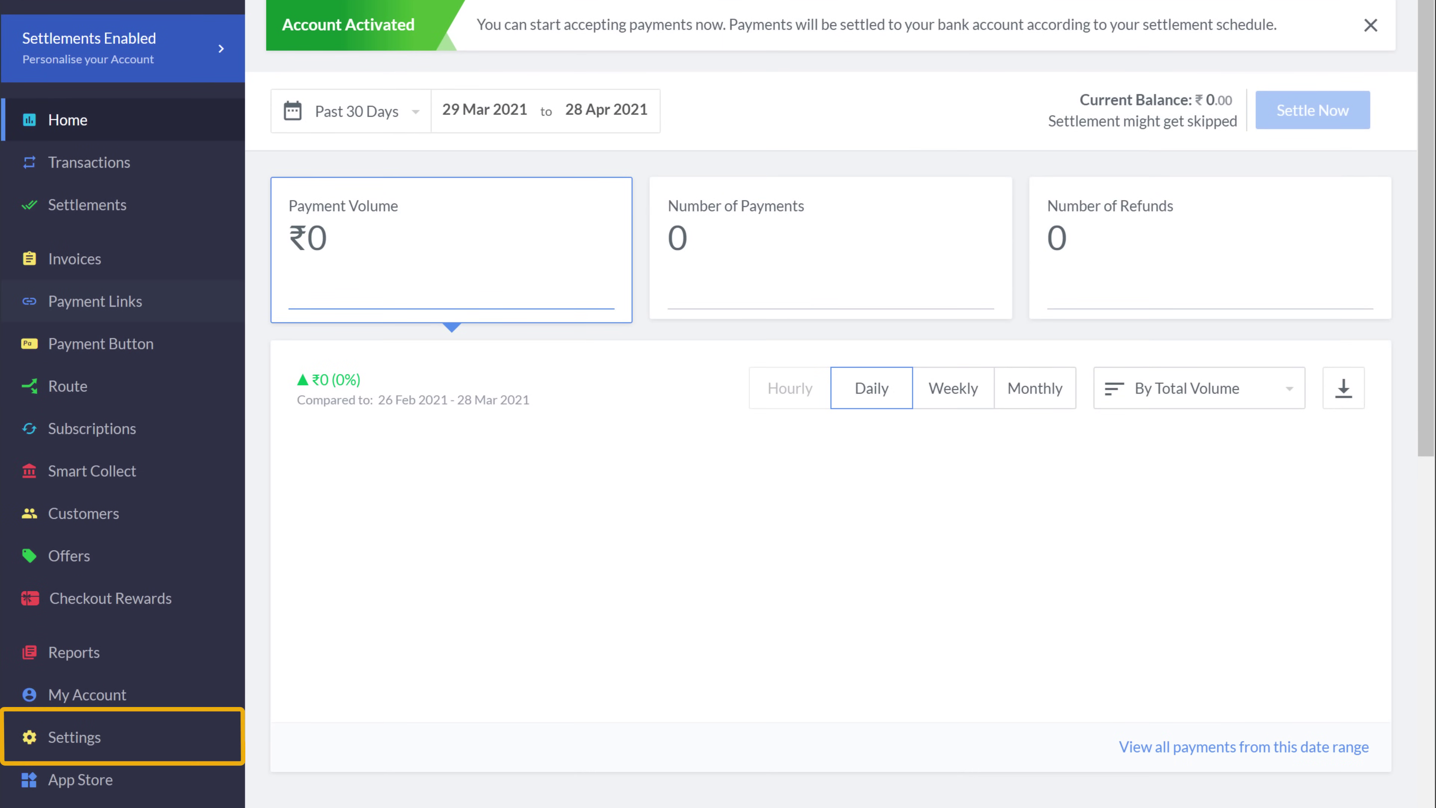
- Generate a new live API key under Settings > API Keys in the Razorpay Dashboard
left_click(78, 748)
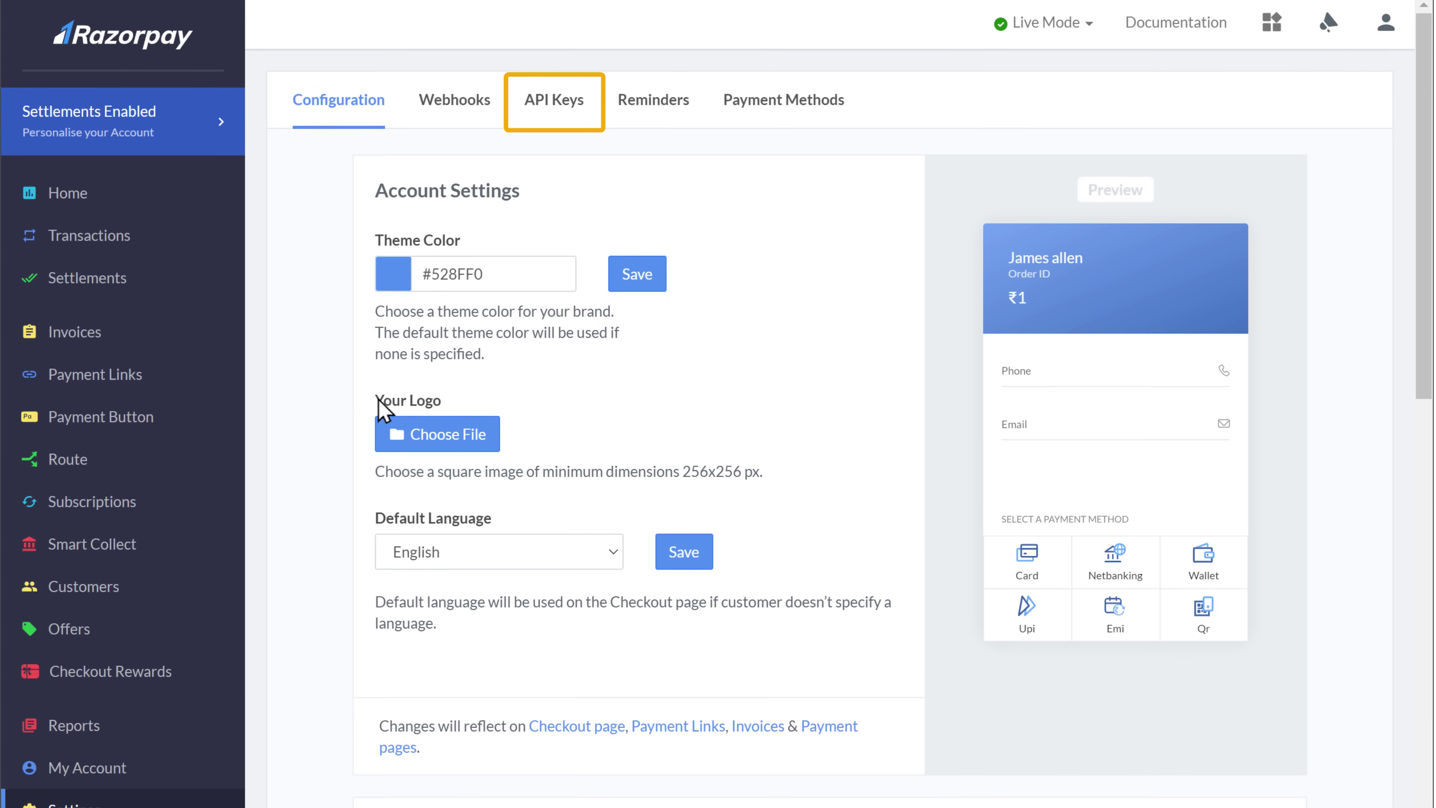
left_click(539, 123)
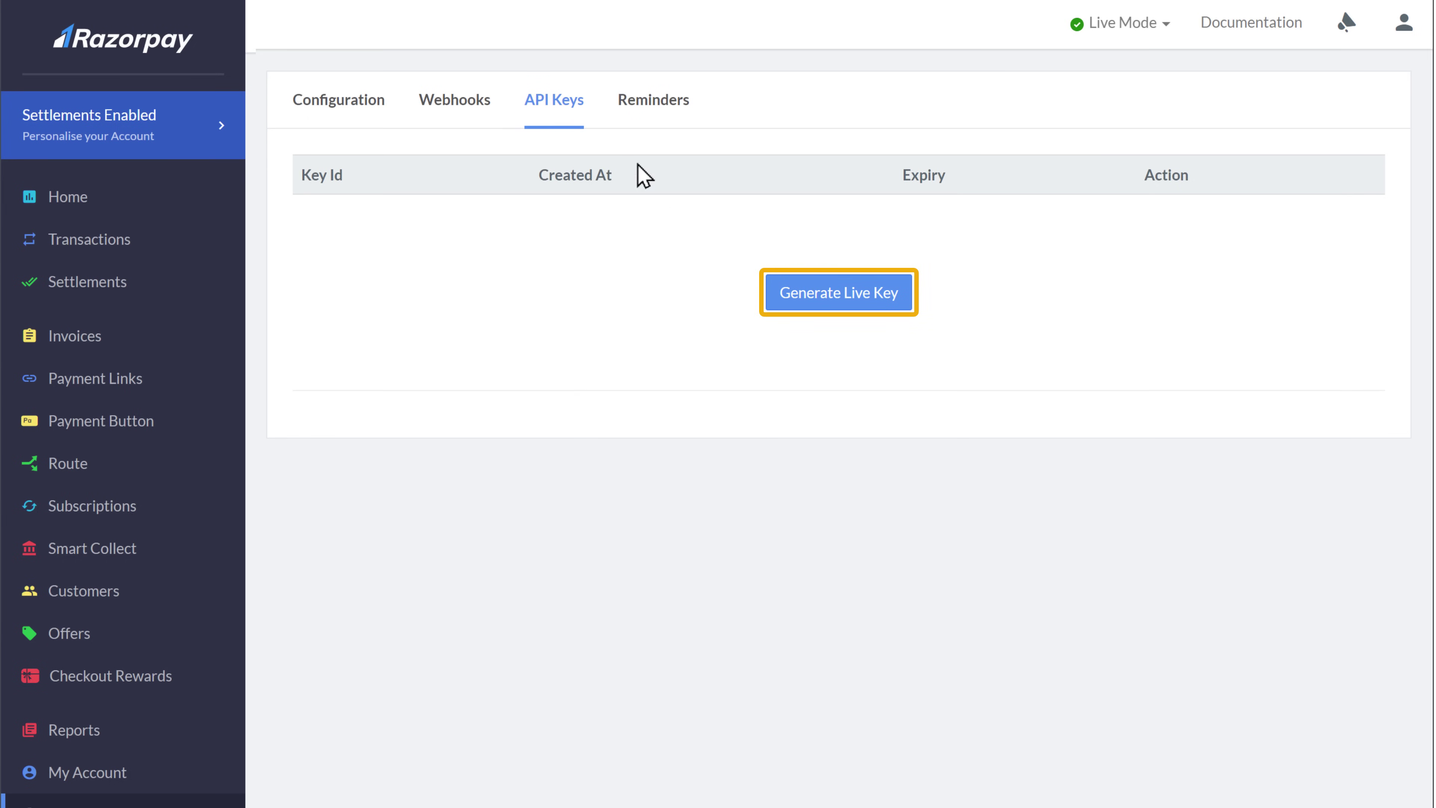
left_click(845, 305)
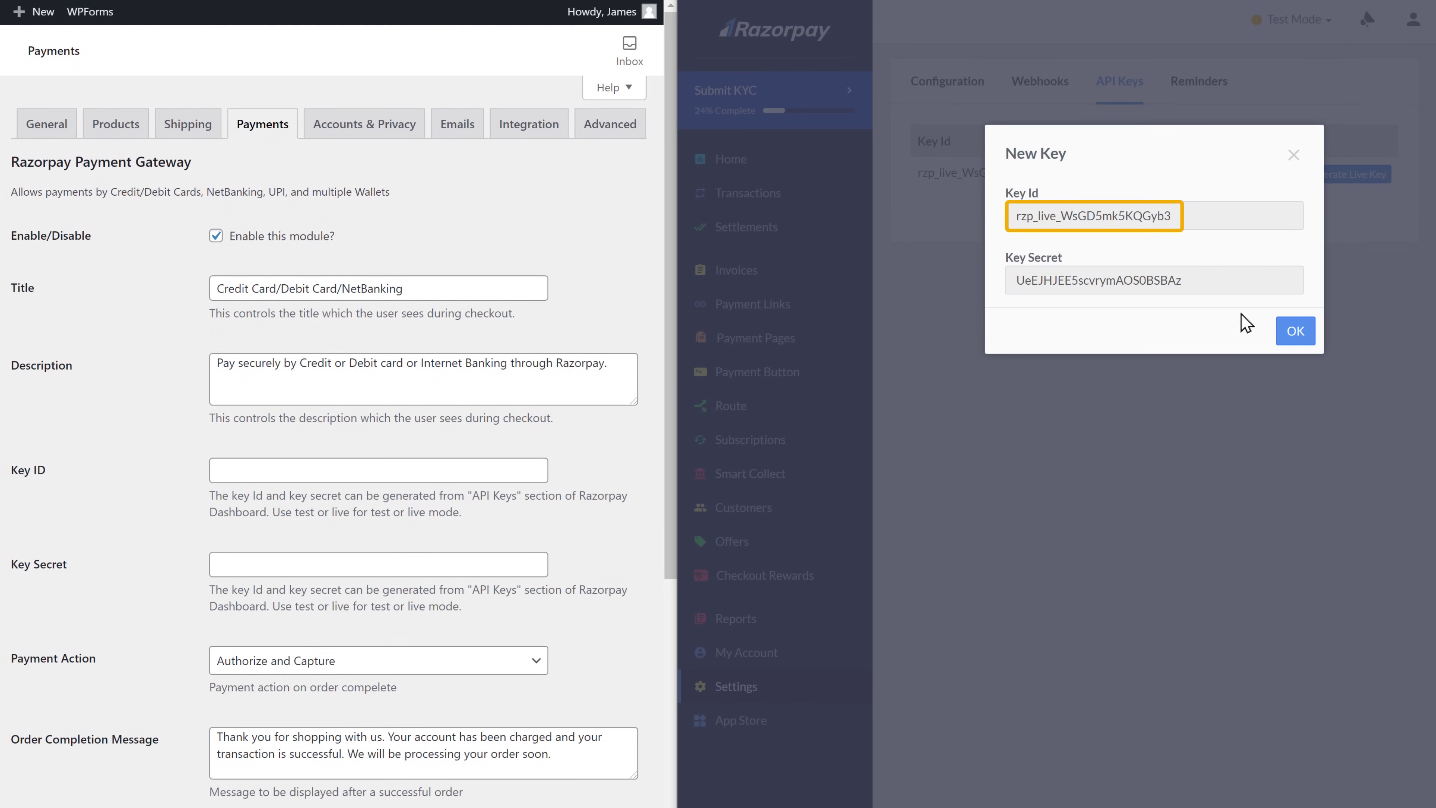
- Copy the new live Key Id into the Razorpay gateway's Key ID field
double_click(1180, 215)
right_click(1180, 214)
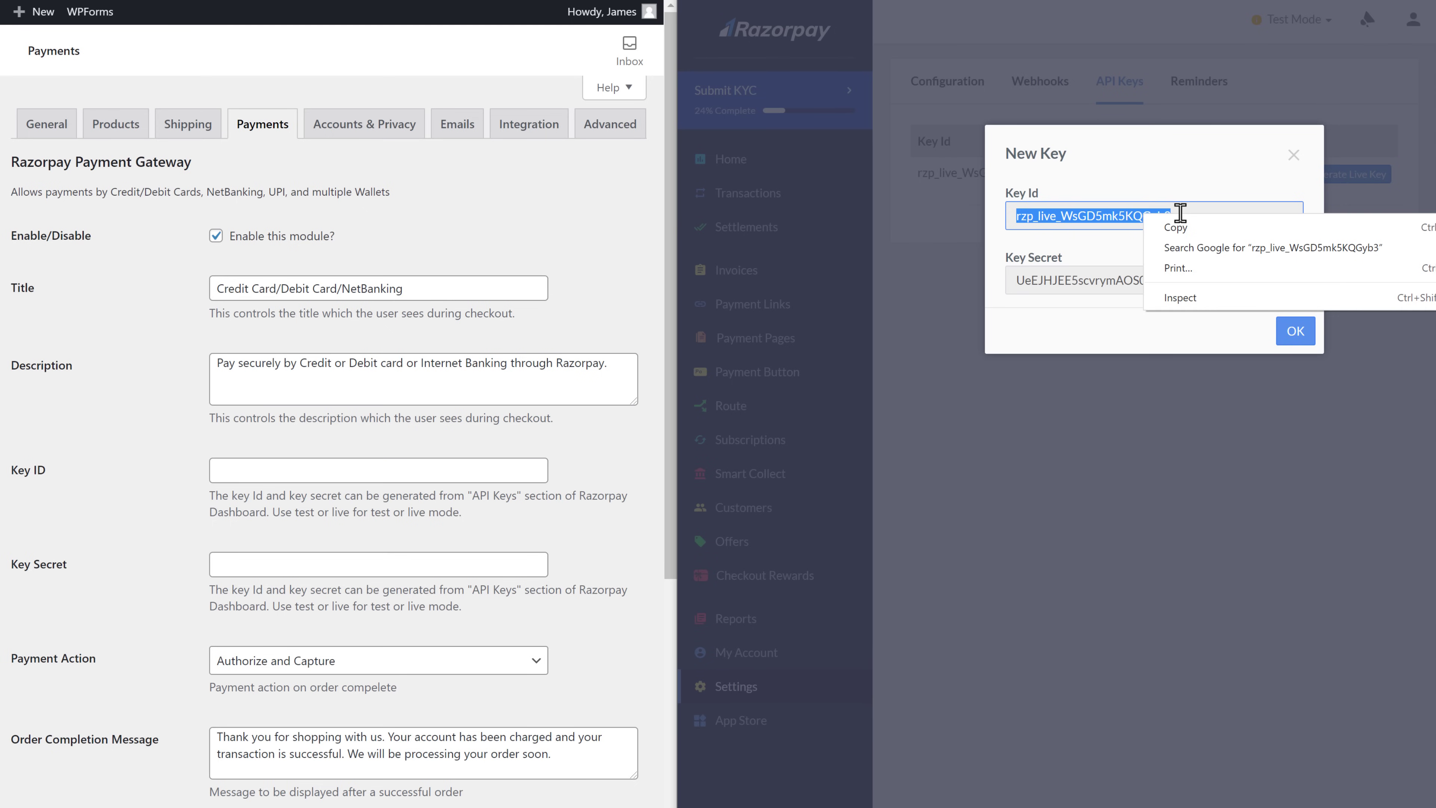
left_click(1180, 230)
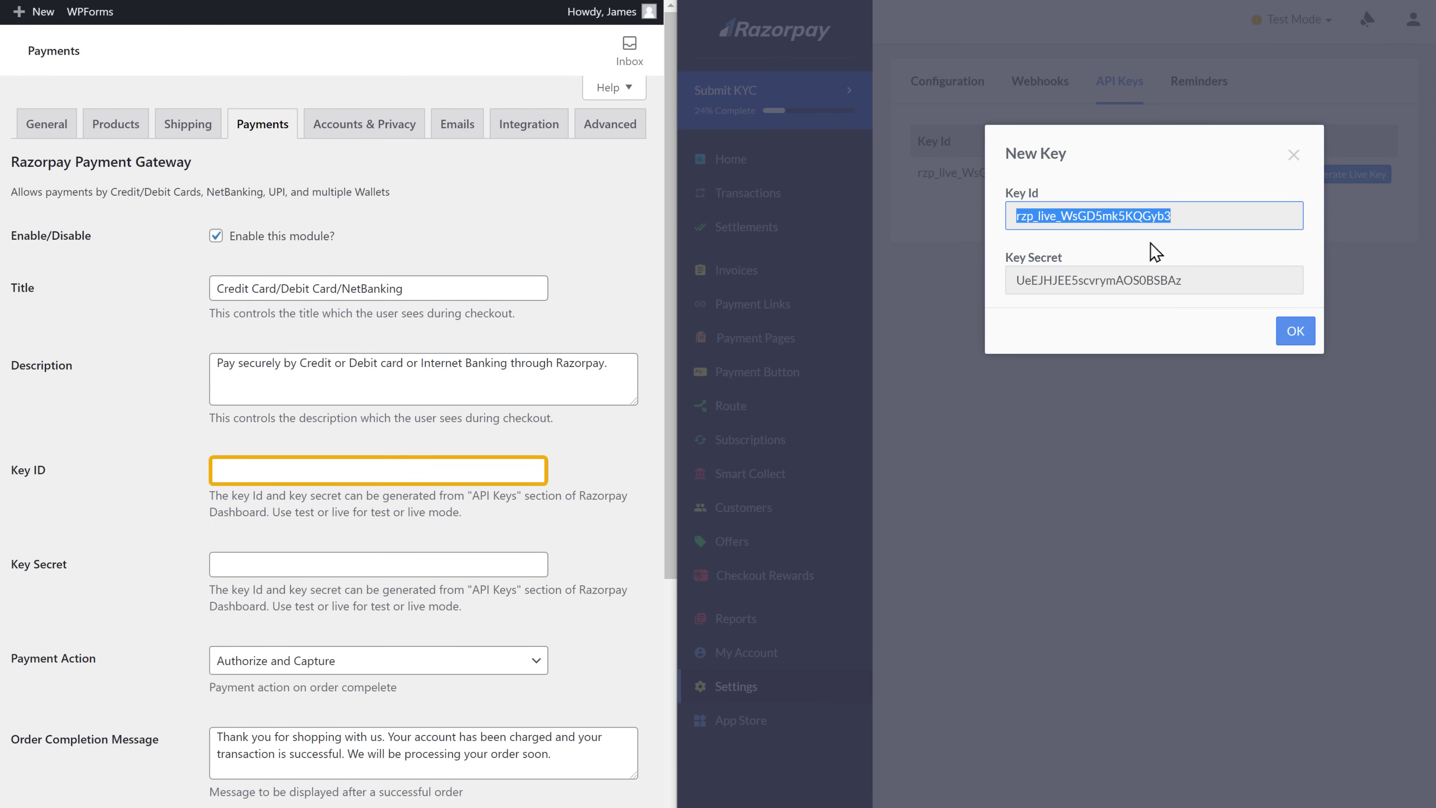
left_click(469, 468)
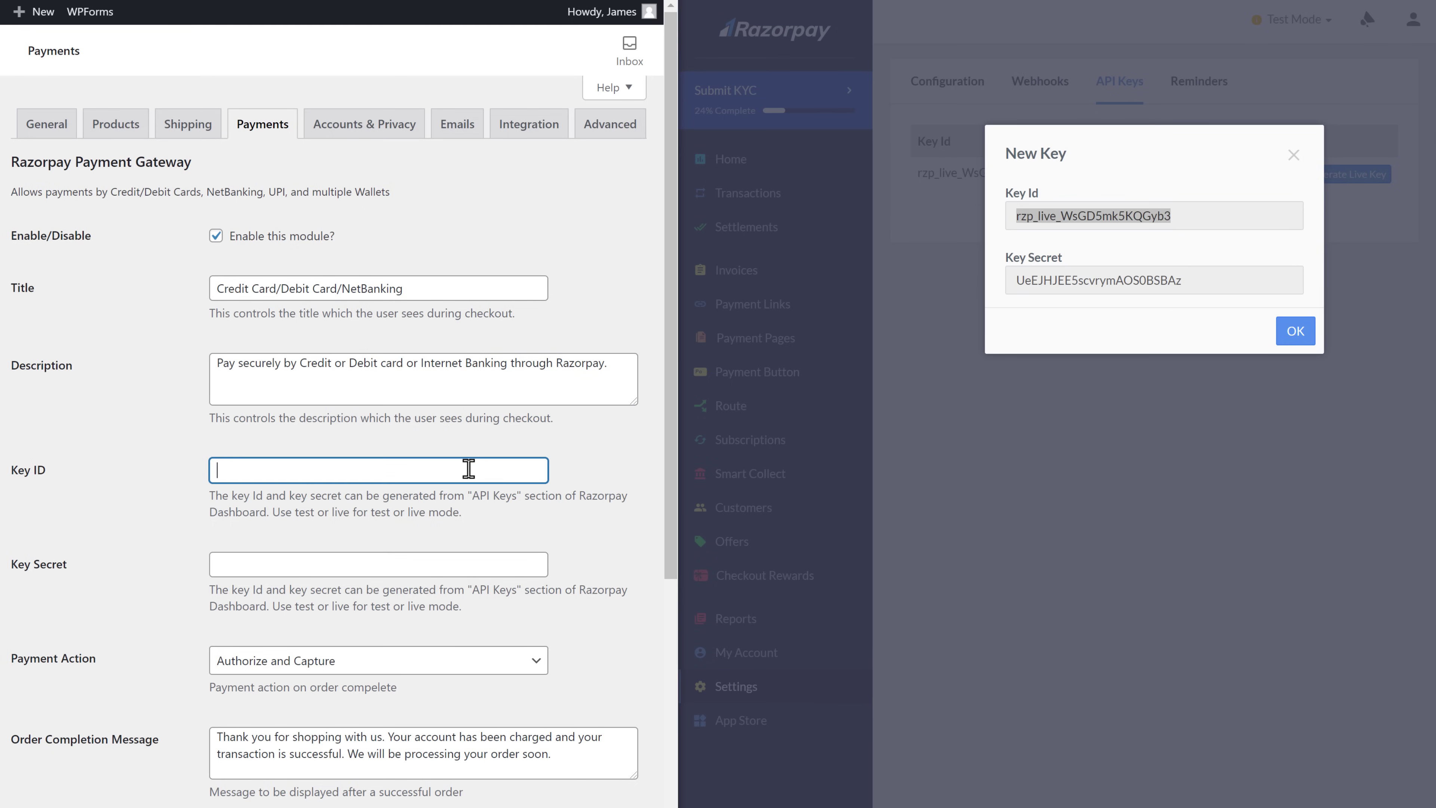
right_click(468, 468)
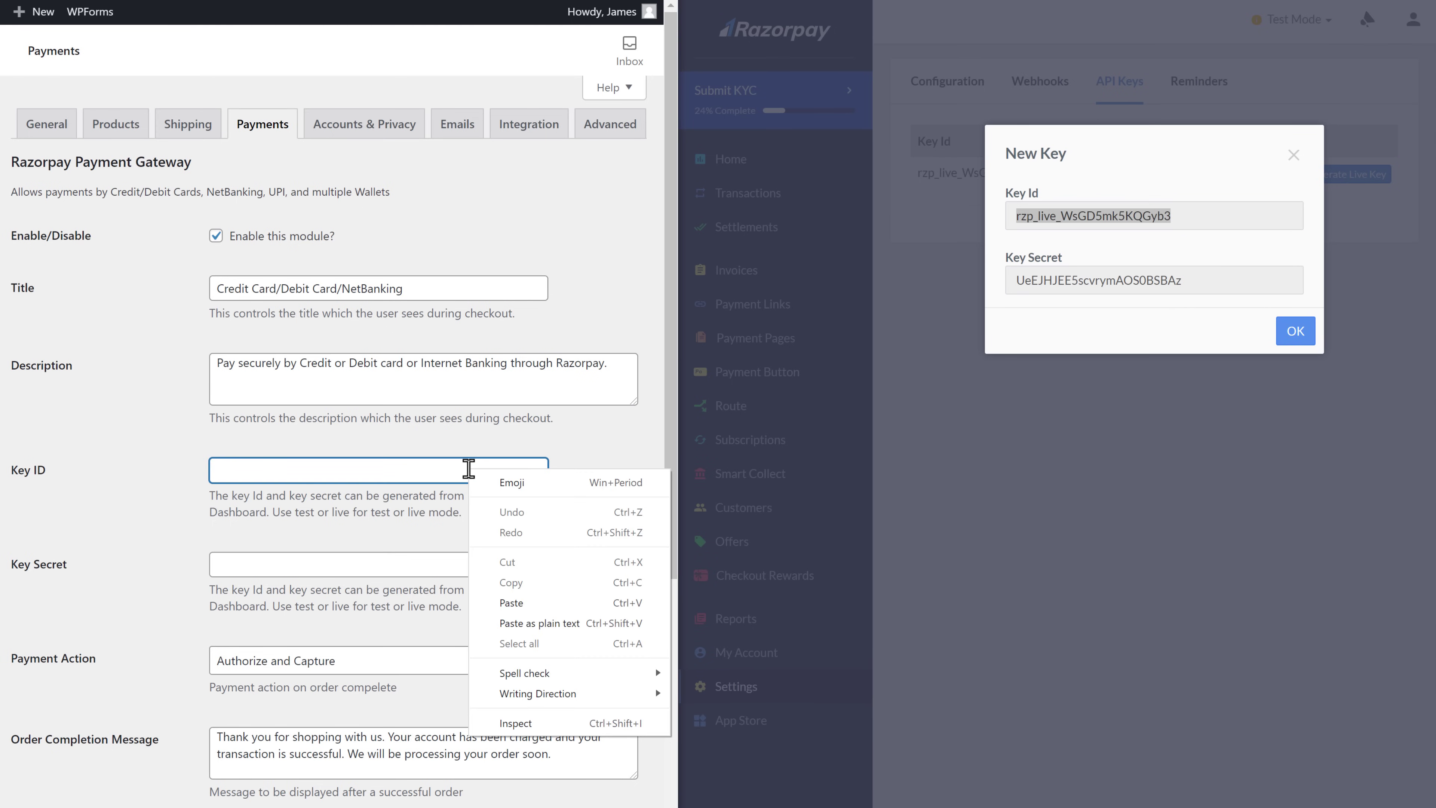
left_click(507, 604)
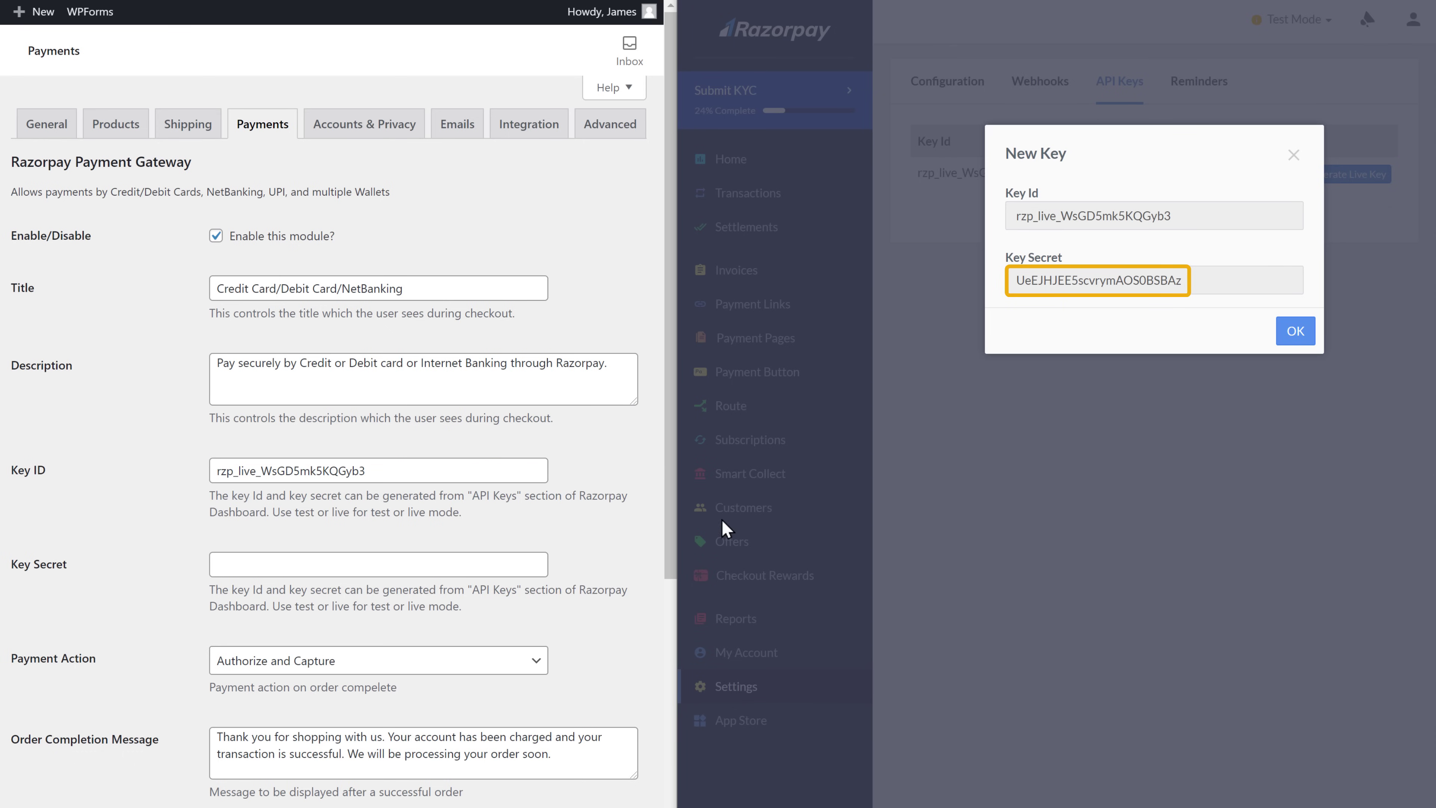
- Copy the live Key Secret into the gateway's Key Secret field
double_click(1190, 284)
right_click(1190, 284)
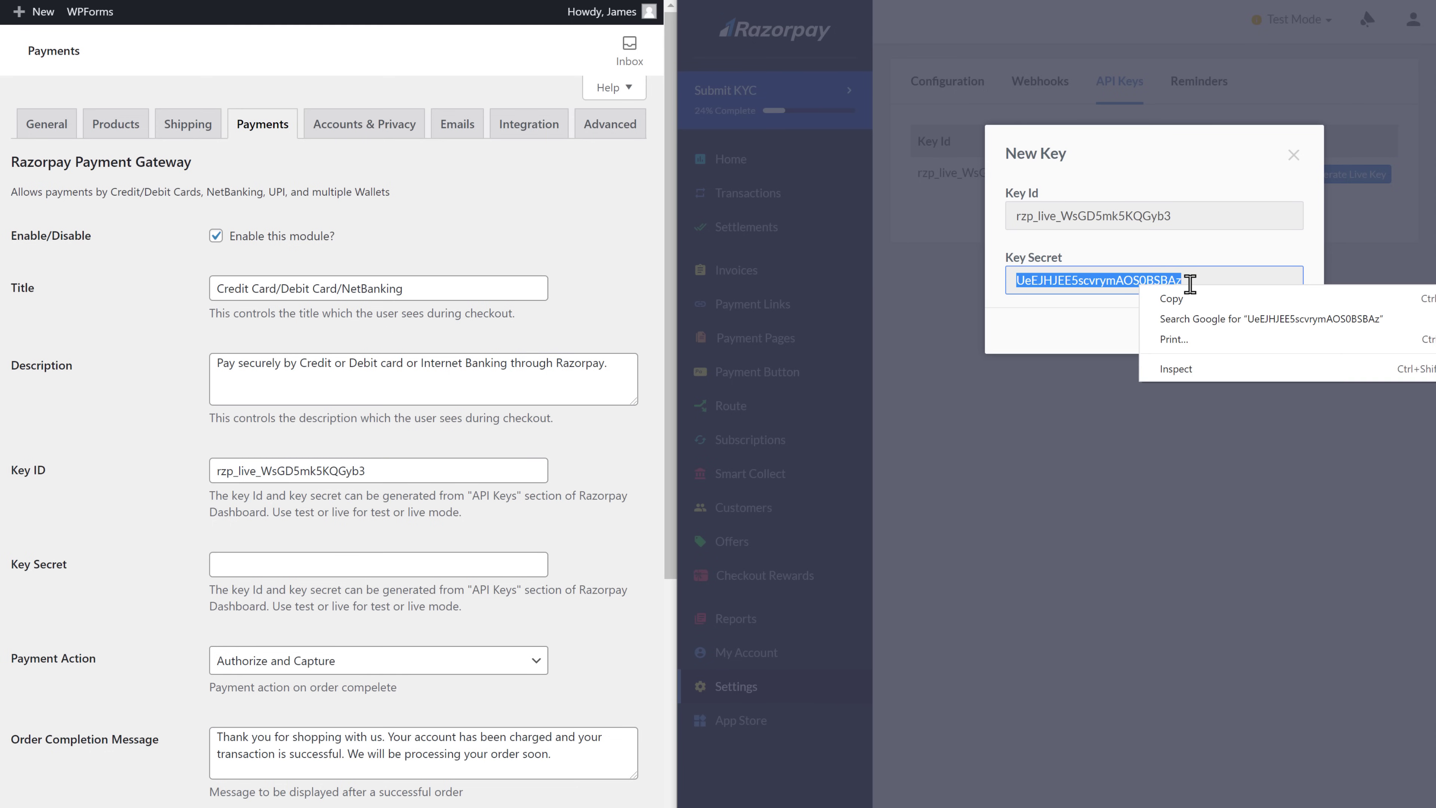
left_click(1188, 298)
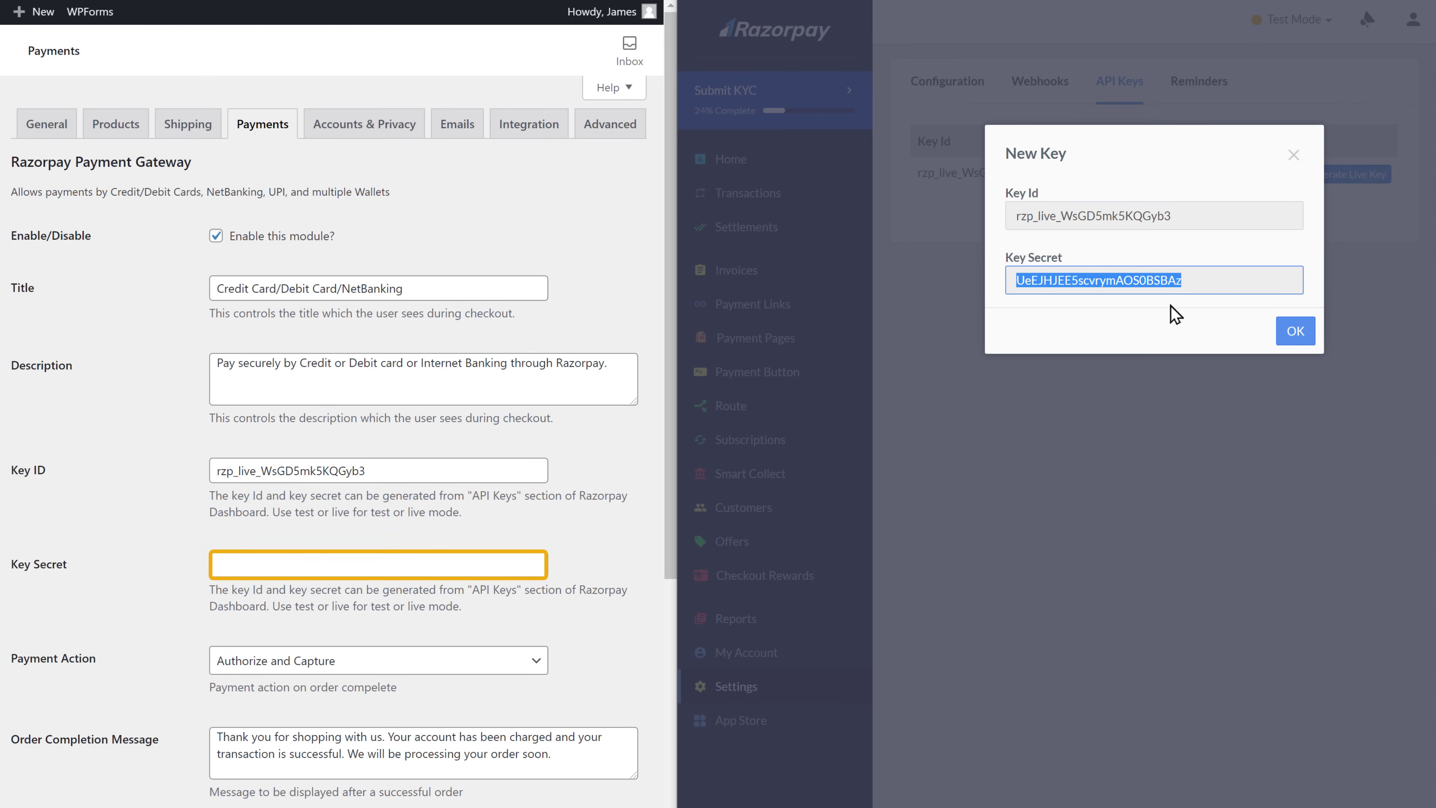
right_click(439, 564)
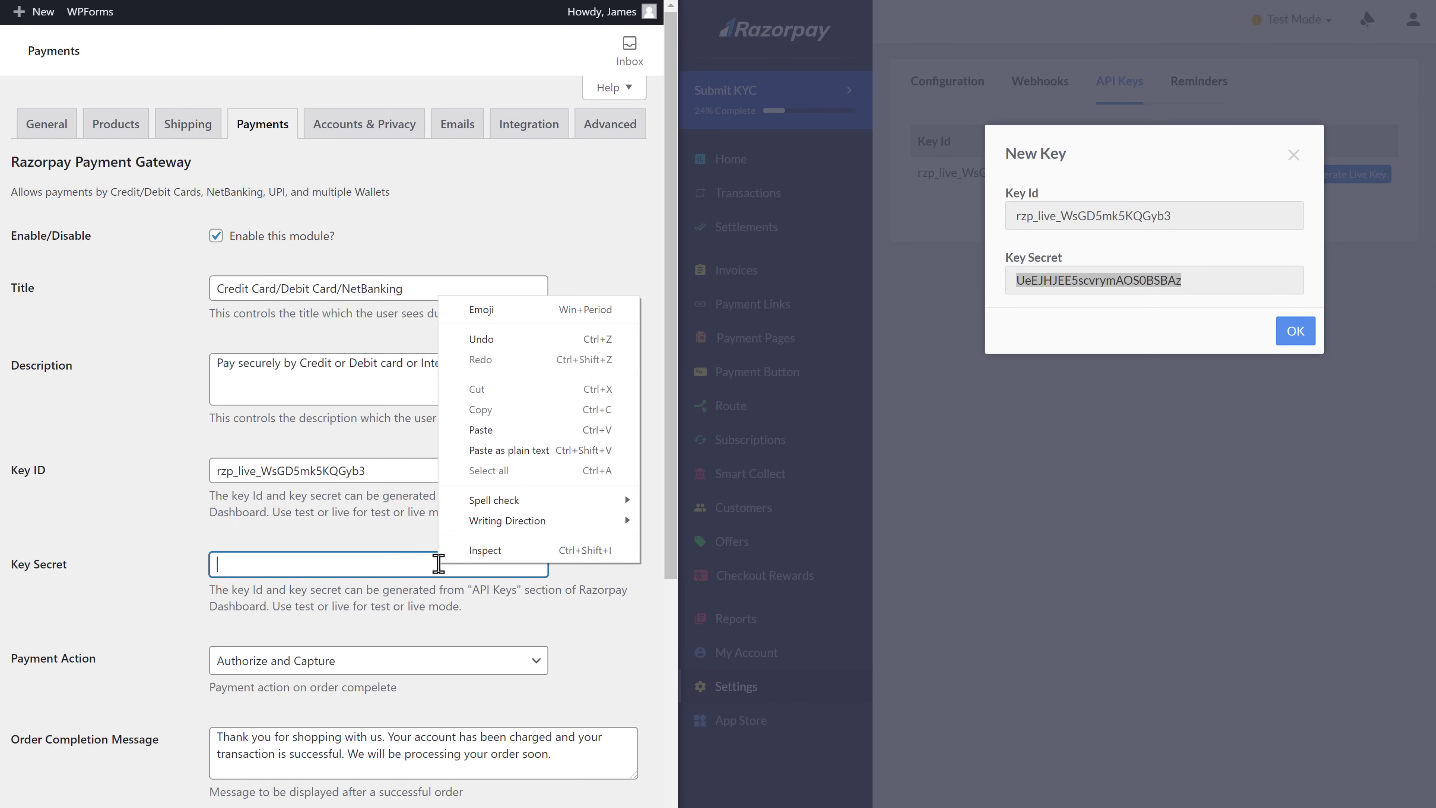
left_click(474, 430)
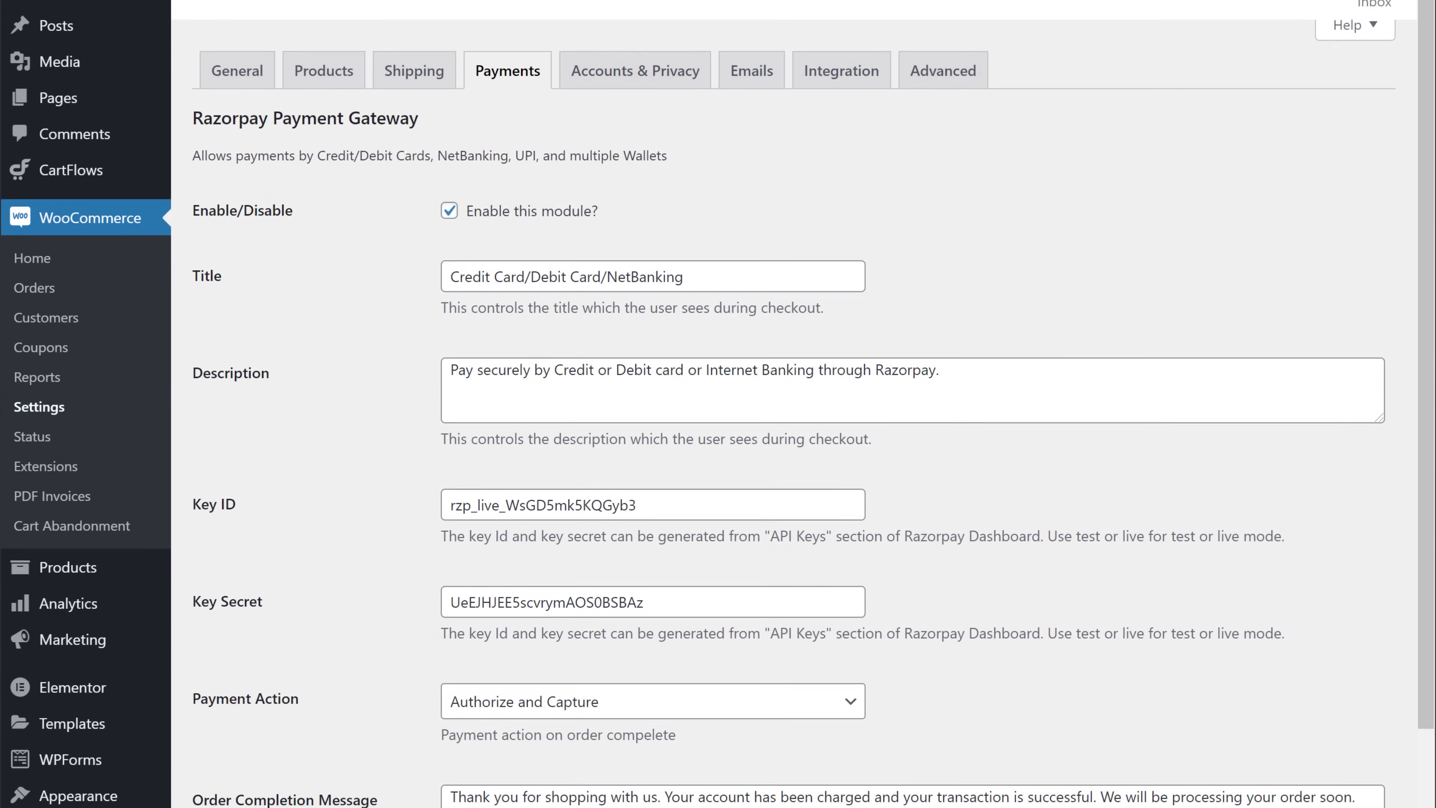
scroll(904, 396, "down", 1)
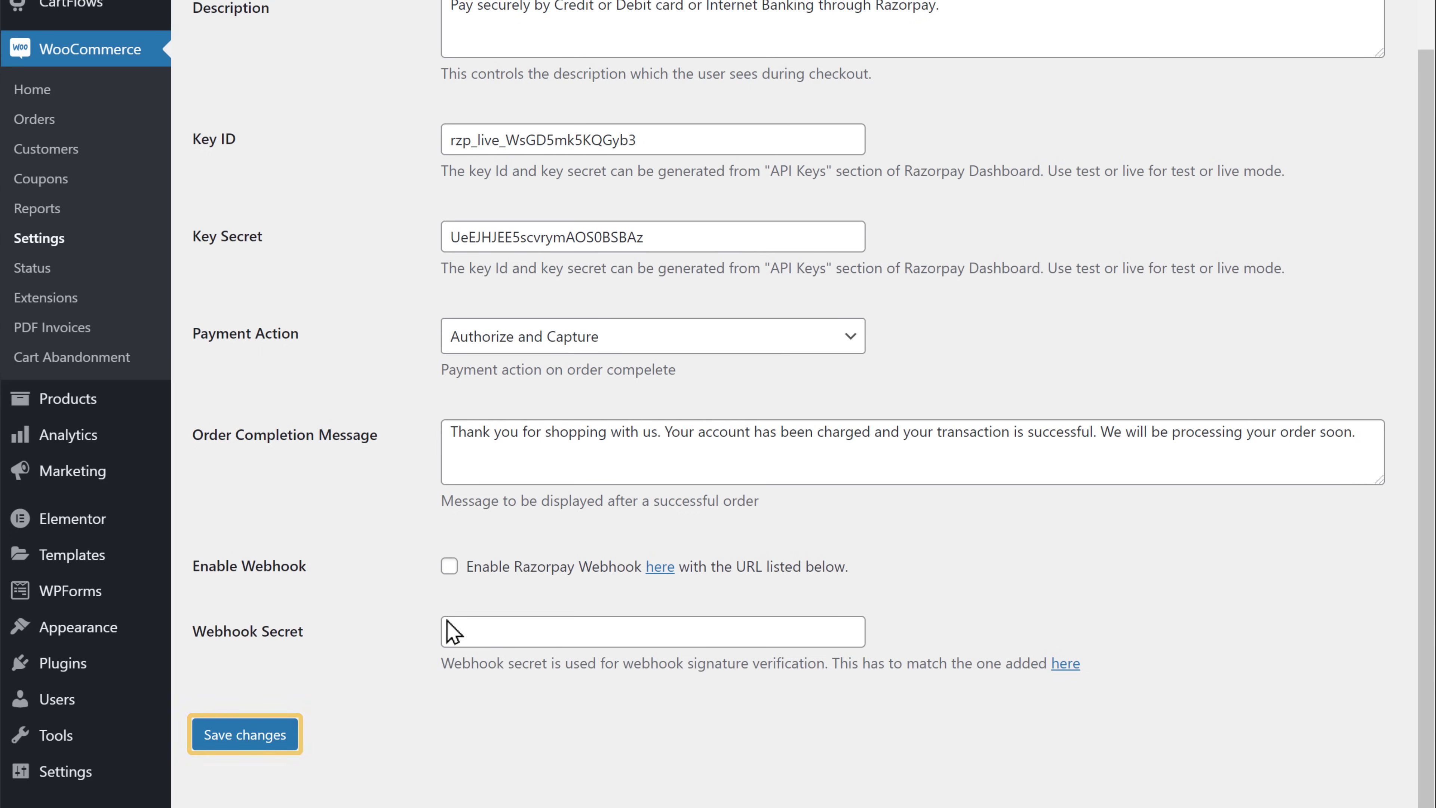
- Save the Razorpay gateway settings with the live Key ID and Key Secret
left_click(233, 749)
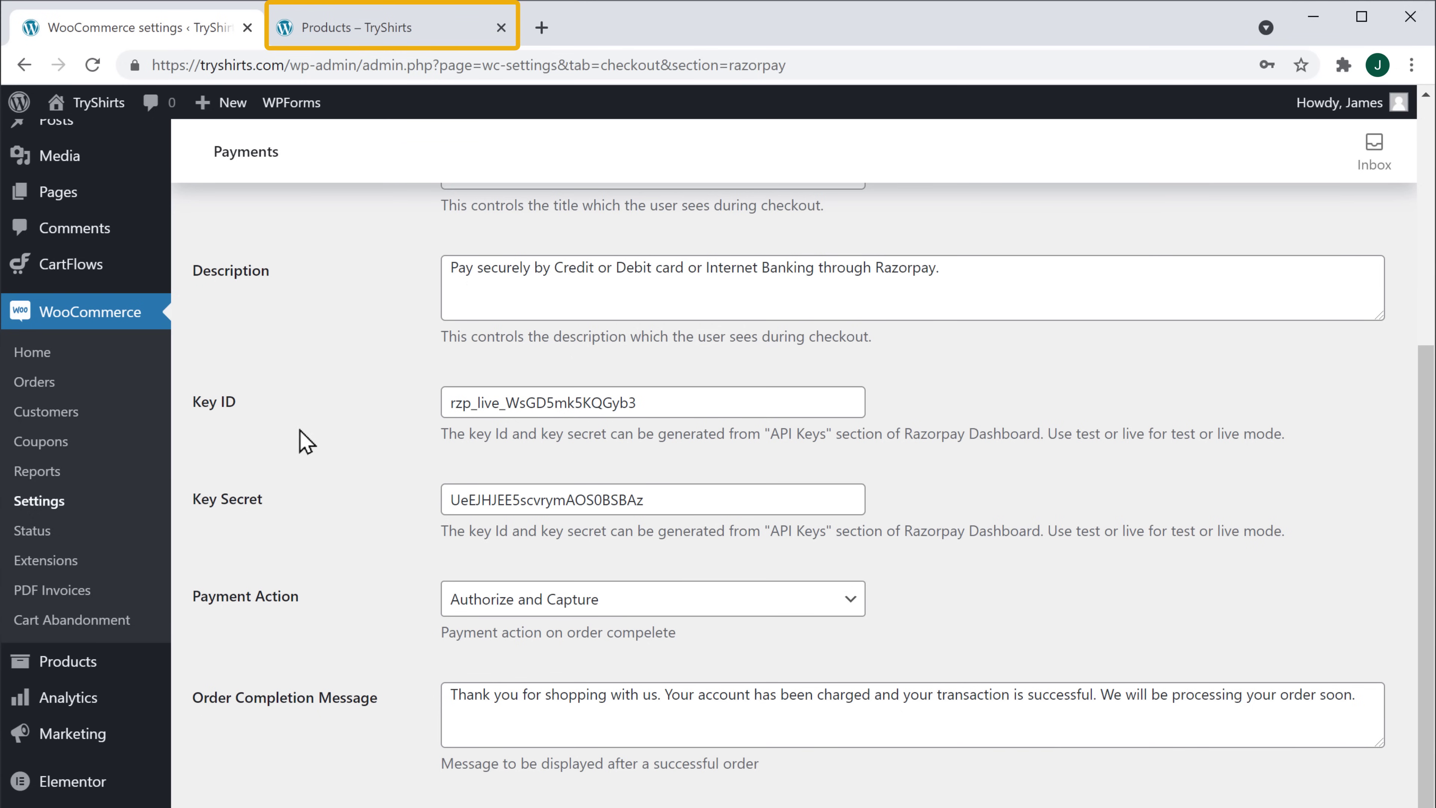
- Add the ₹299.00 T-Shirt to the TryShirts cart and proceed to checkout
left_click(345, 41)
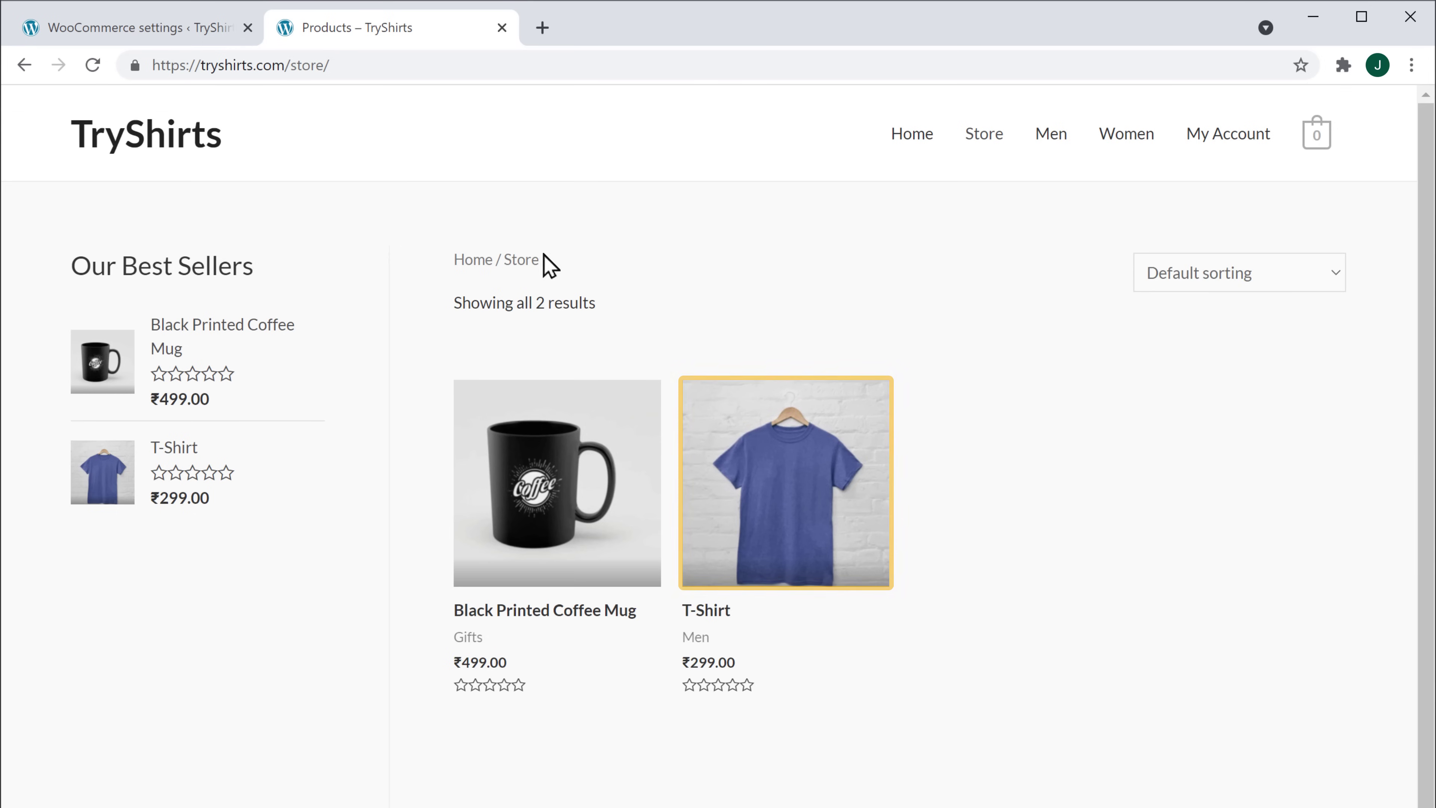
left_click(783, 511)
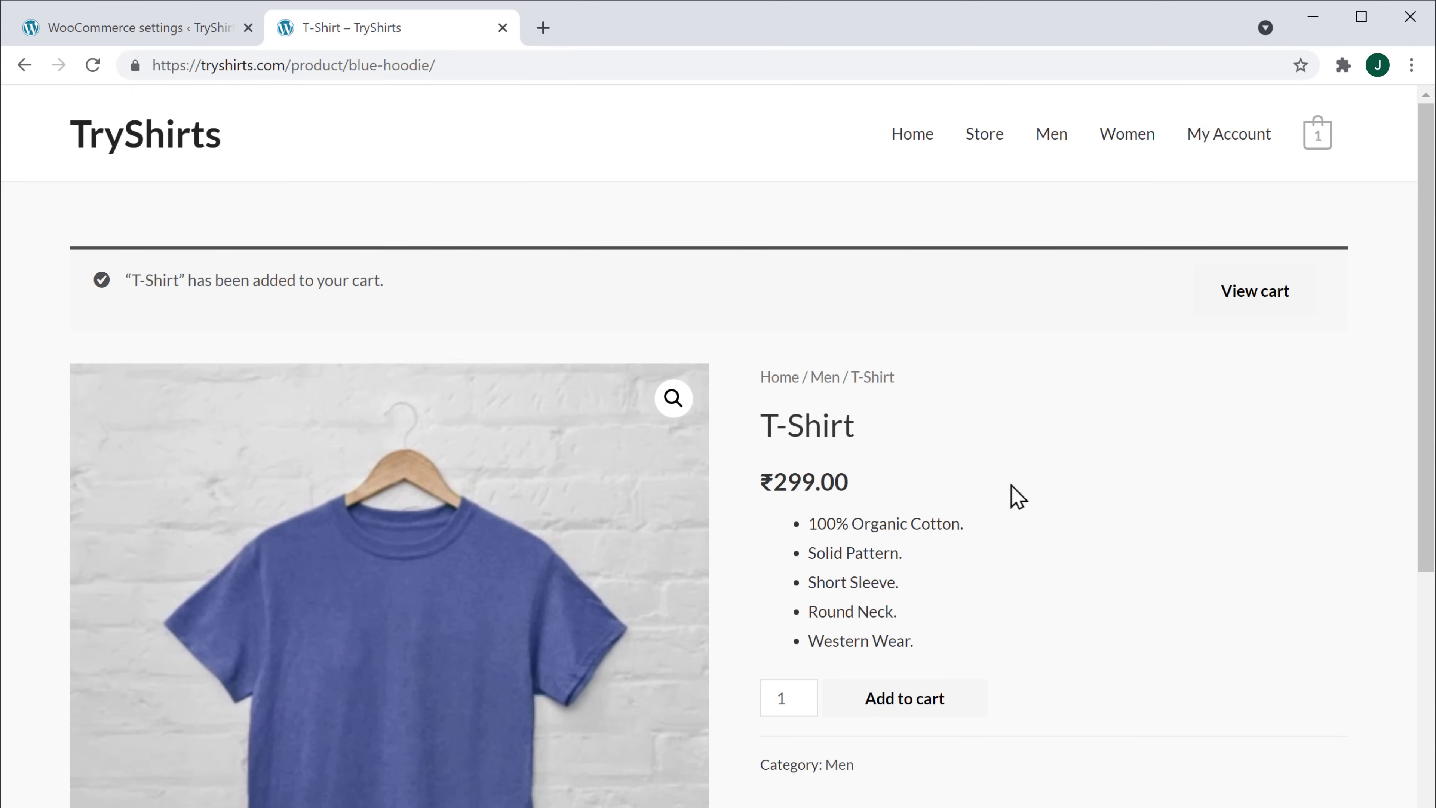
left_click(1252, 293)
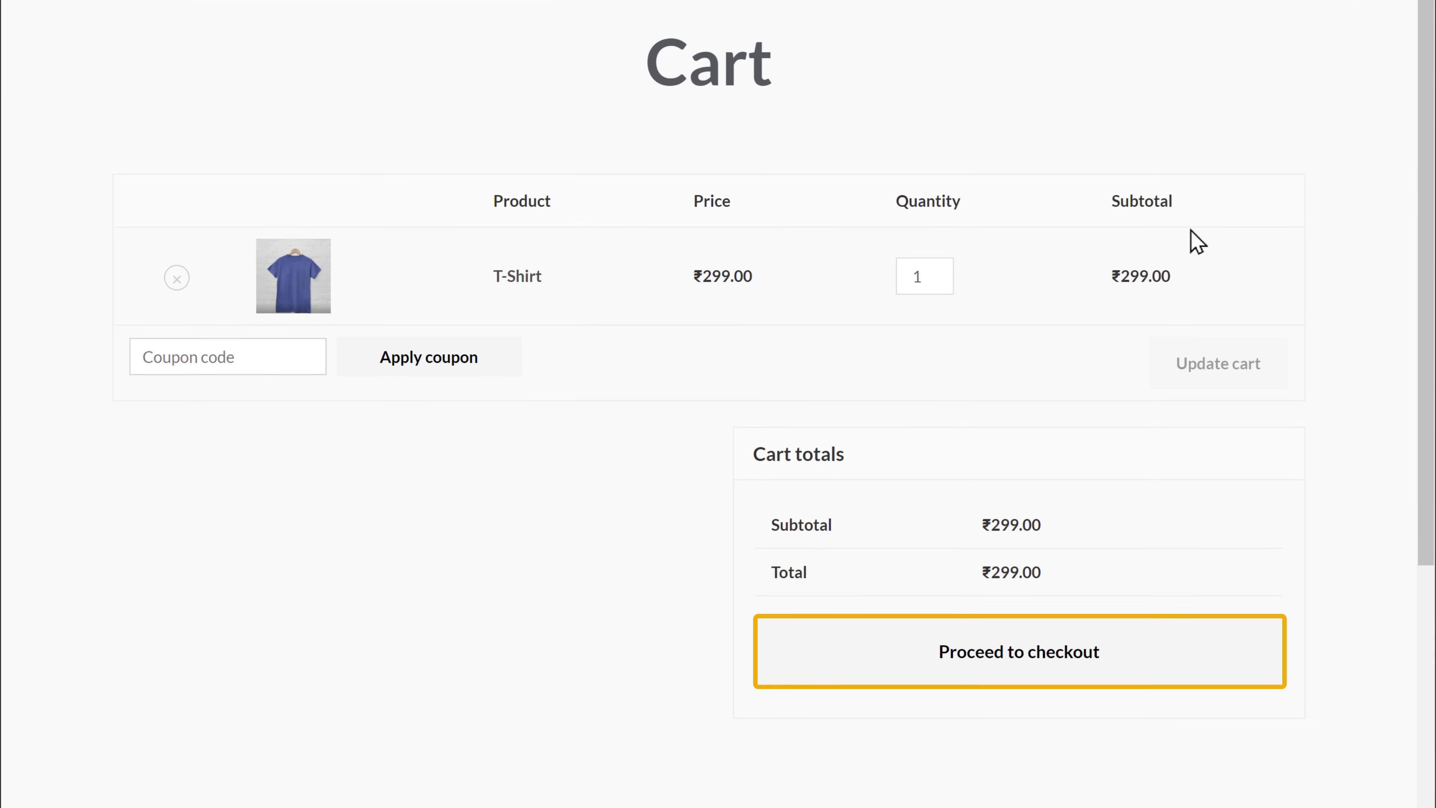
left_click(1009, 673)
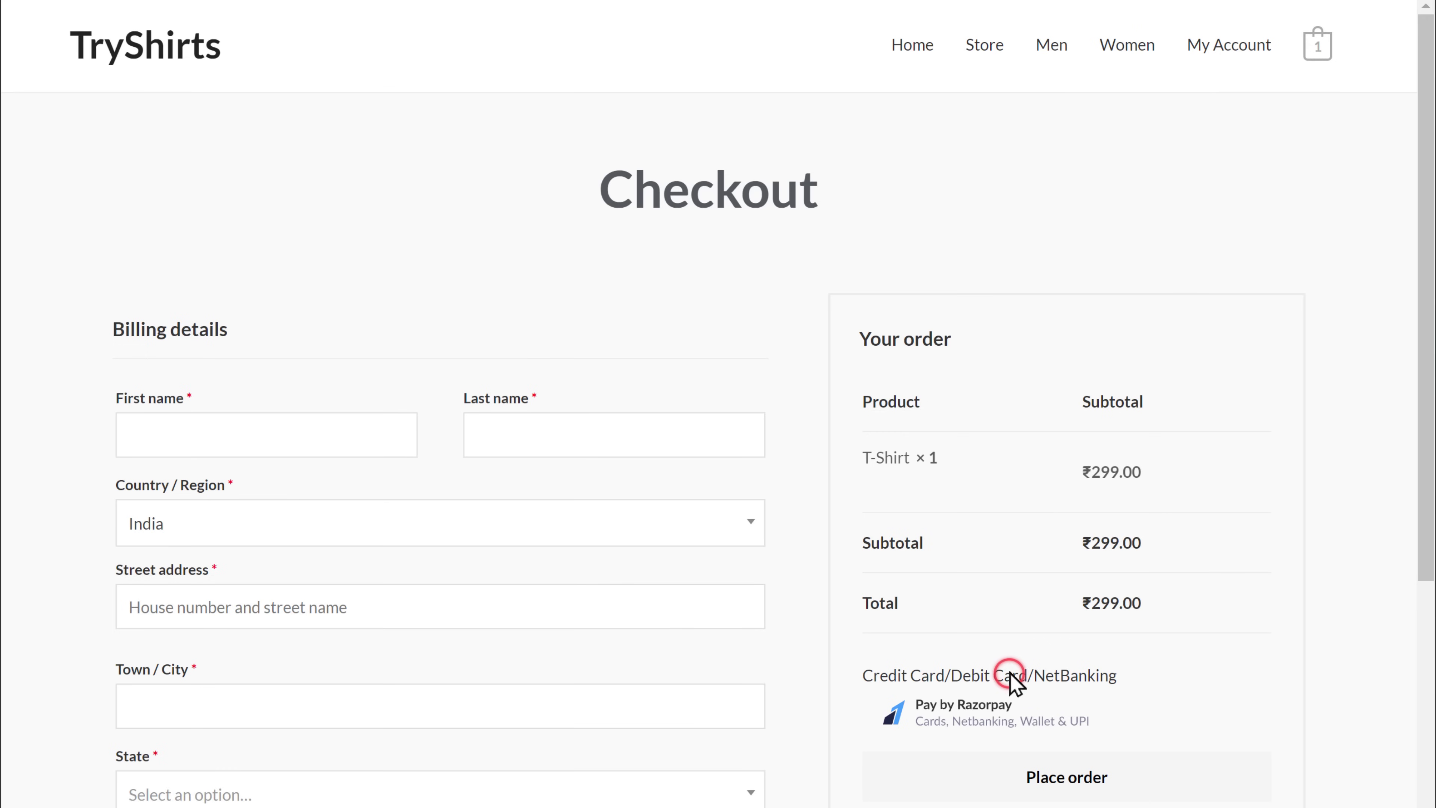
- Fill in the customer's name, street address, town/city, state and pin code for billing
scroll(1010, 673, "down", 3)
scroll(718, 404, "down", 3)
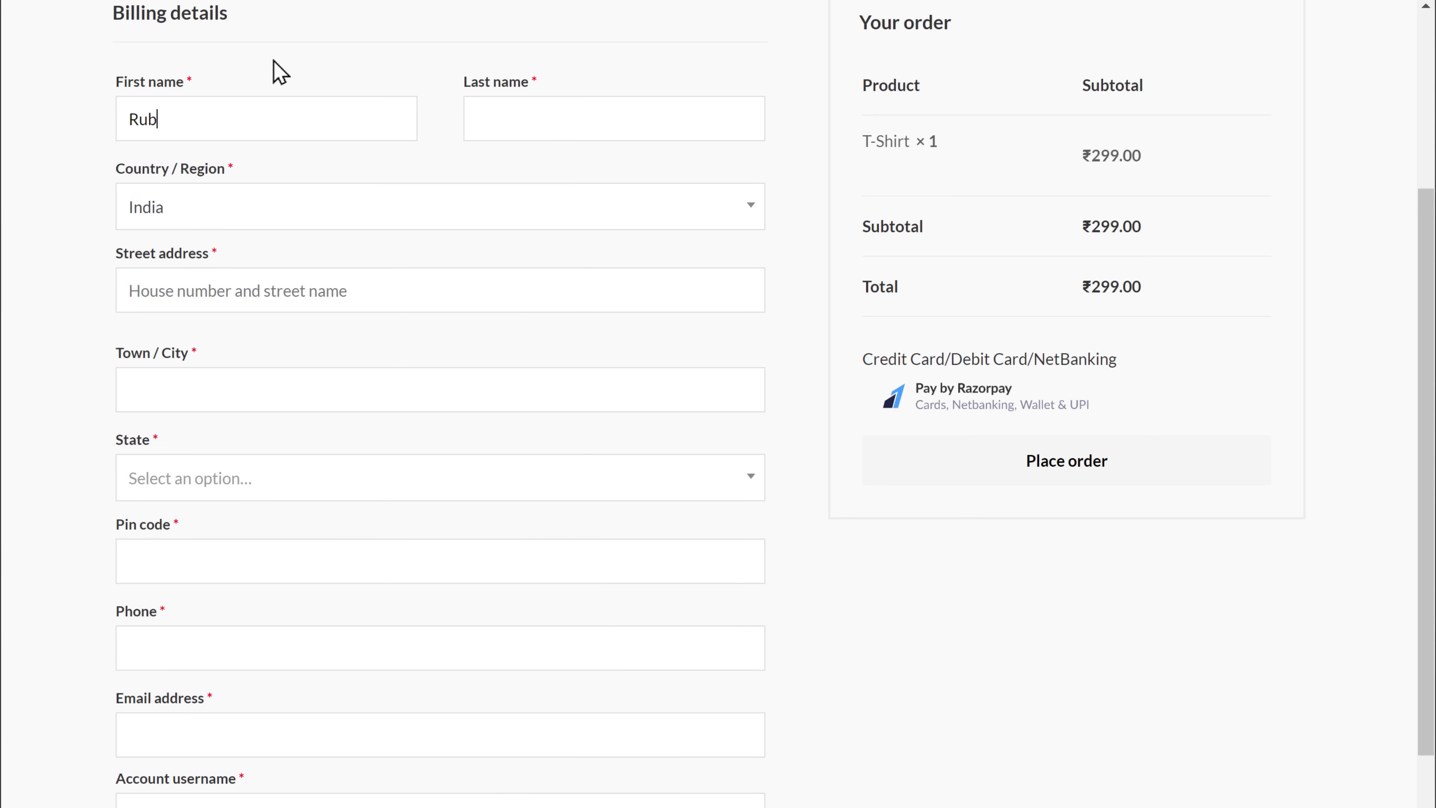
type("y")
key("Tab")
type("Catherine")
key("Tab")
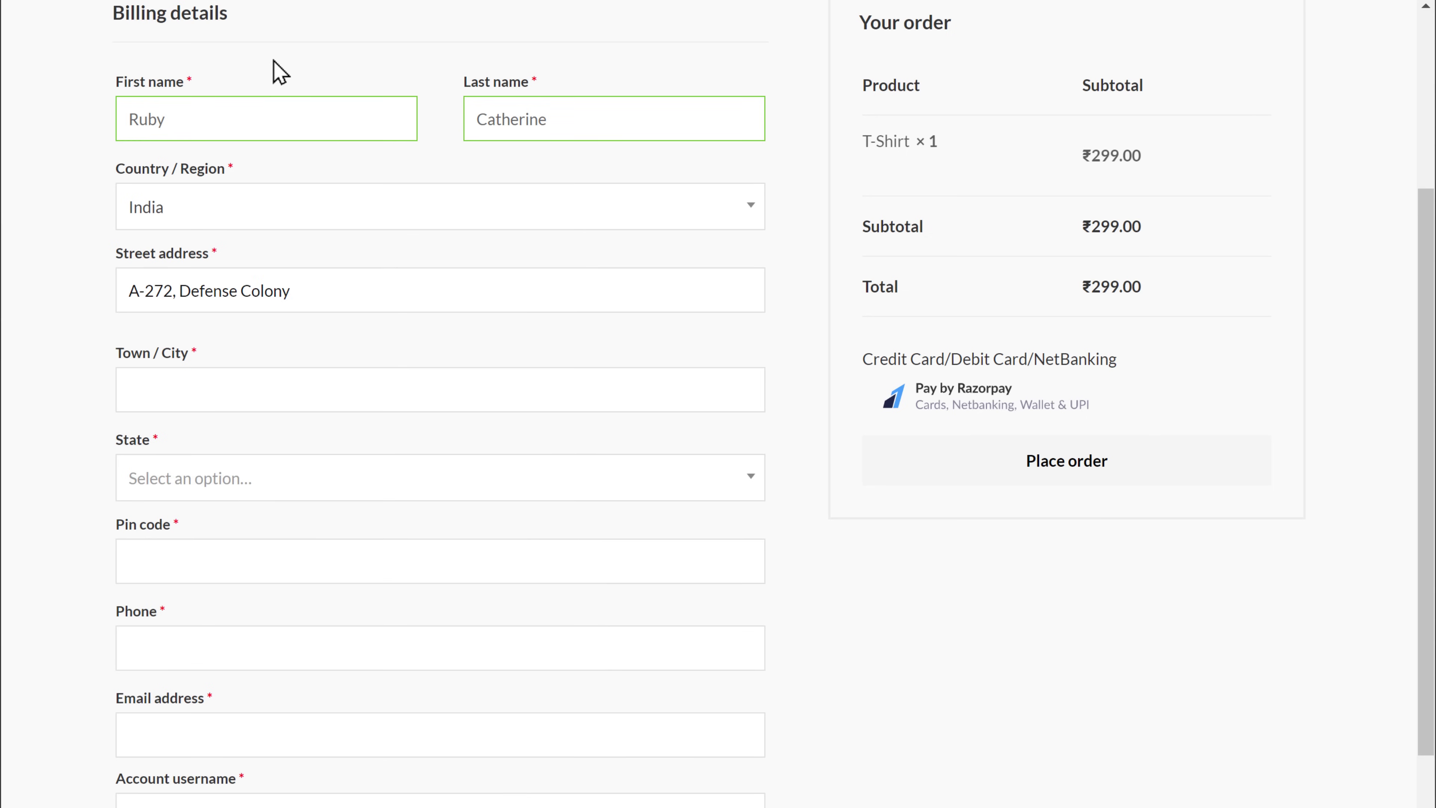
key("Tab")
key("Tab")
type("Delhi")
key("Tab")
type("110024")
key("Tab")
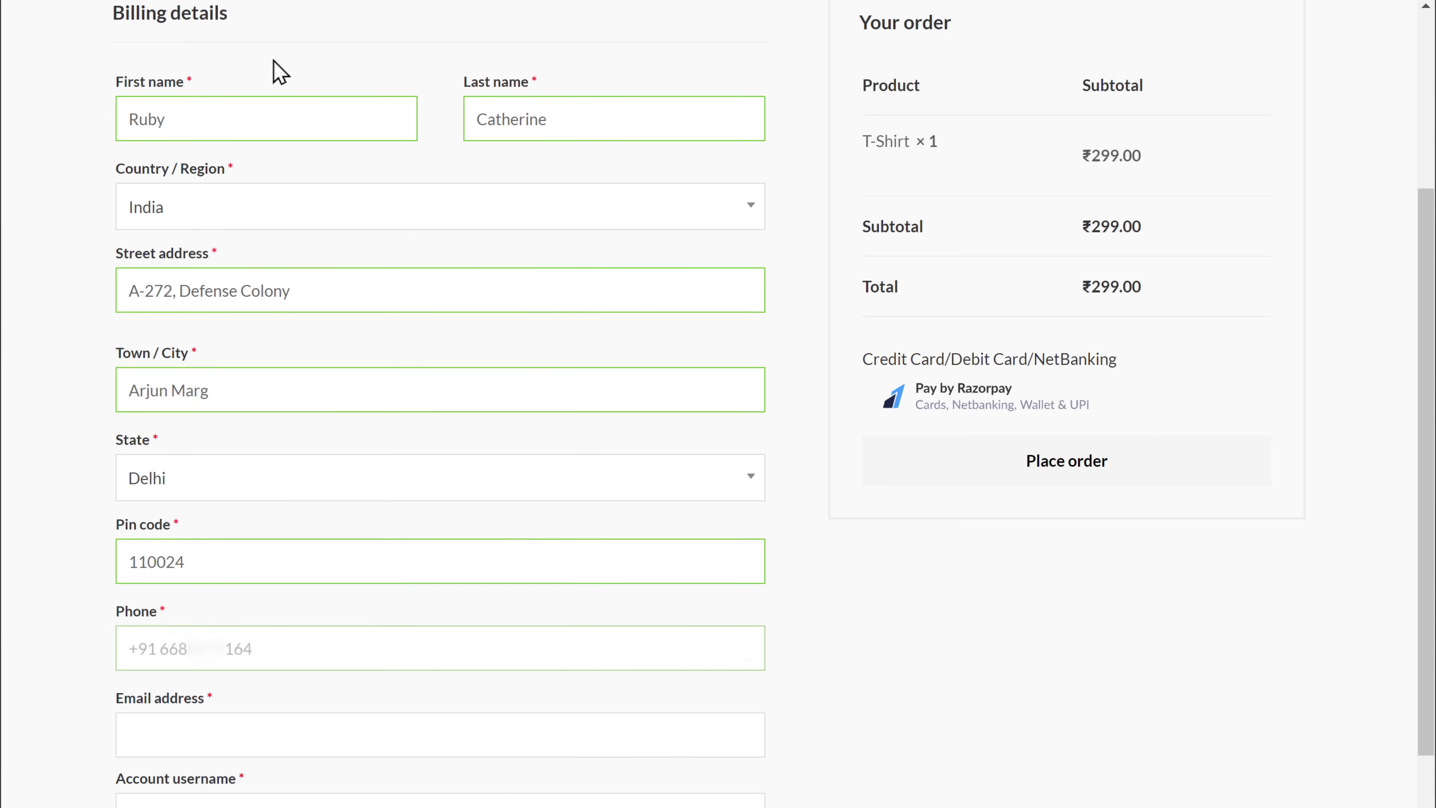
- Enter the customer's email and account username, then place the T-Shirt order
scroll(277, 71, "down", 2)
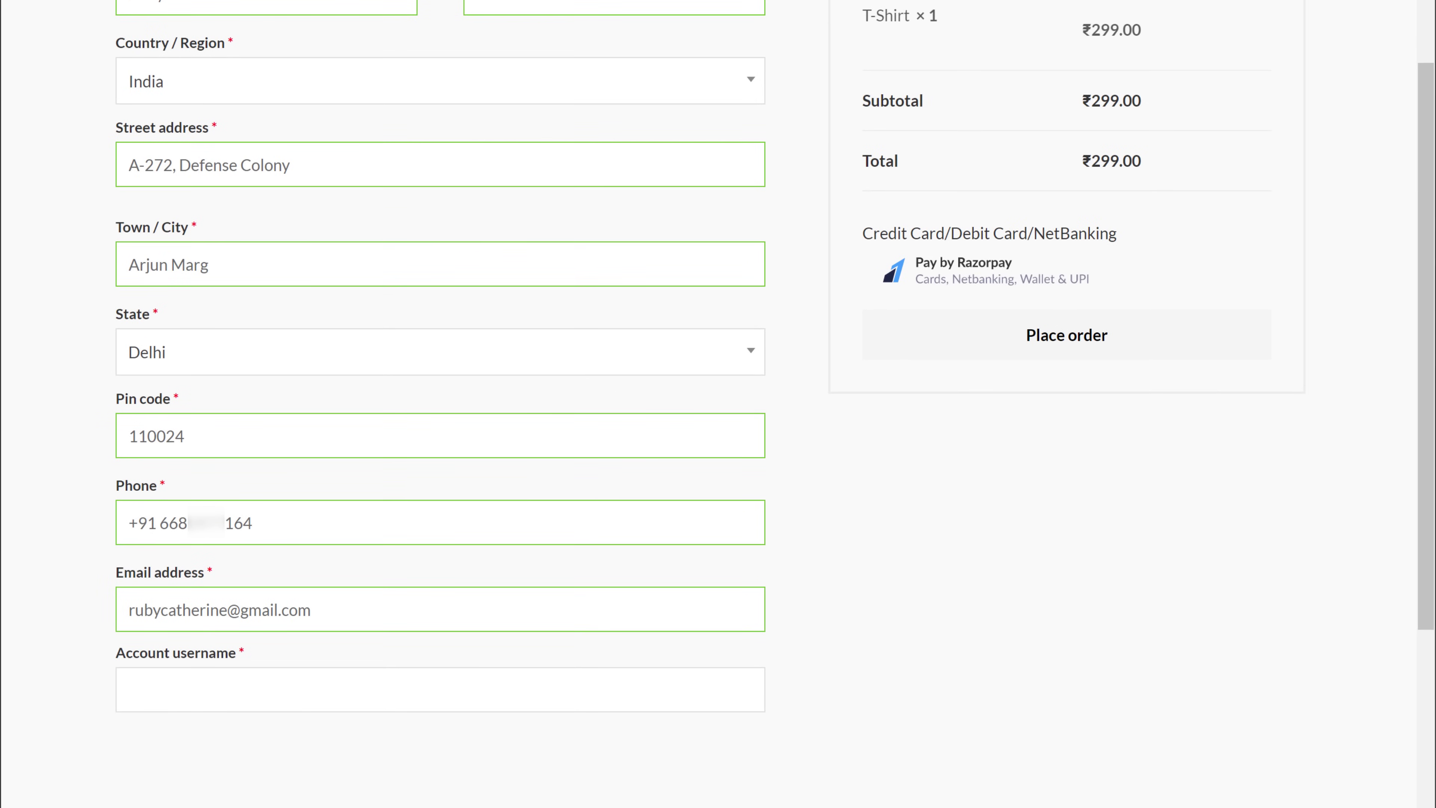
type("Ruby")
scroll(274, 67, "up", 2)
key("Tab")
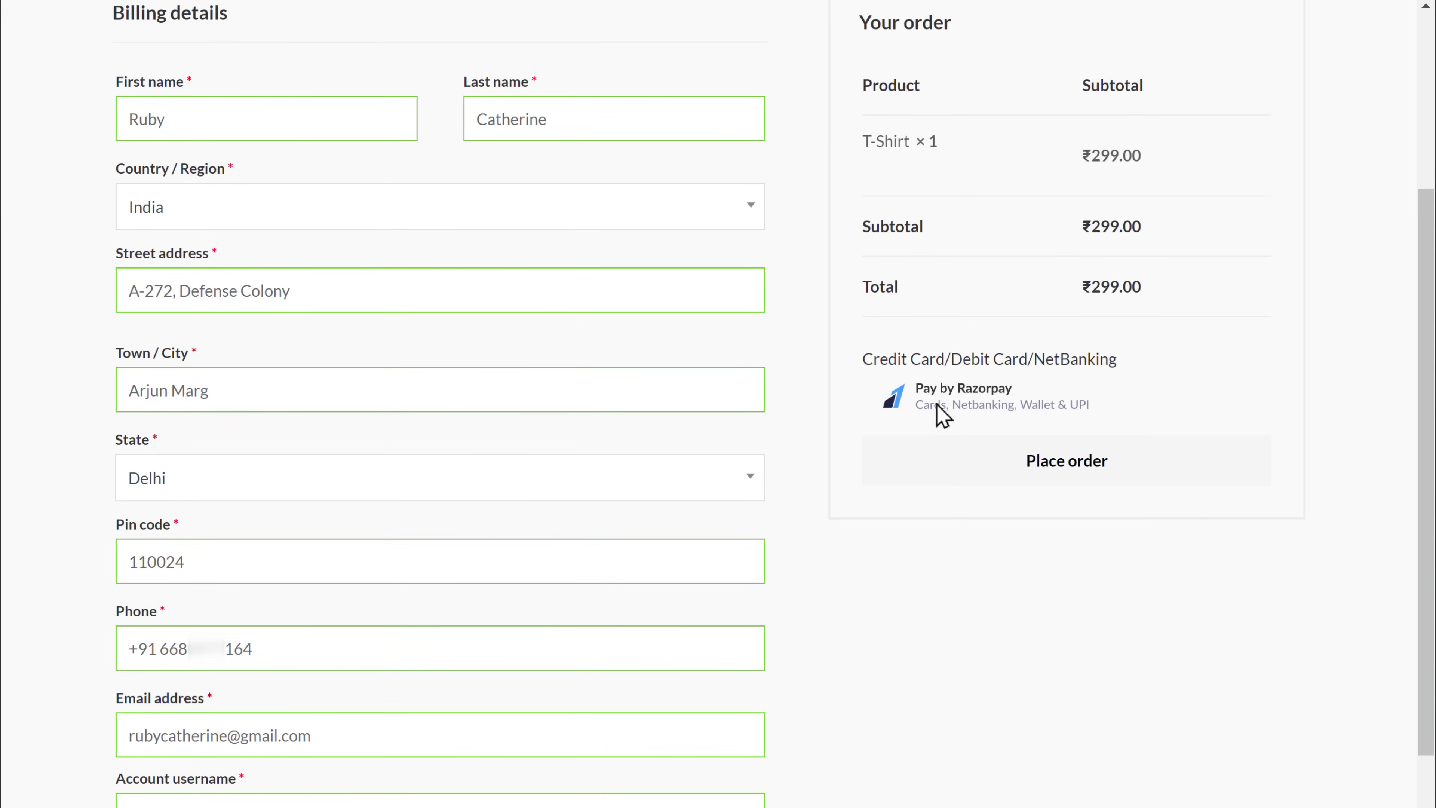
left_click(1066, 464)
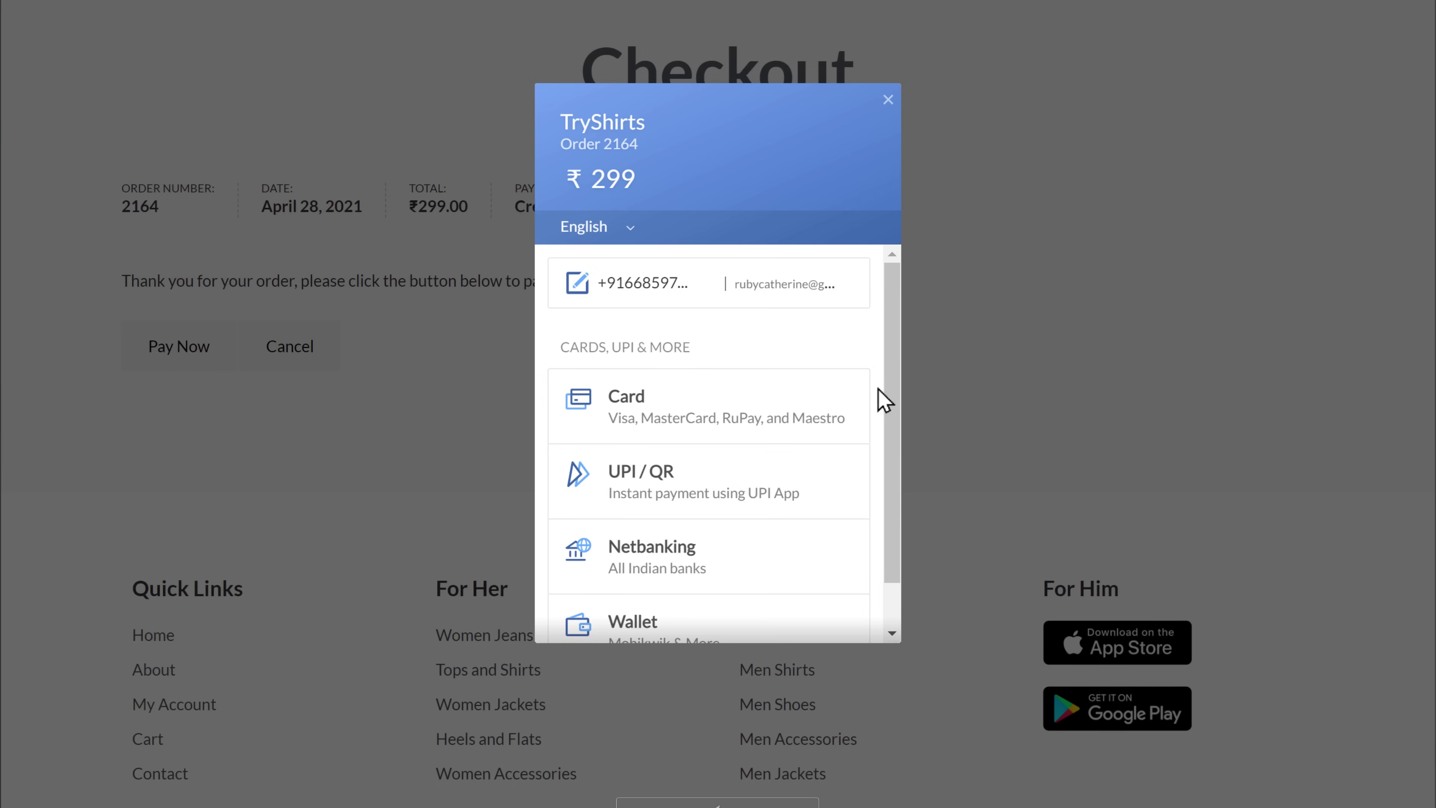
- Pay ₹299 by card in Razorpay Checkout, entering card number, expiry and CVV
left_click(699, 424)
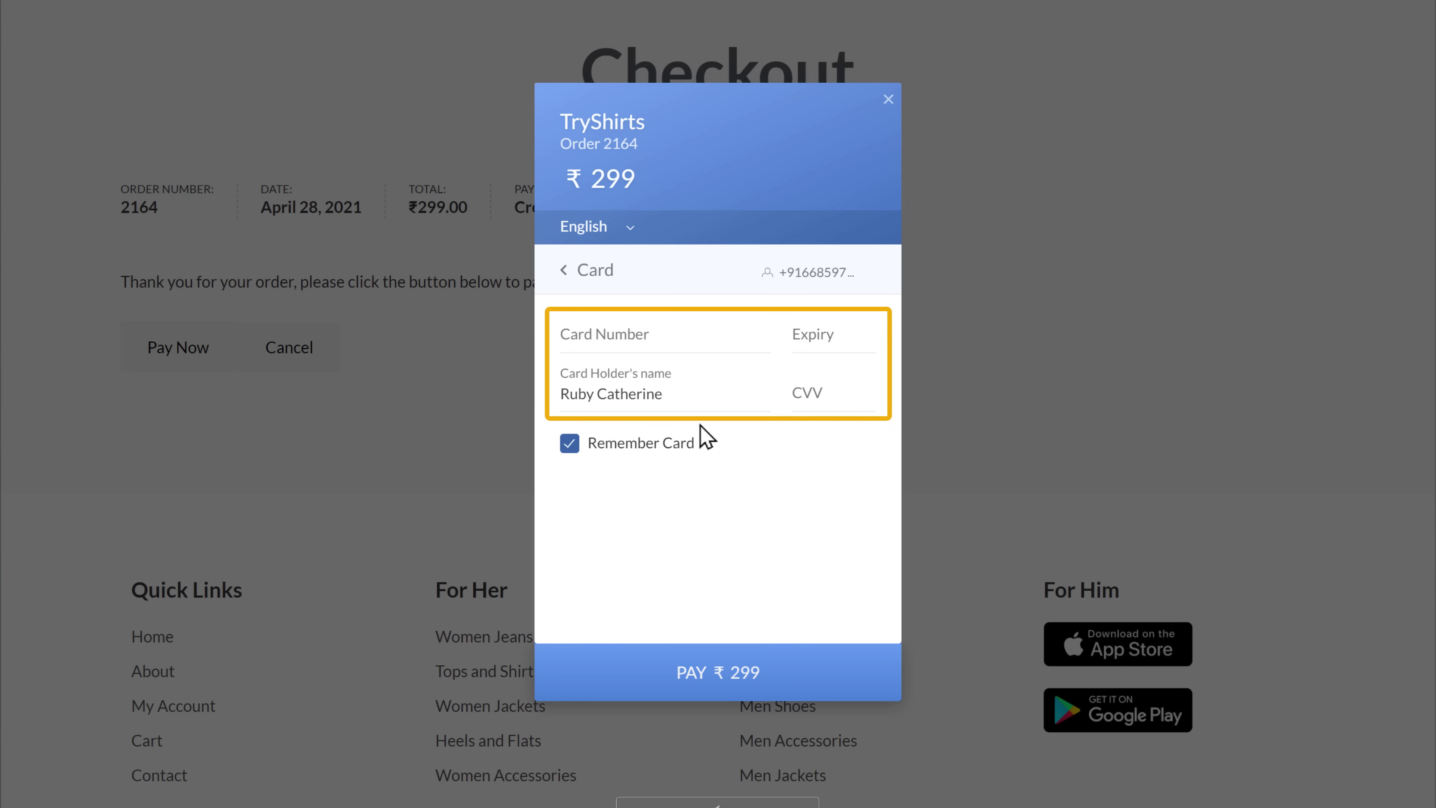
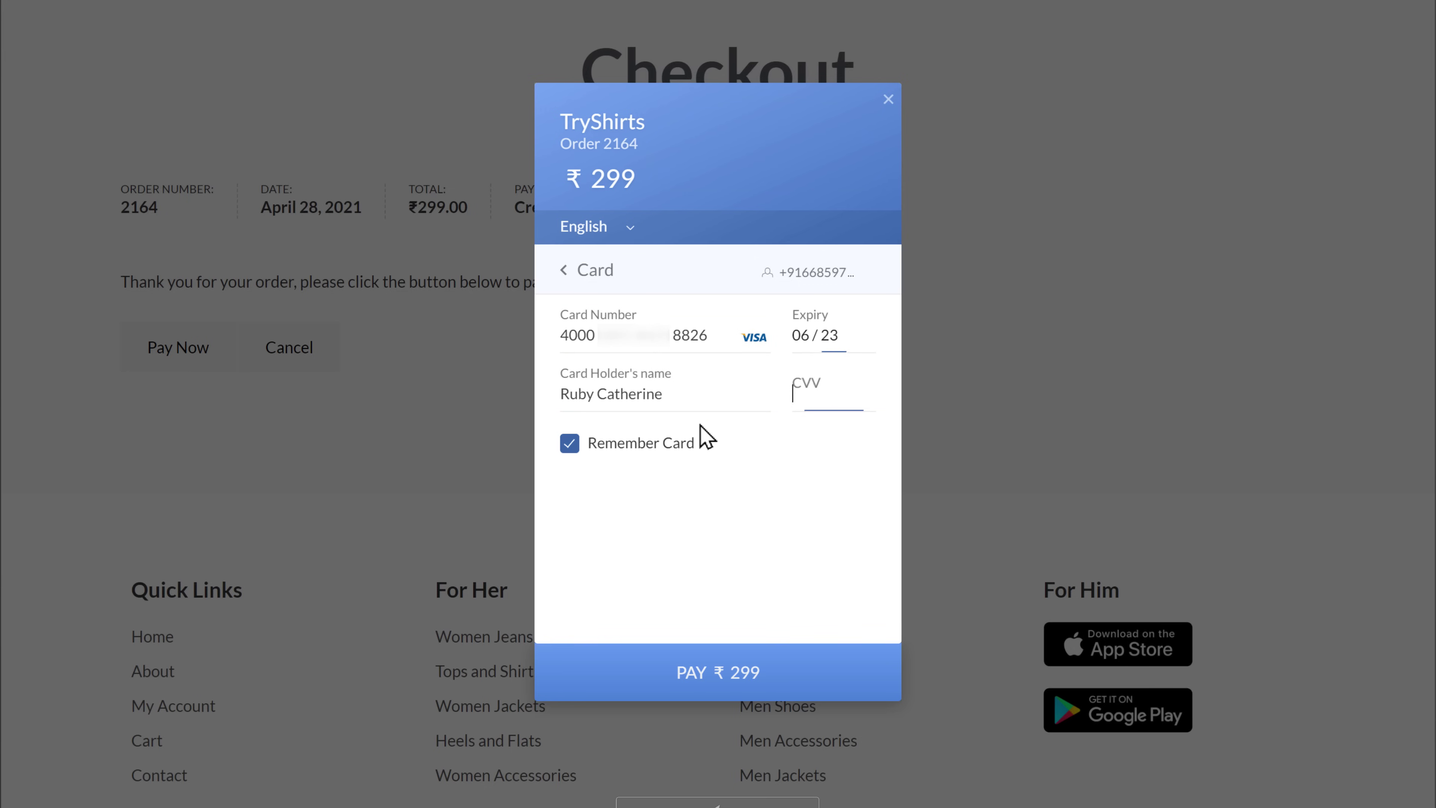
left_click(701, 436)
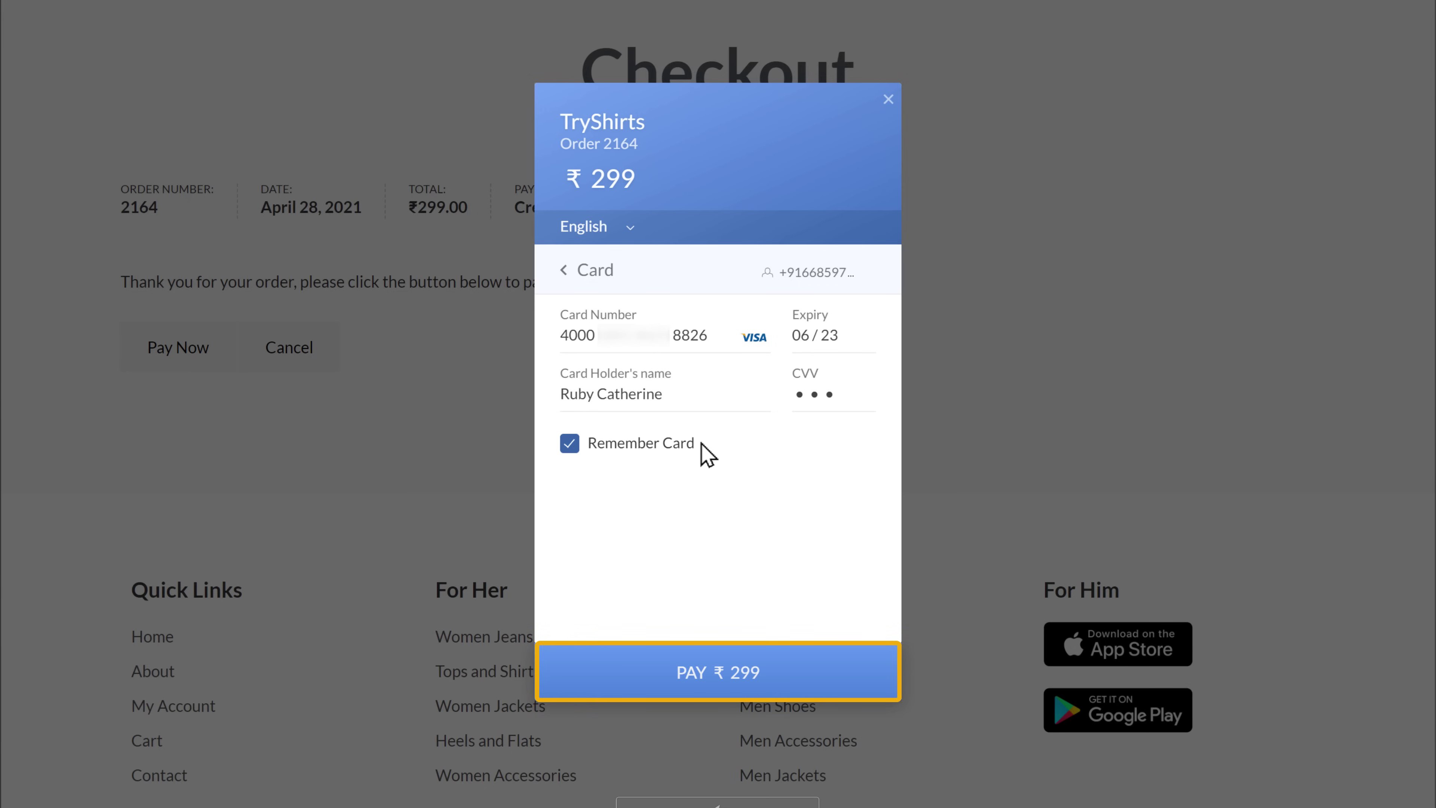
left_click(706, 685)
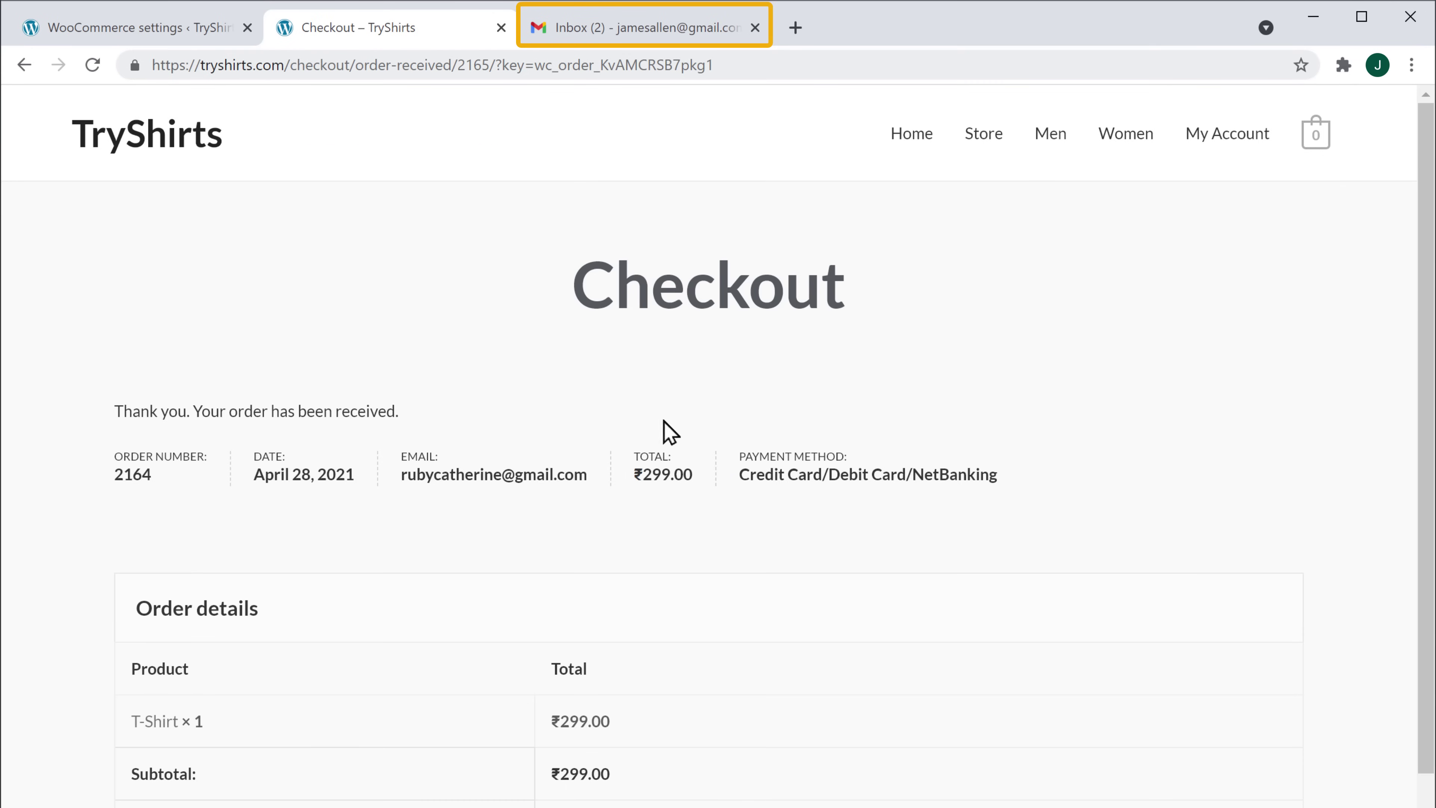
- Read through the TryShirts New order #2164 email in Gmail, then return to the inbox
left_click(627, 41)
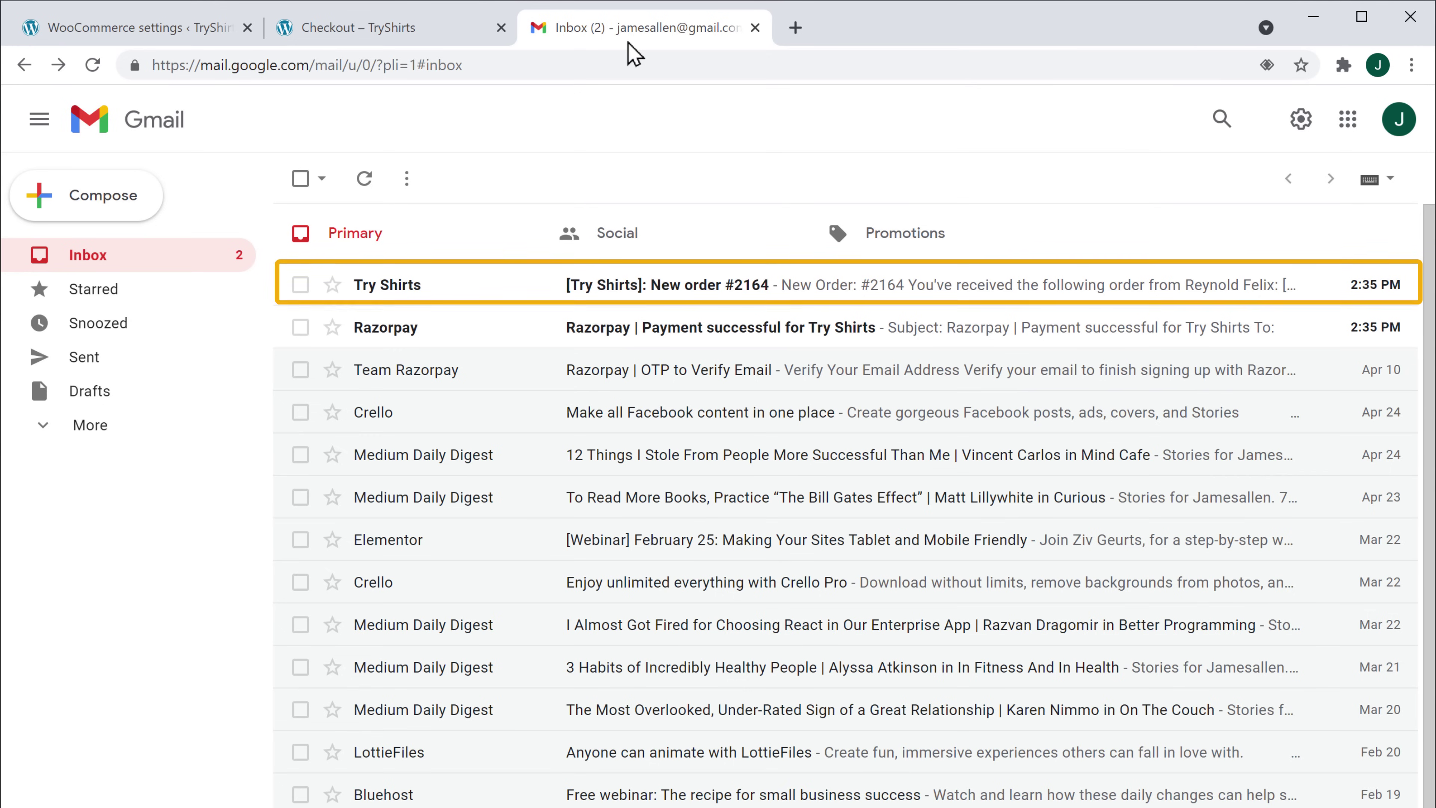
left_click(631, 305)
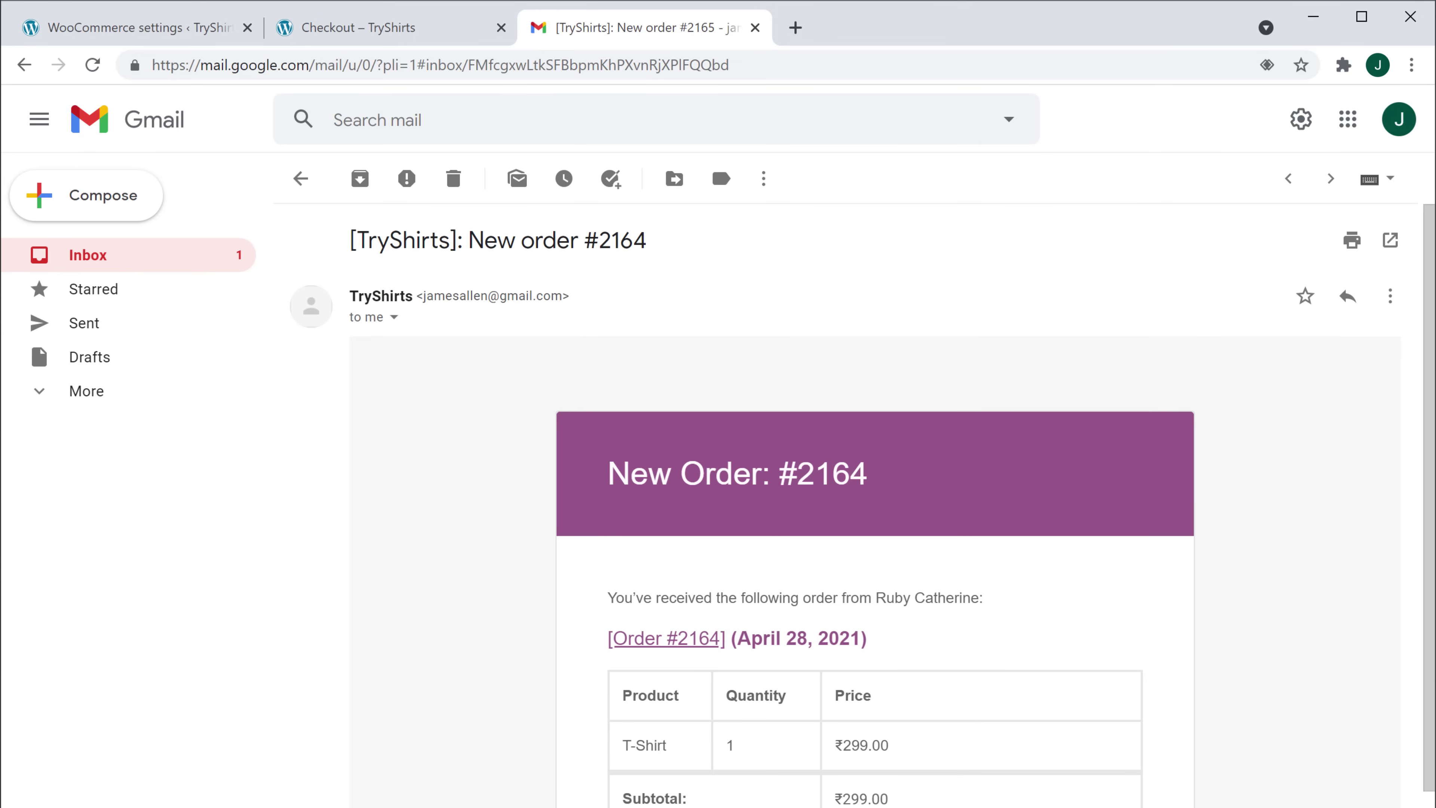
scroll(875, 509, "down", 2)
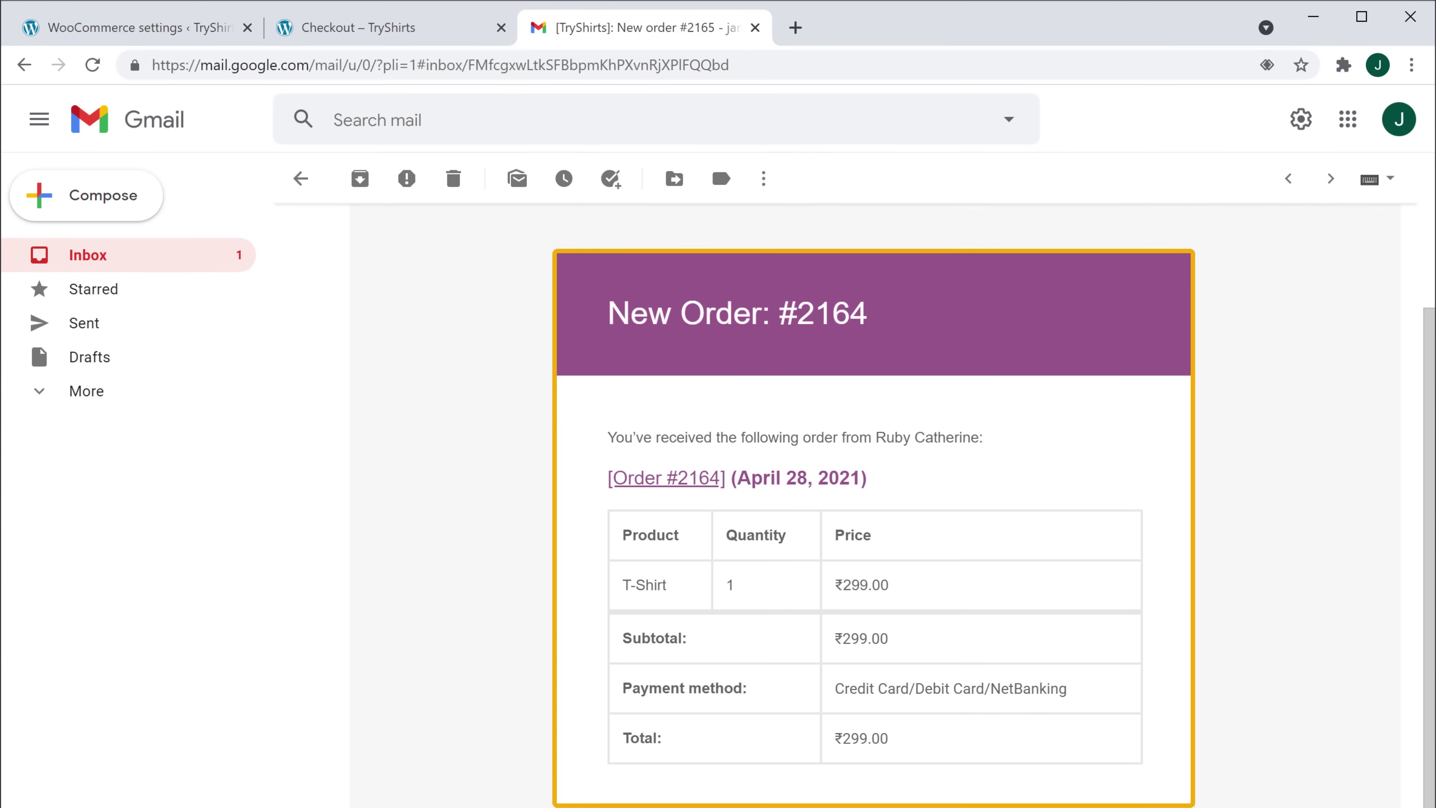
scroll(875, 509, "down", 6)
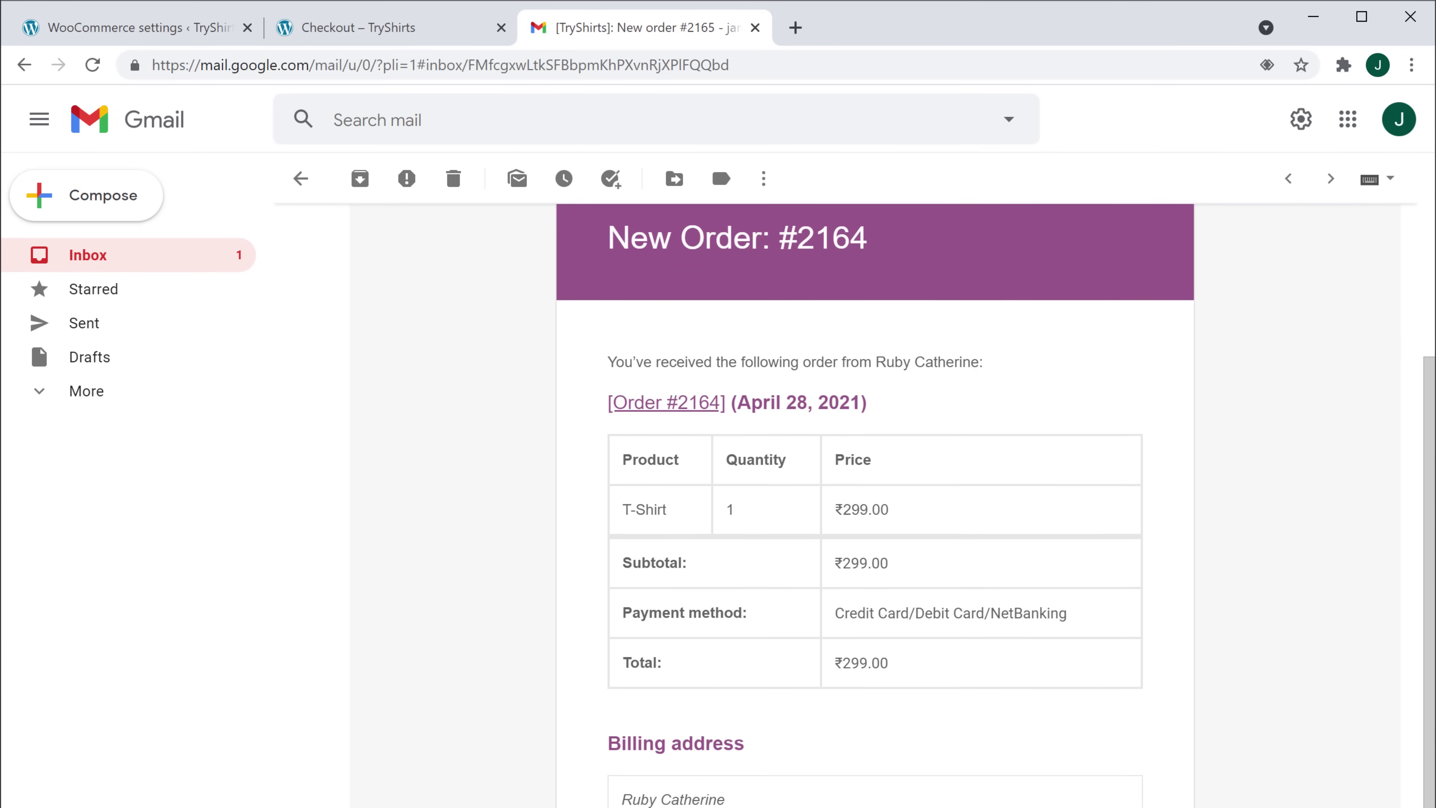
scroll(875, 509, "up", 7)
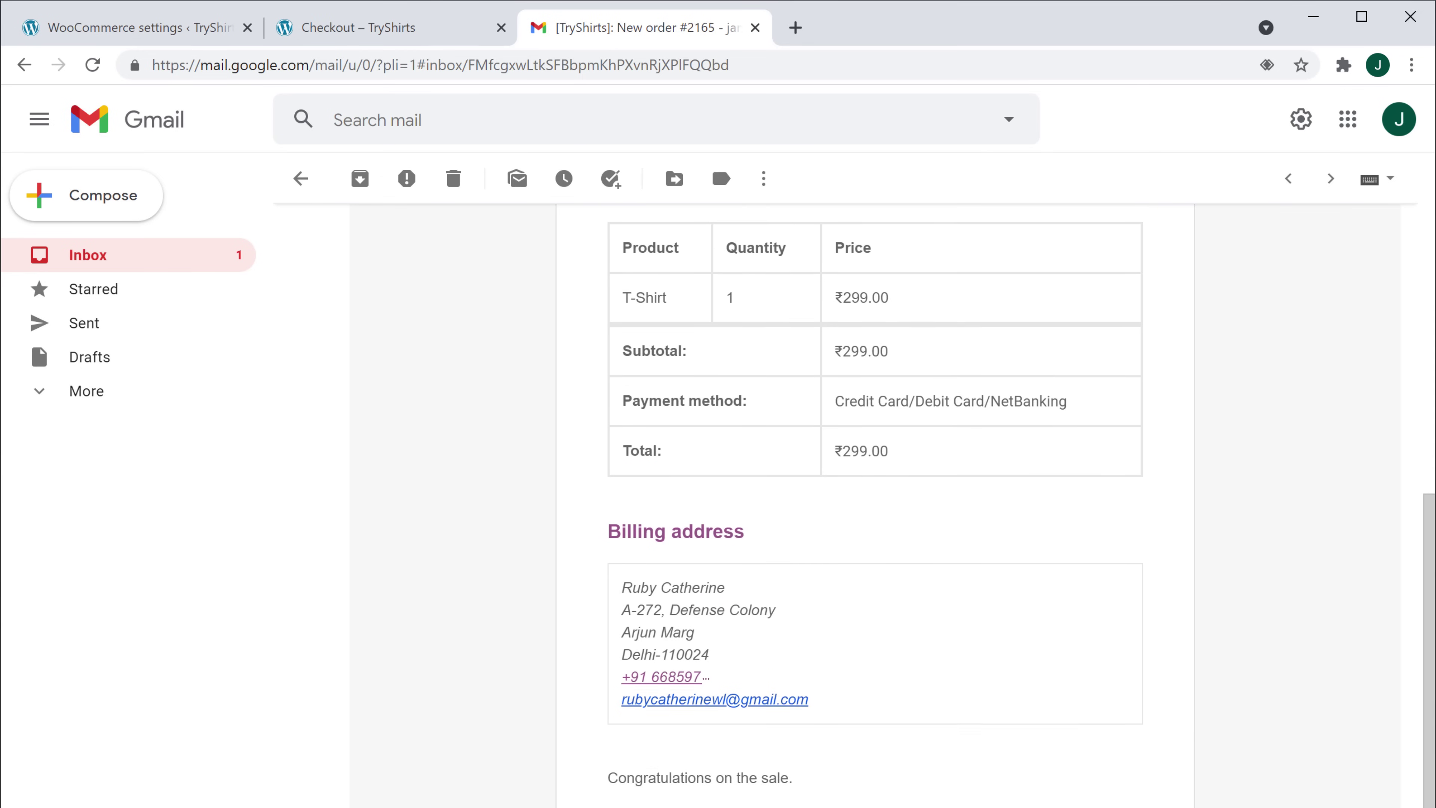
scroll(875, 509, "up", 2)
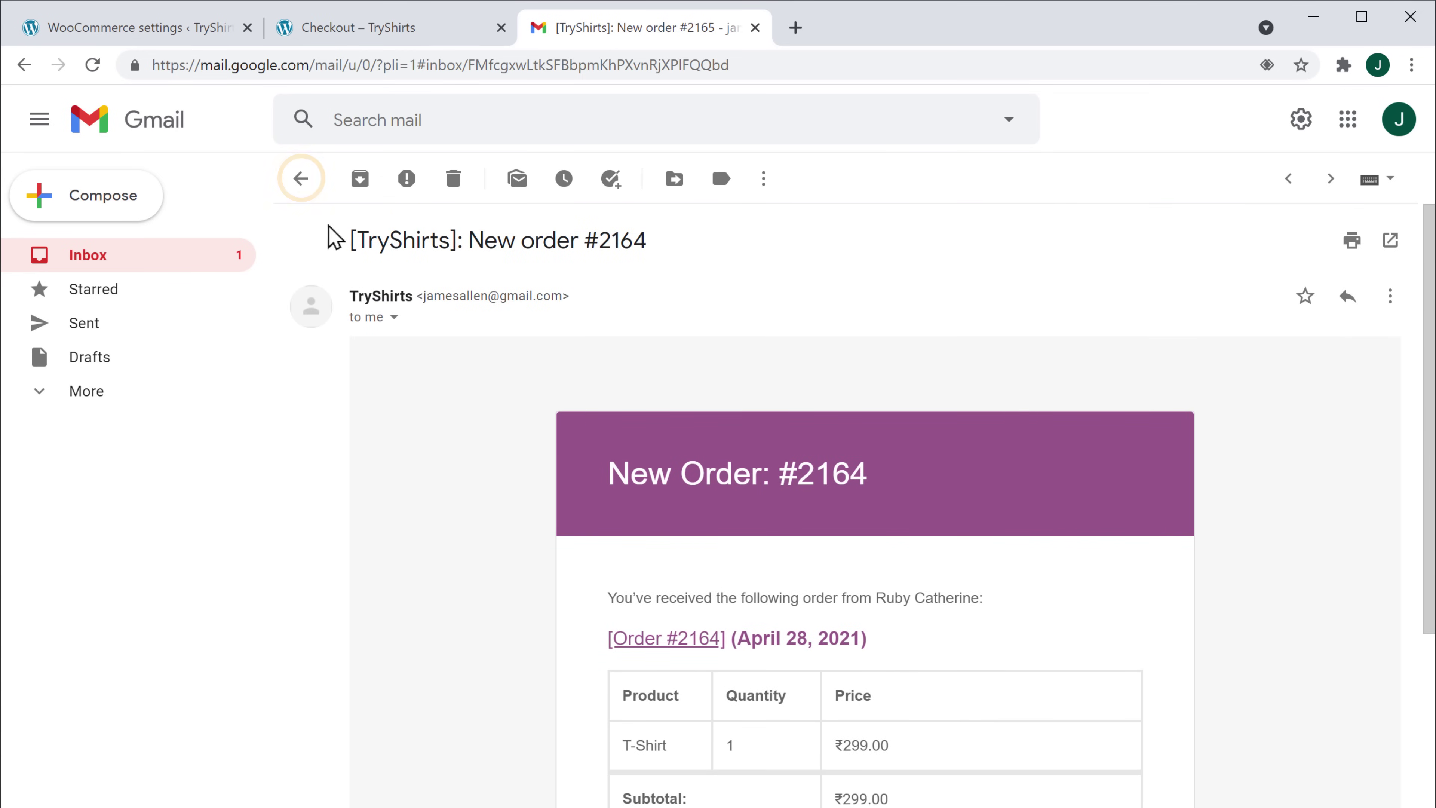
left_click(301, 179)
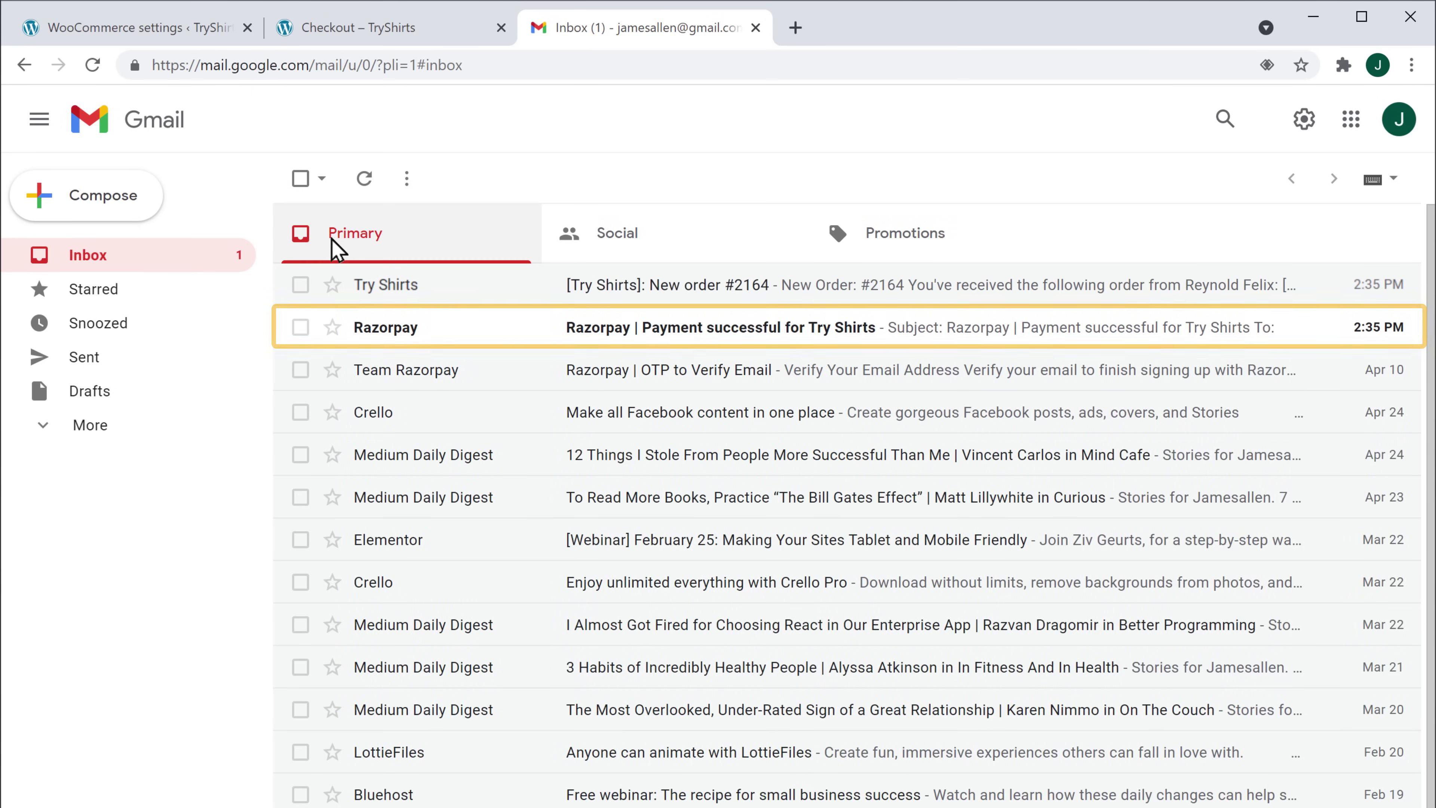
- Review the Razorpay Payment successful email and its dashboard link, then the Settlement Notification email
left_click(381, 334)
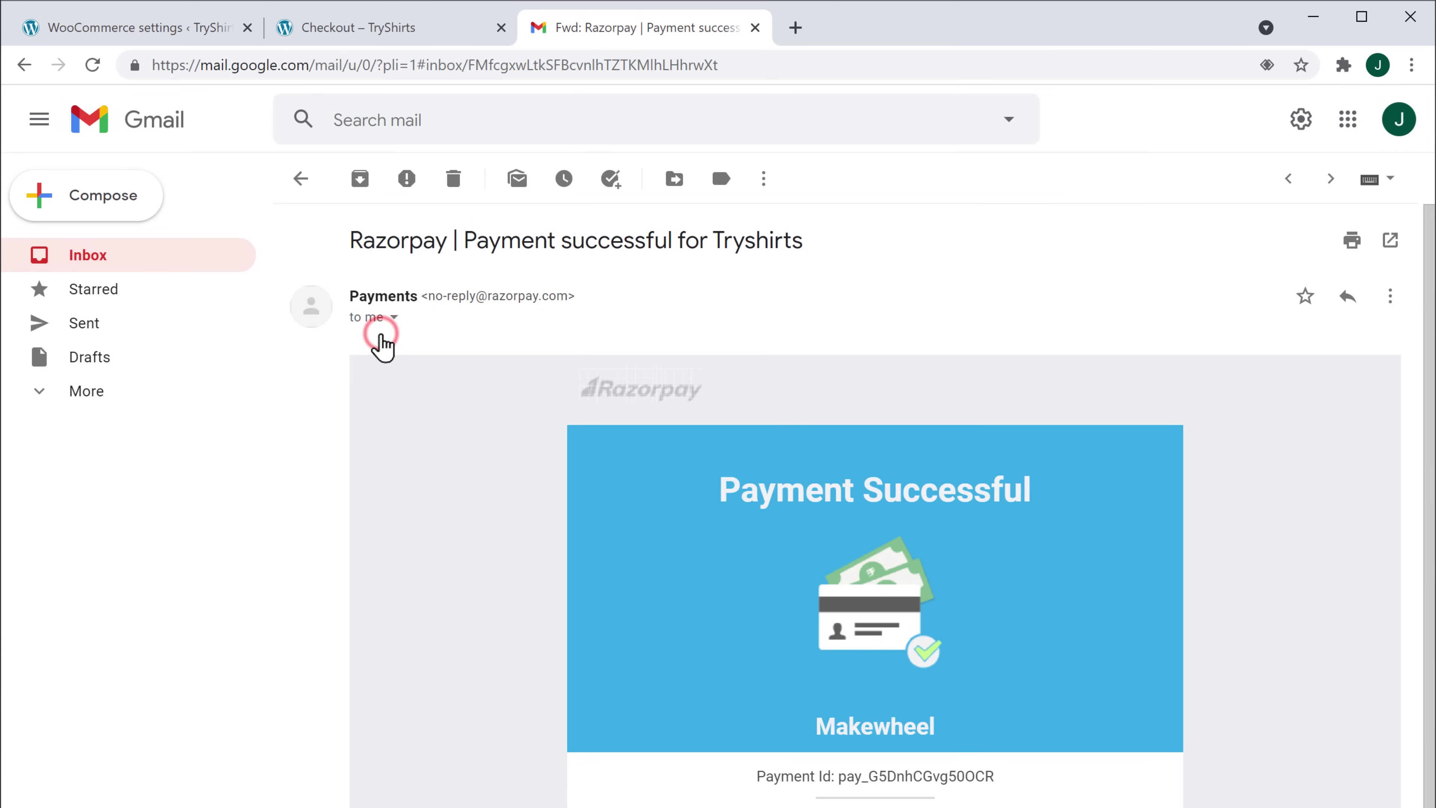
scroll(382, 348, "down", 1)
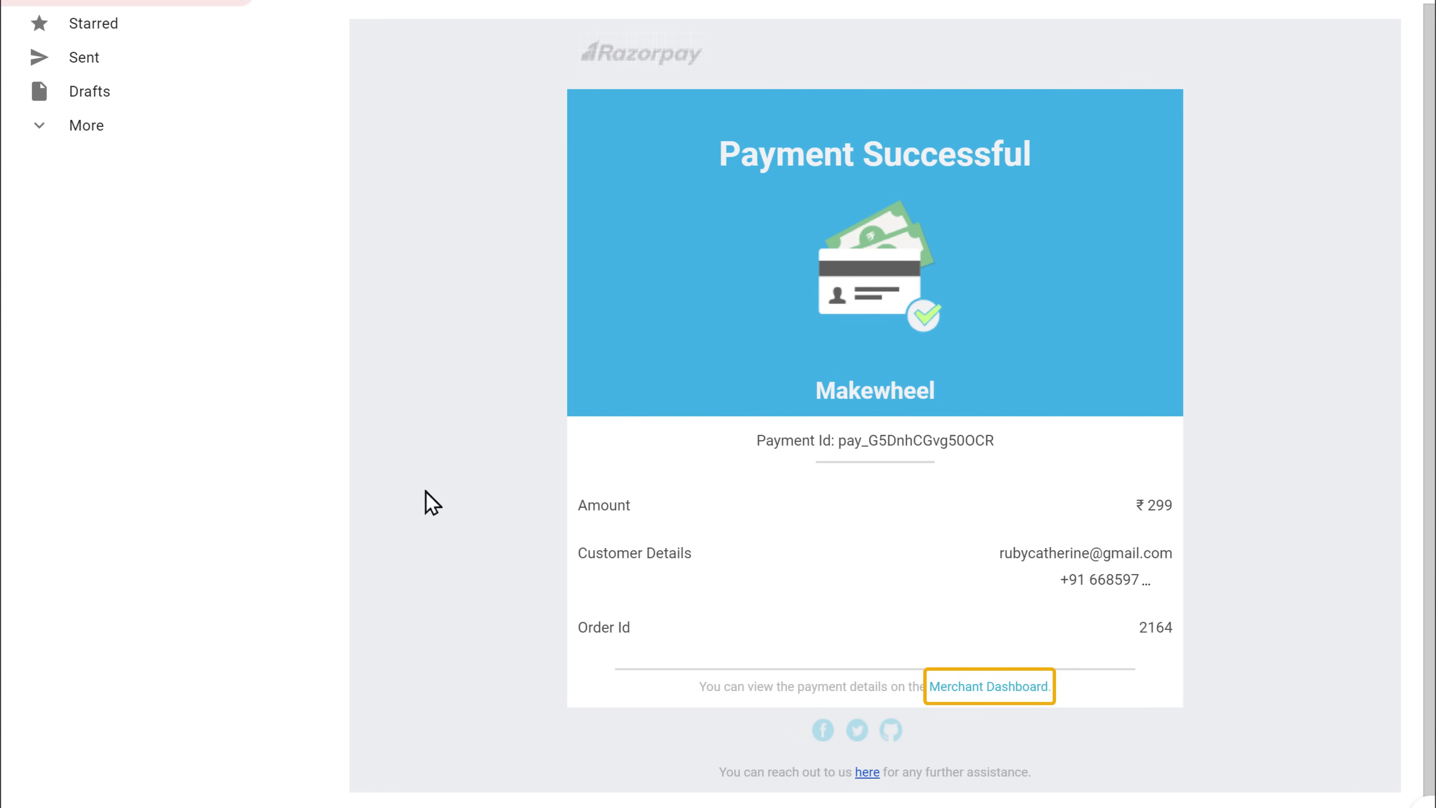
left_click(990, 688)
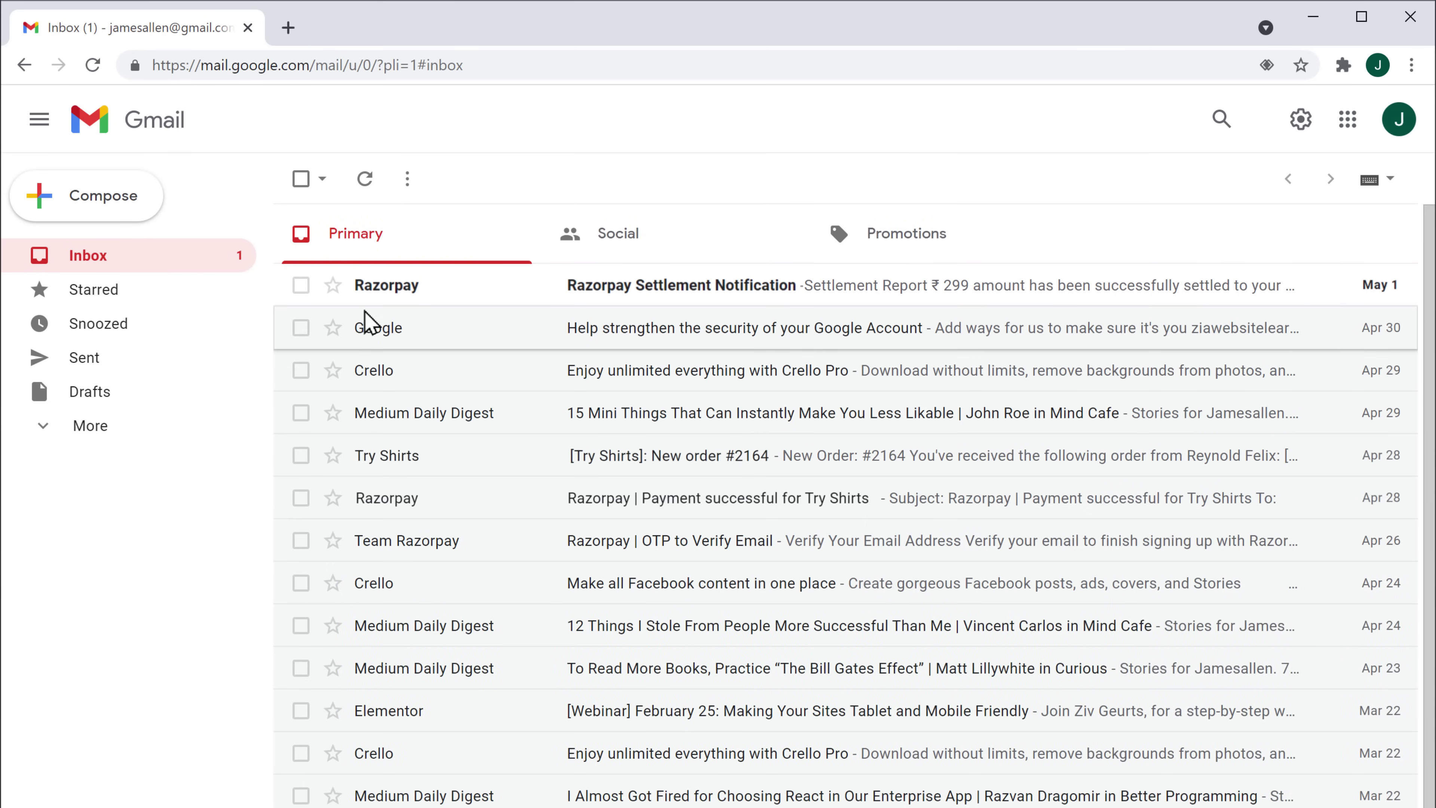
left_click(375, 300)
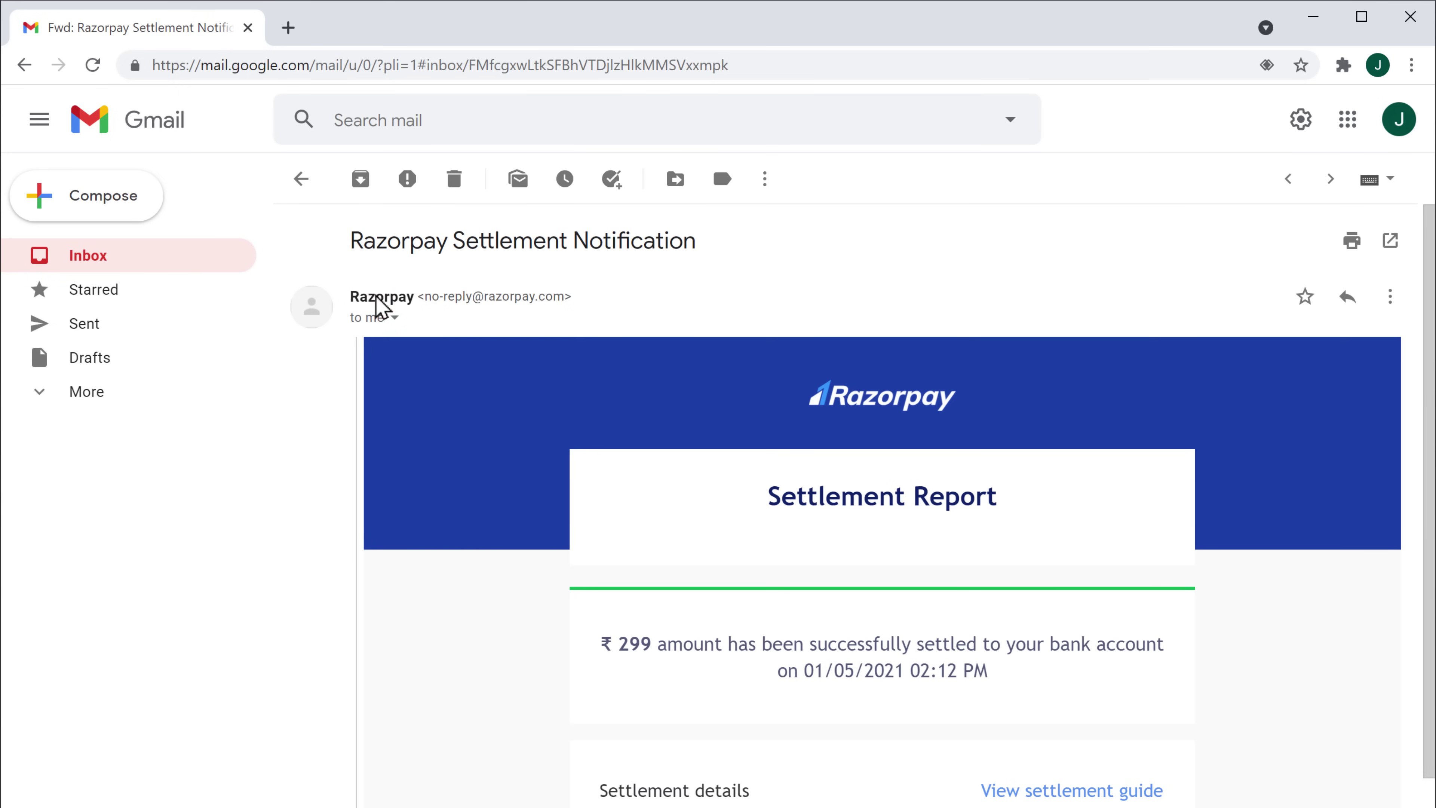
scroll(856, 505, "down", 4)
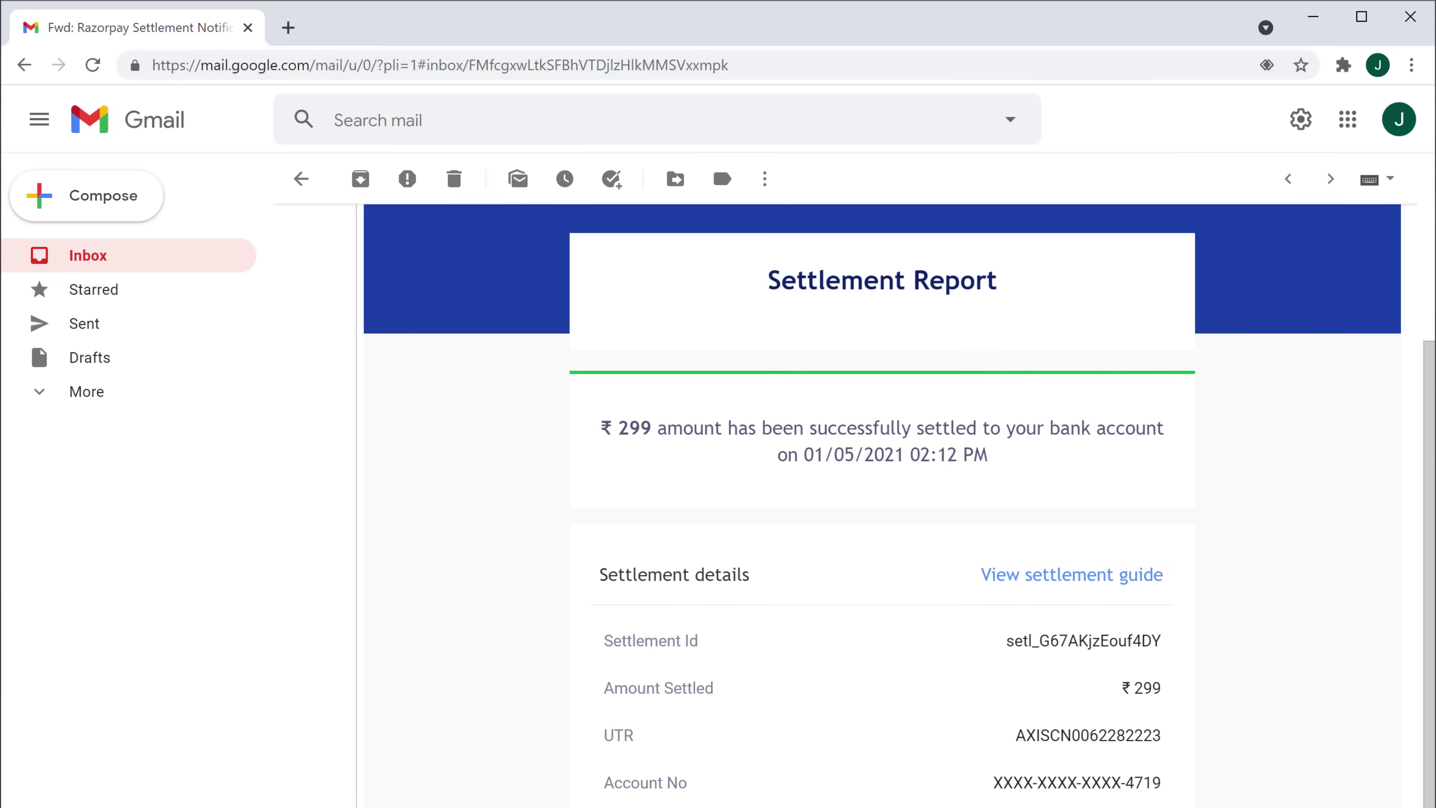